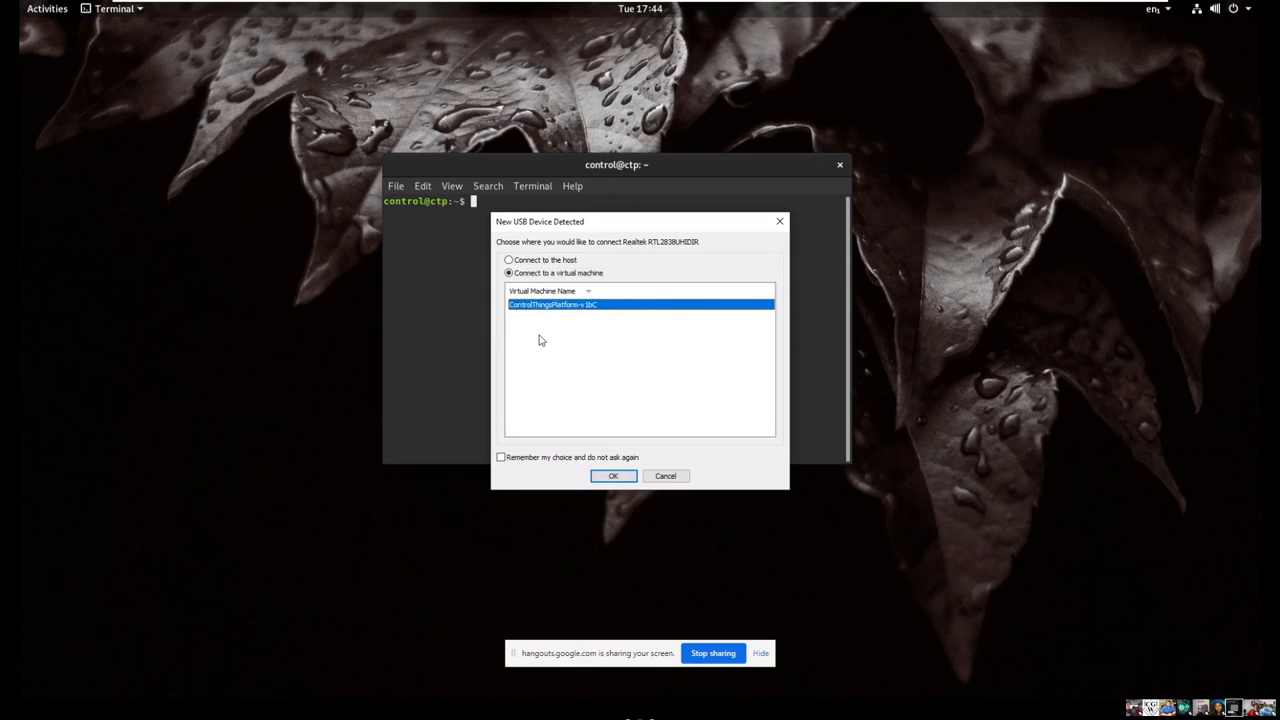
Accept connecting the detected Realtek RTL2838UHIDIR to the ControlThingsPlatform-v1bC virtual machine and dismiss the removable devices hint.
key("Return")
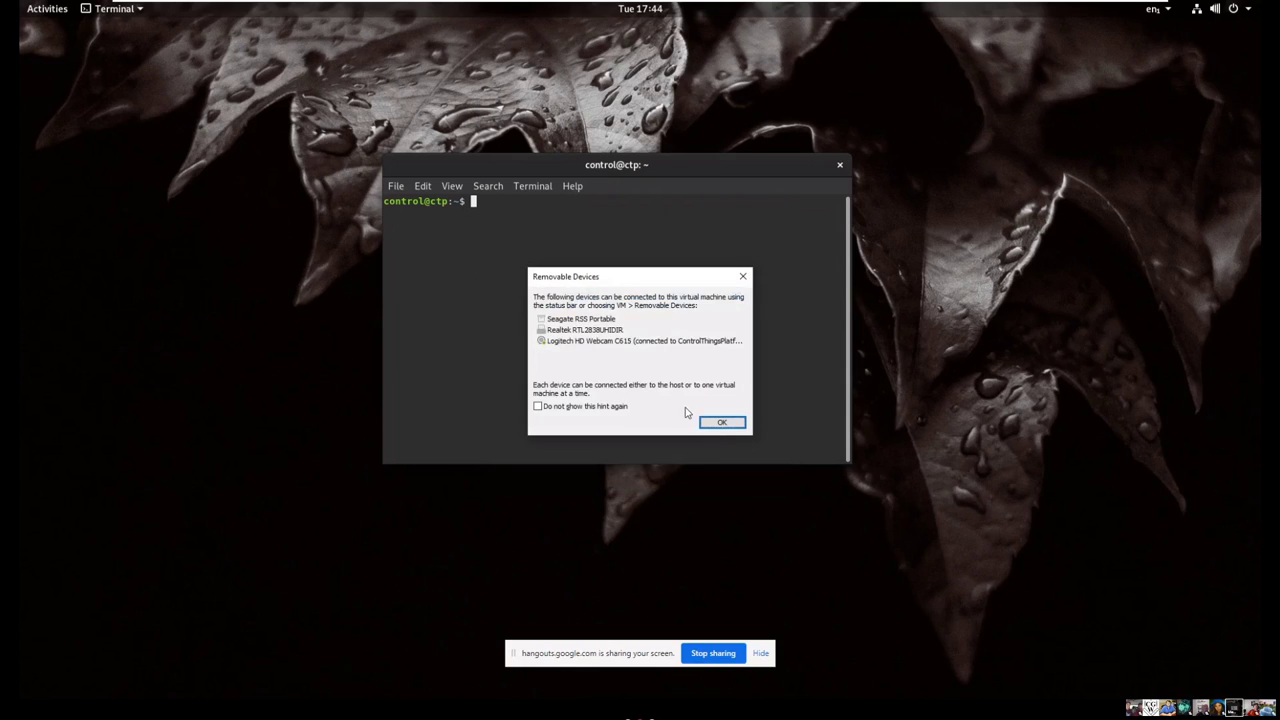
left_click(721, 423)
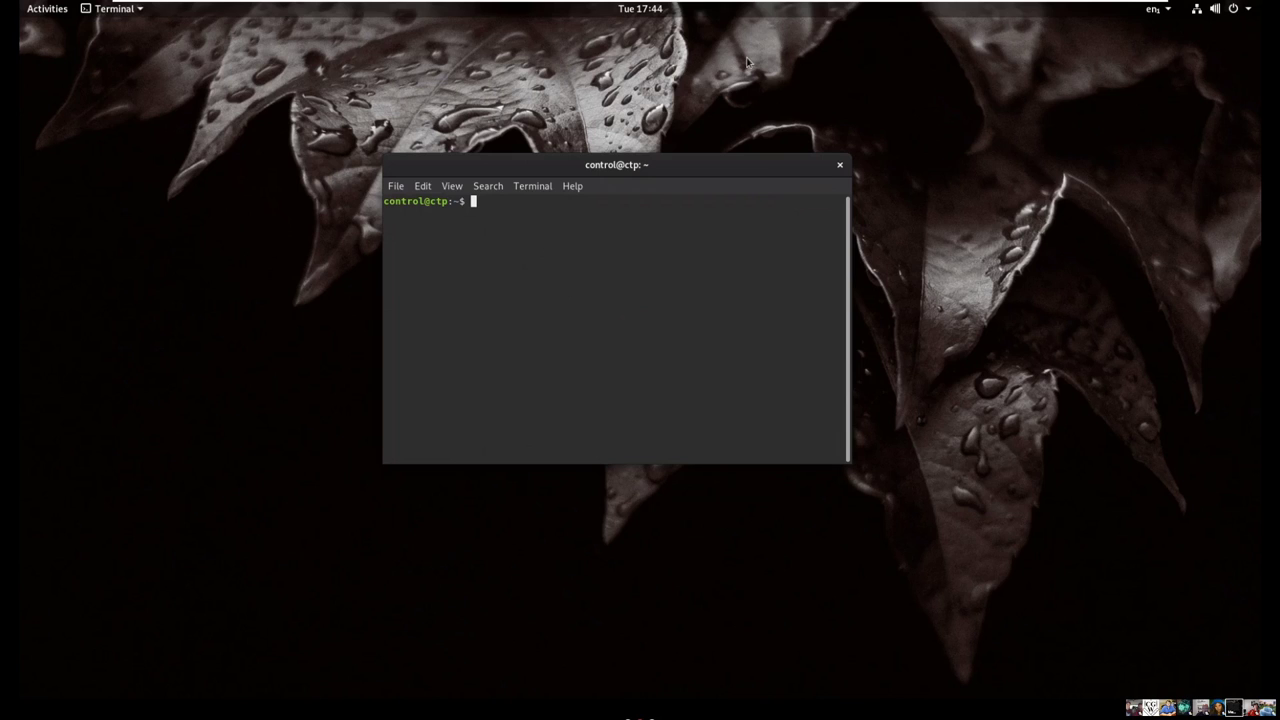
Disconnect the Realtek RTL2838UHIDIR from the host and attach it to the virtual machine, accepting the USB unplug notice.
mouse_move(208, 6)
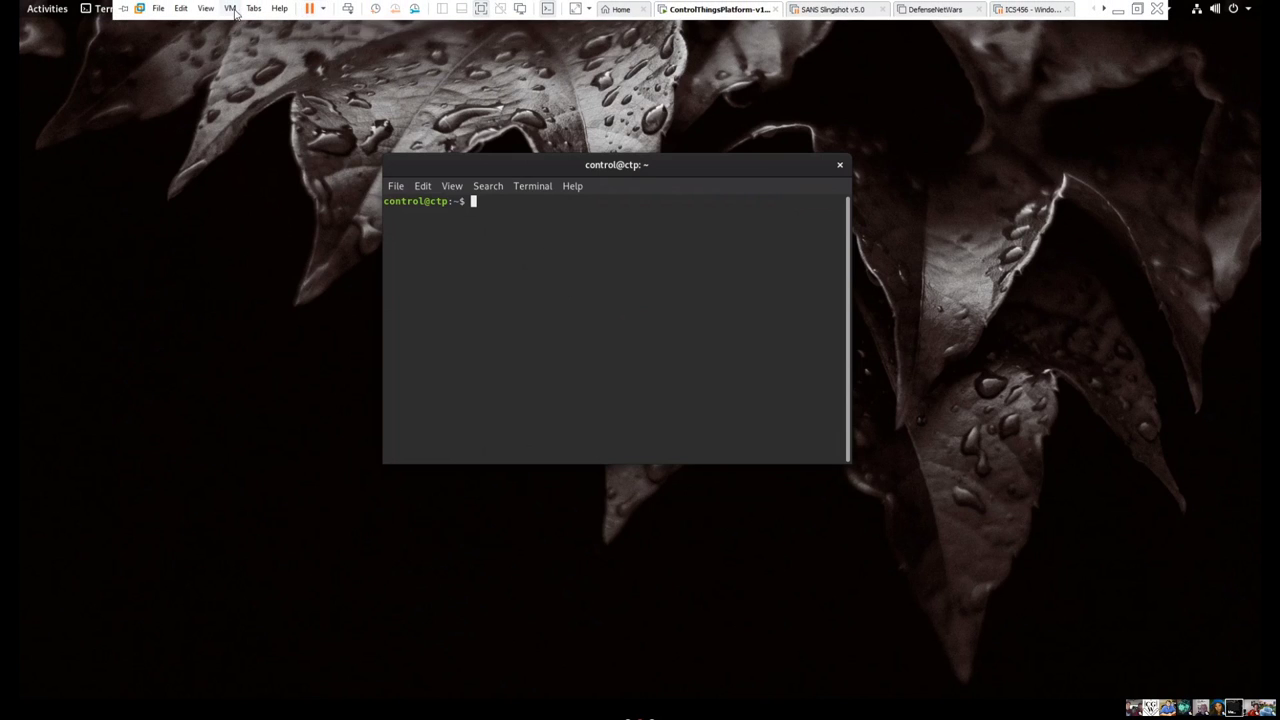
left_click(254, 9)
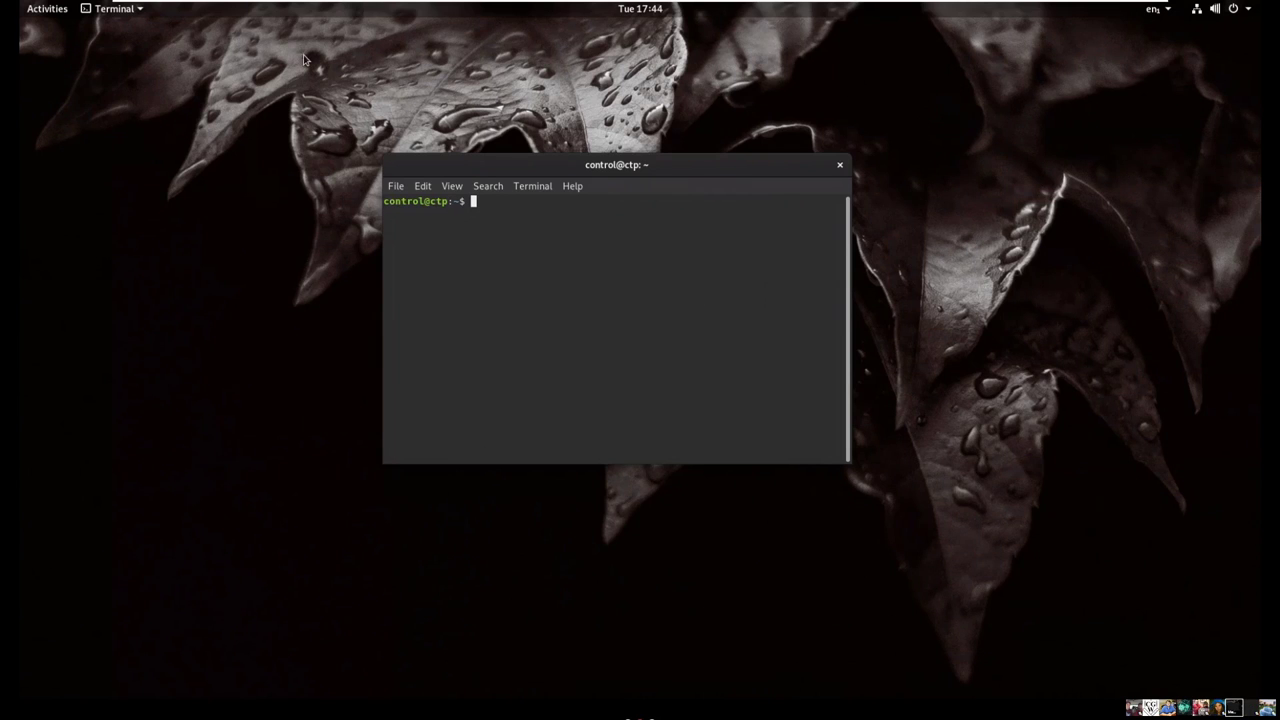
left_click(130, 14)
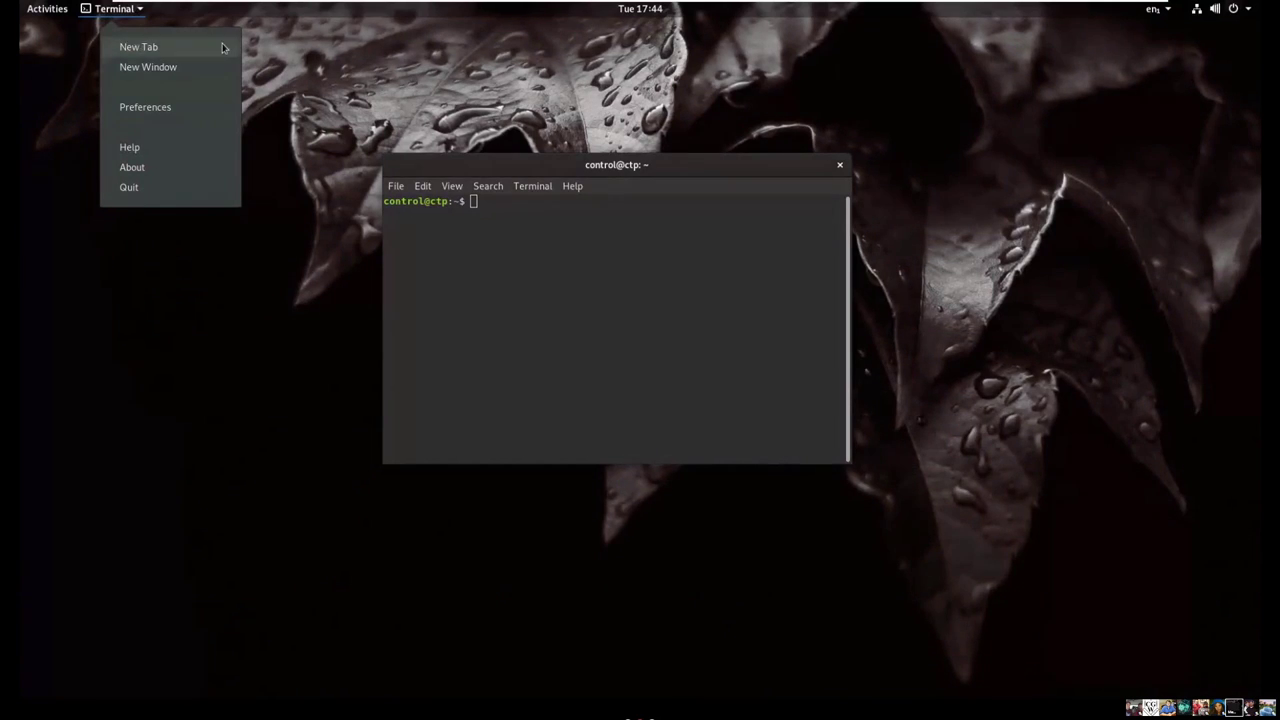
left_click(145, 7)
mouse_move(200, 3)
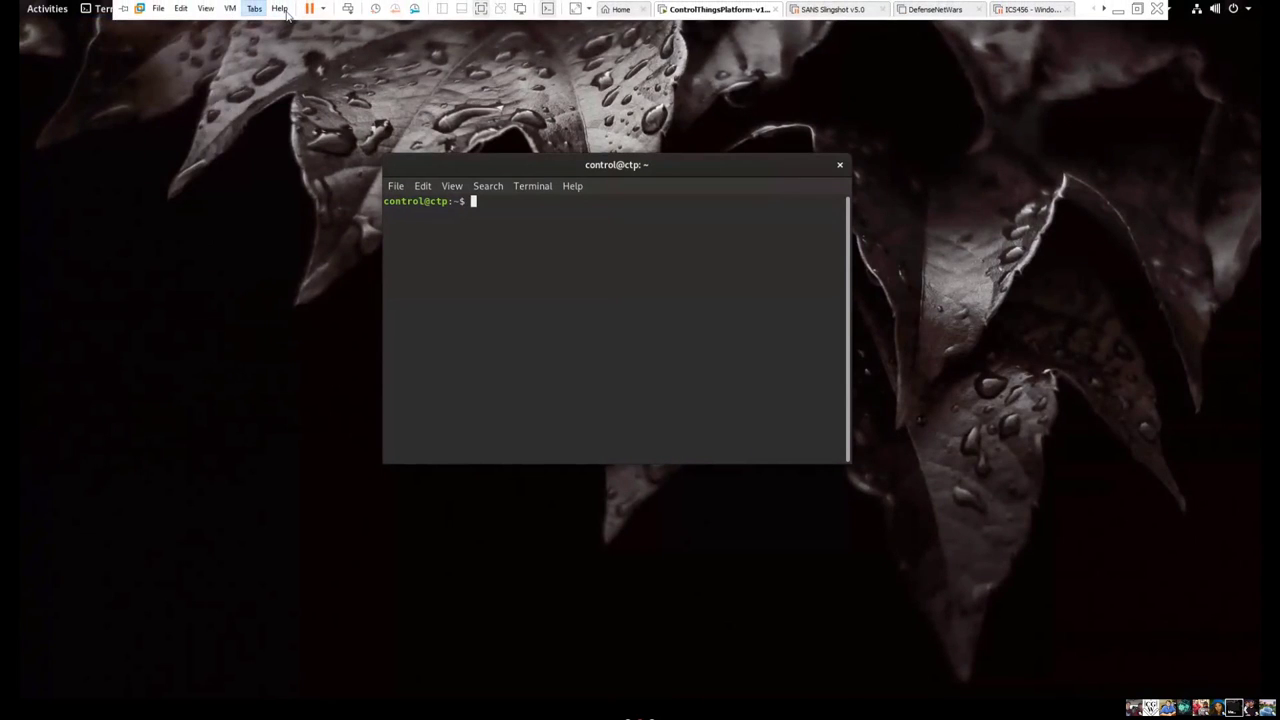
left_click(228, 9)
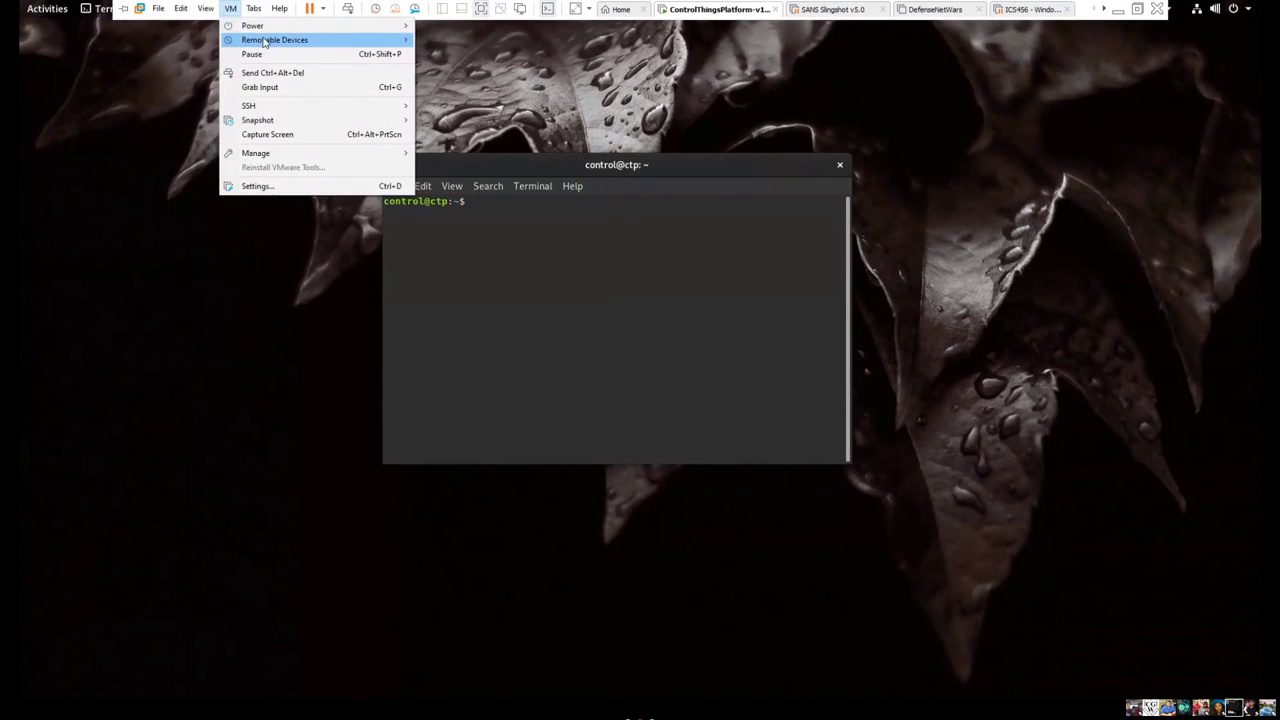
mouse_move(300, 40)
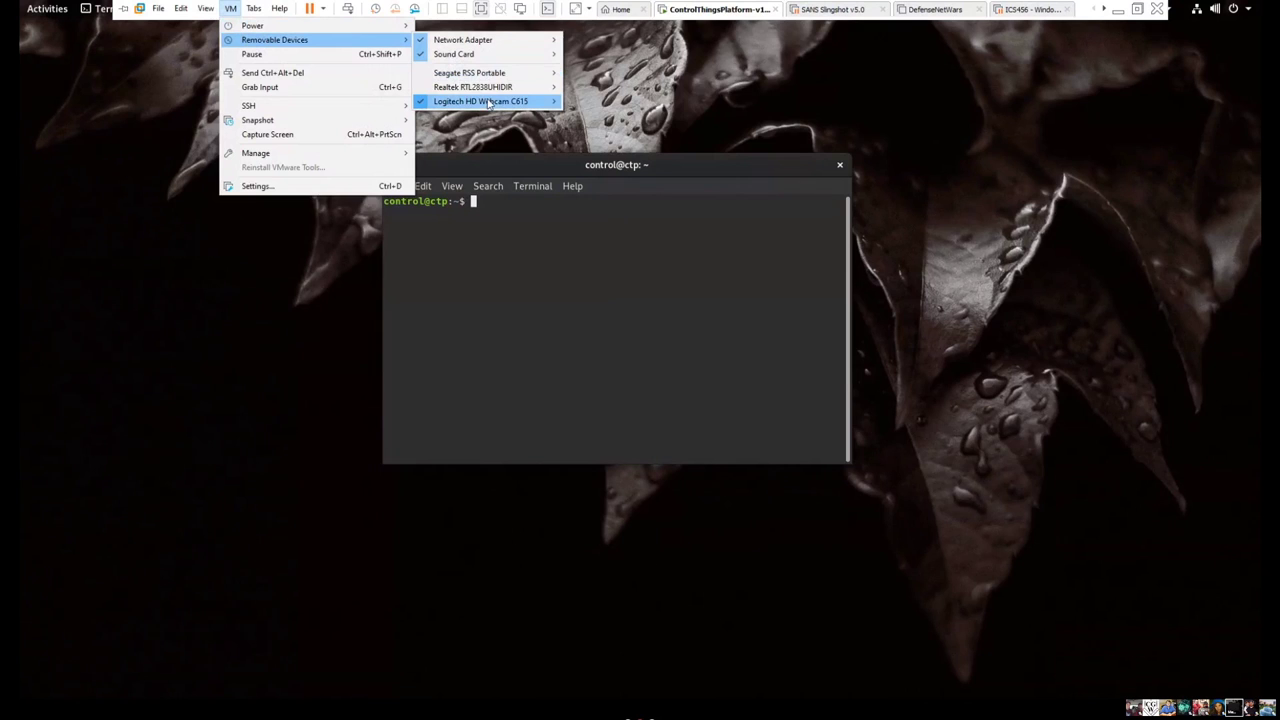
mouse_move(492, 103)
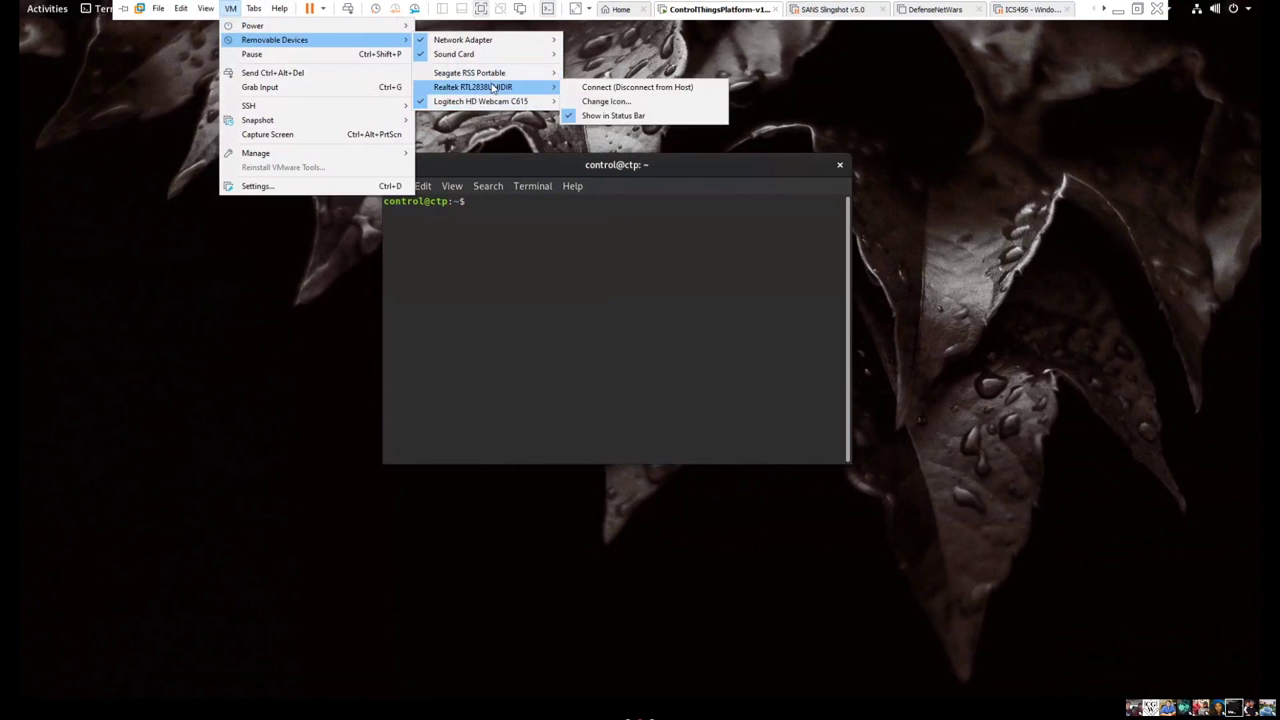
left_click(615, 90)
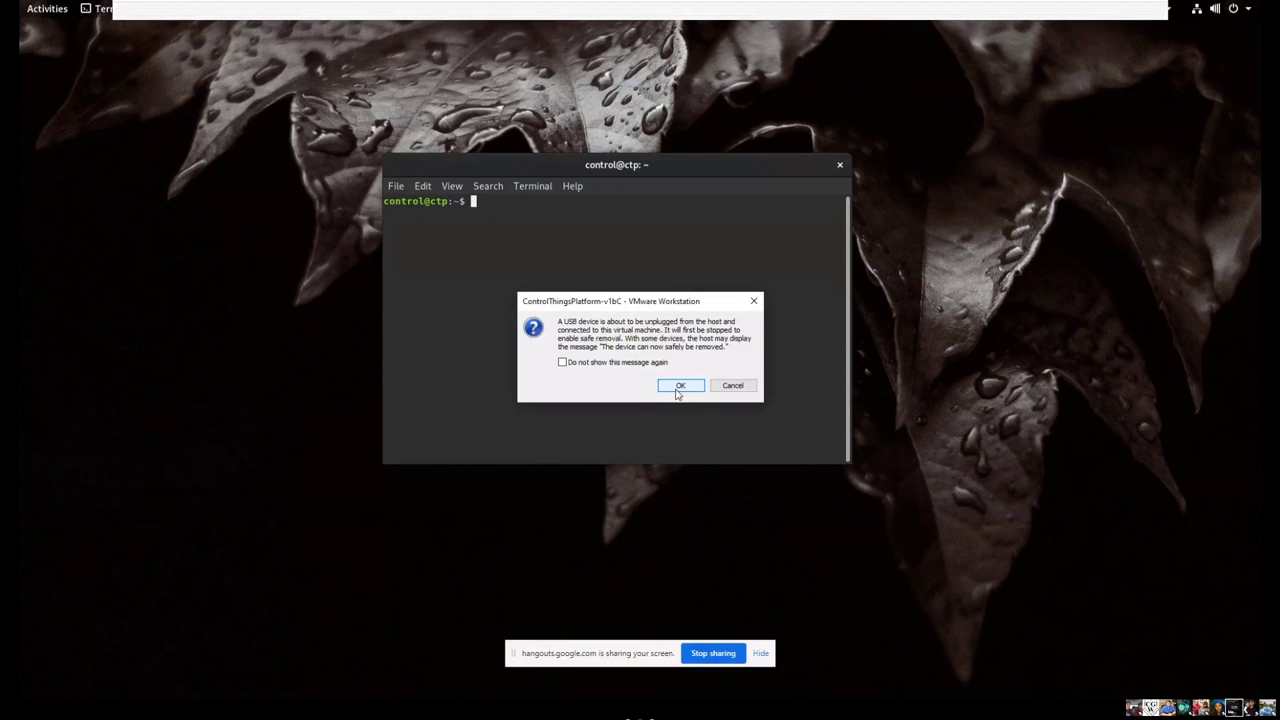
left_click(679, 386)
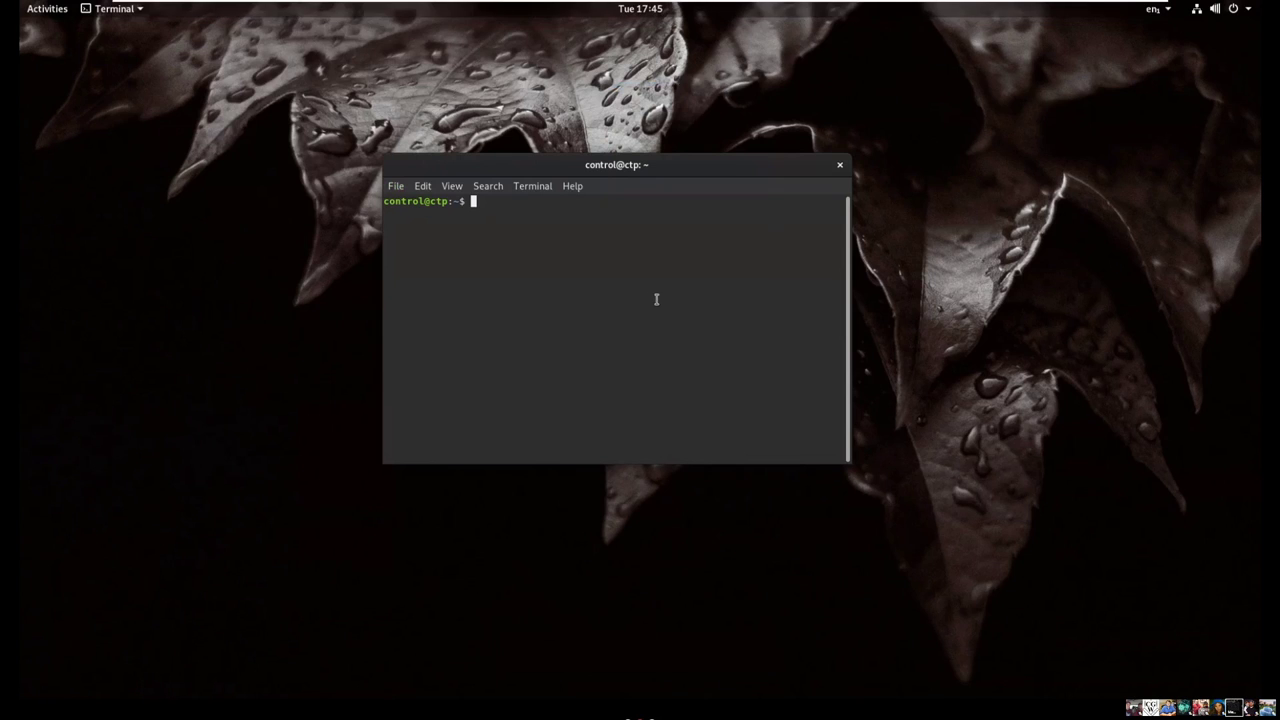
List the USB devices attached to the virtual machine with lsusb.
type("lsusb")
key("Return")
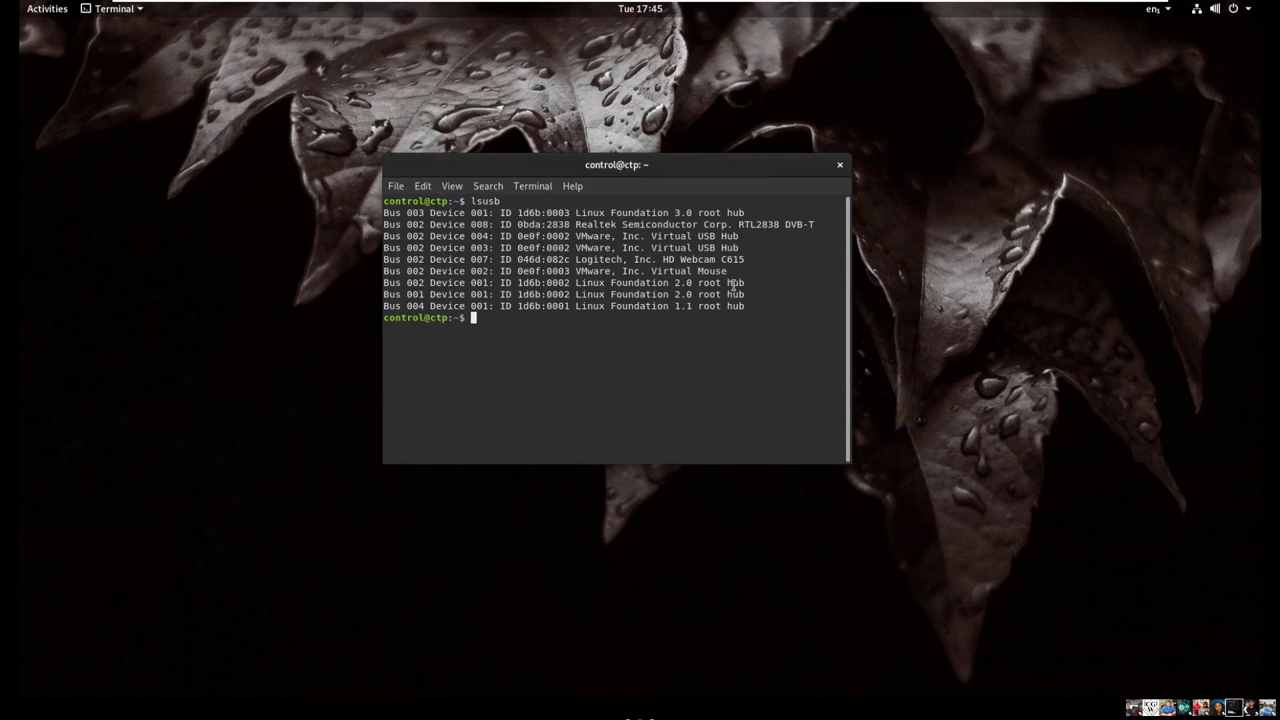
left_click_drag(575, 271, 843, 271)
left_click(516, 216)
Disconnect the Logitech HD Webcam C615 from the virtual machine and return it to the host.
left_click(230, 8)
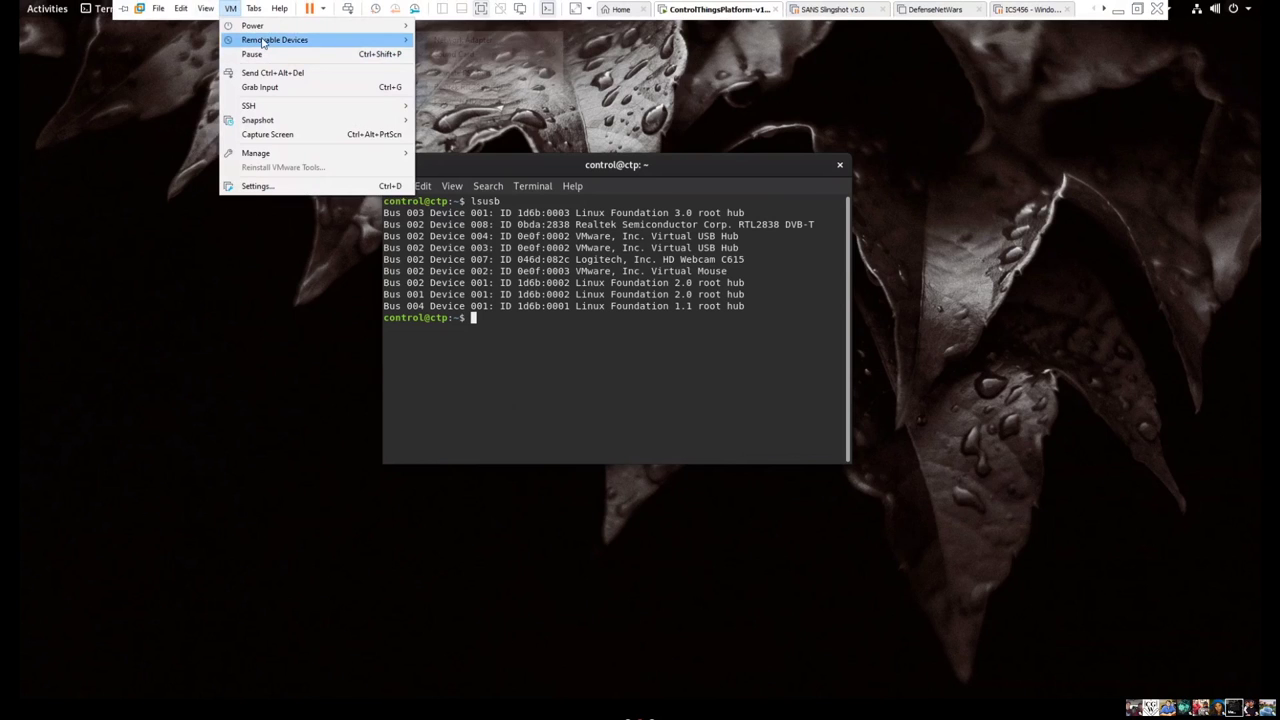
mouse_move(500, 103)
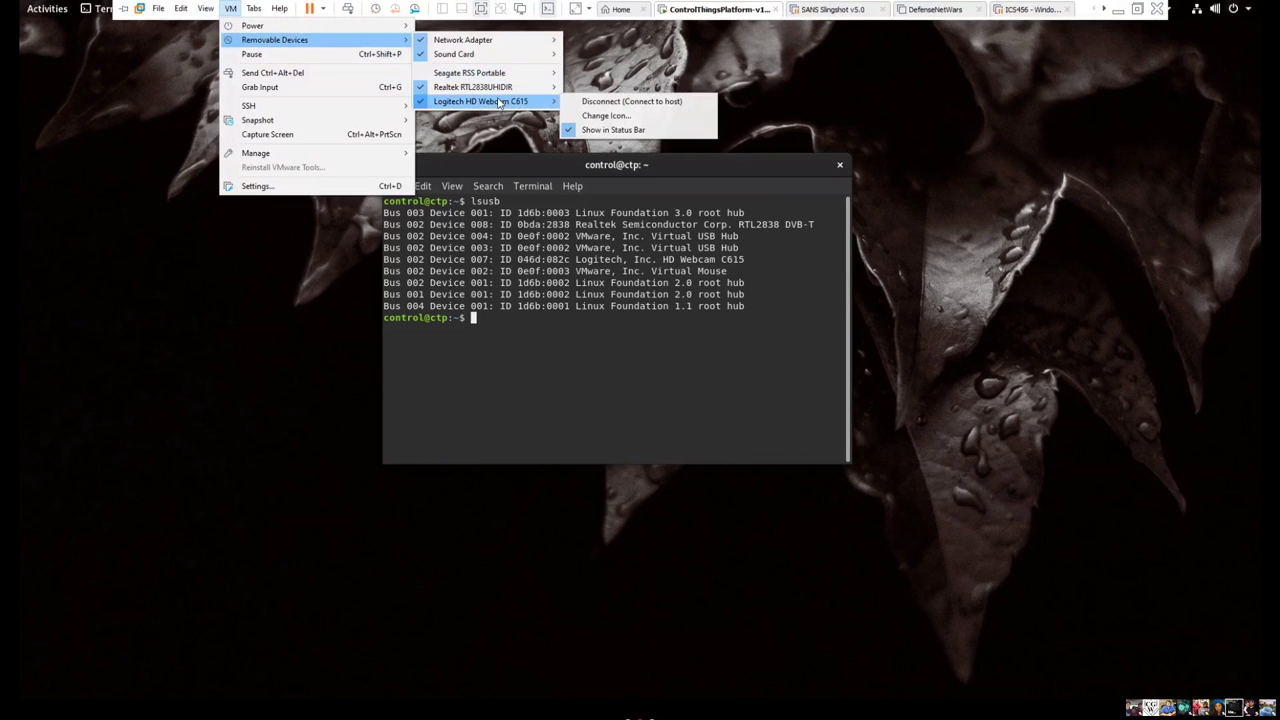
left_click(589, 99)
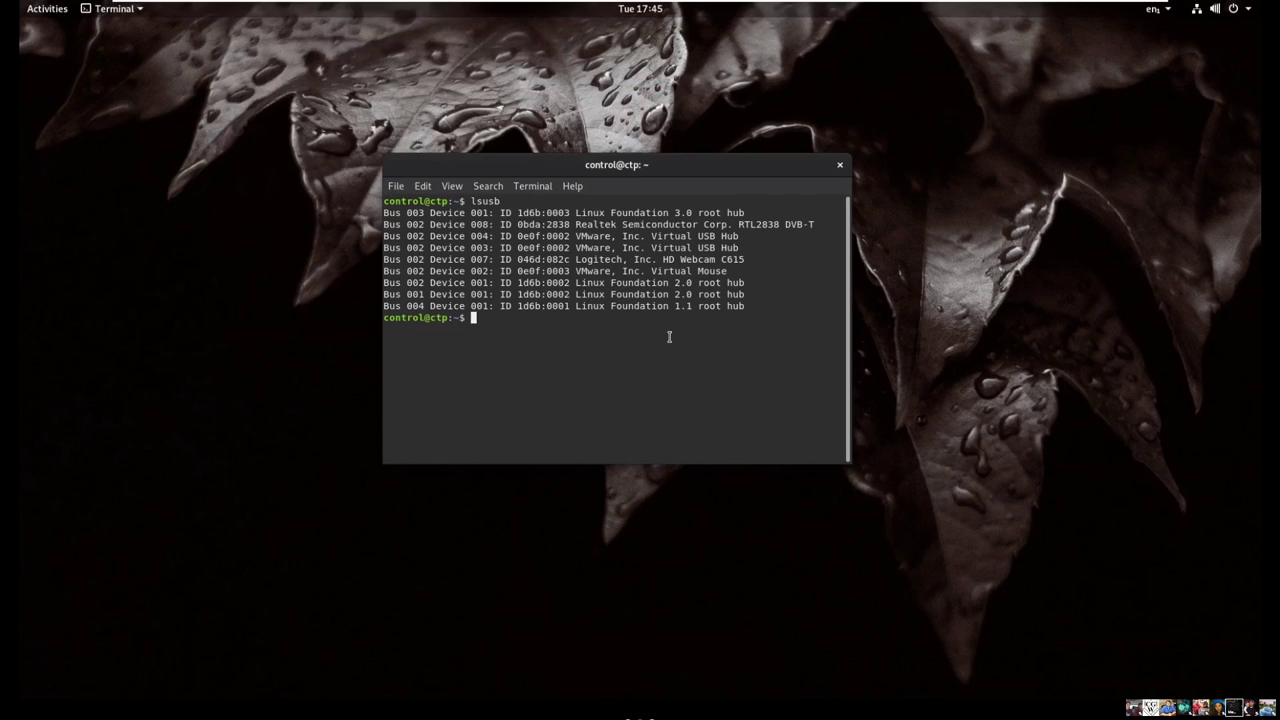
Launch Universal Radio Hacker from the terminal with the urh command.
type("gqrx")
key("BackSpace")
key("BackSpace")
key("BackSpace")
key("BackSpace")
type("urh")
key("Return")
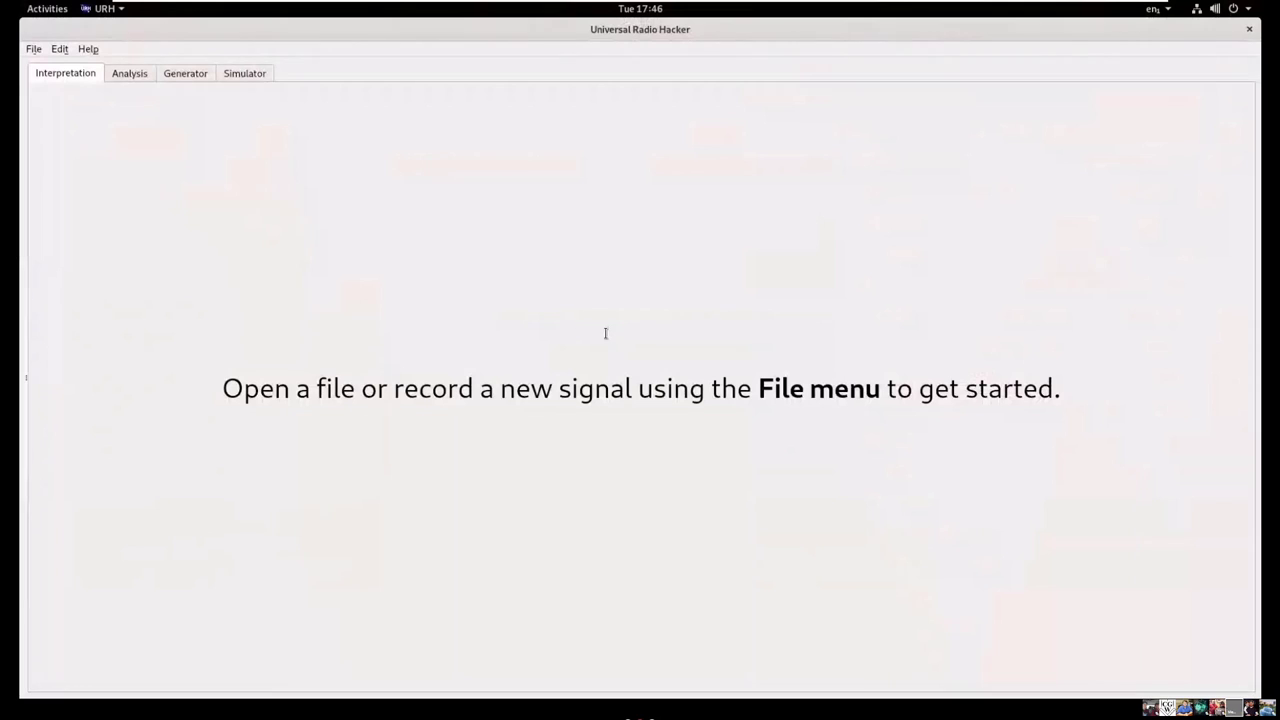
Open the Spectrum Analyzer in Universal Radio Hacker.
left_click(32, 50)
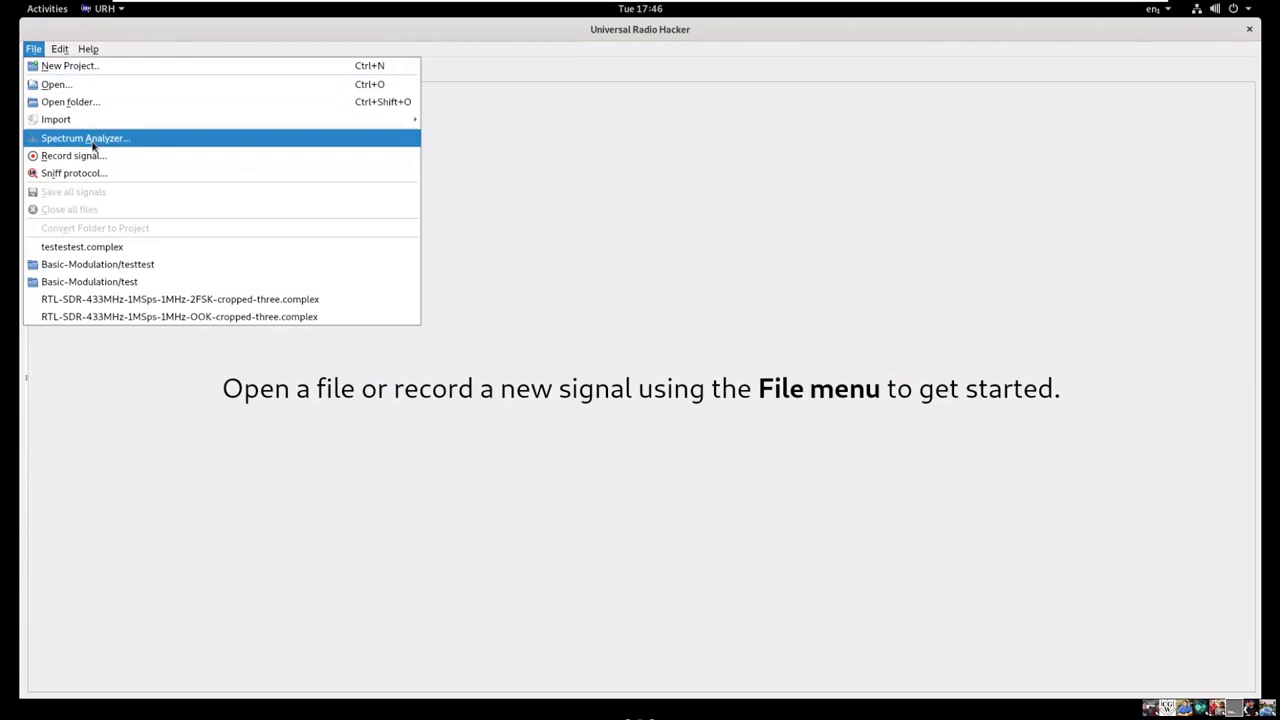
key("Escape")
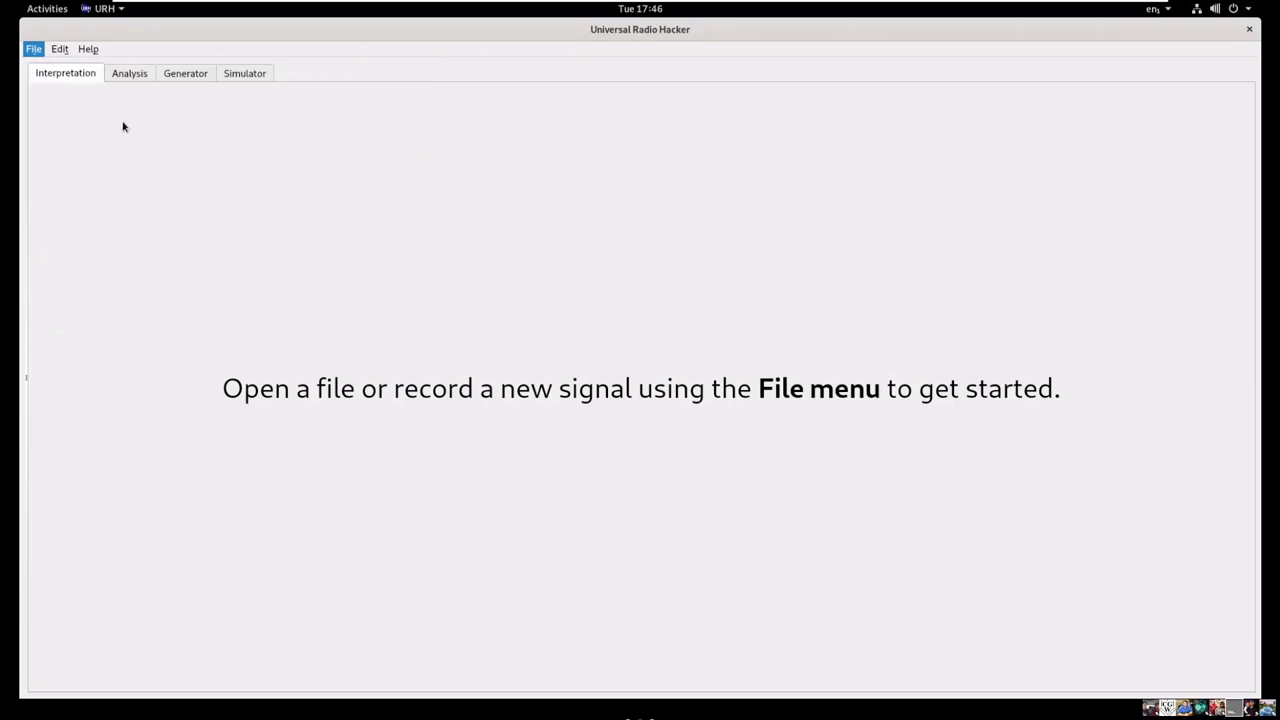
key("Escape")
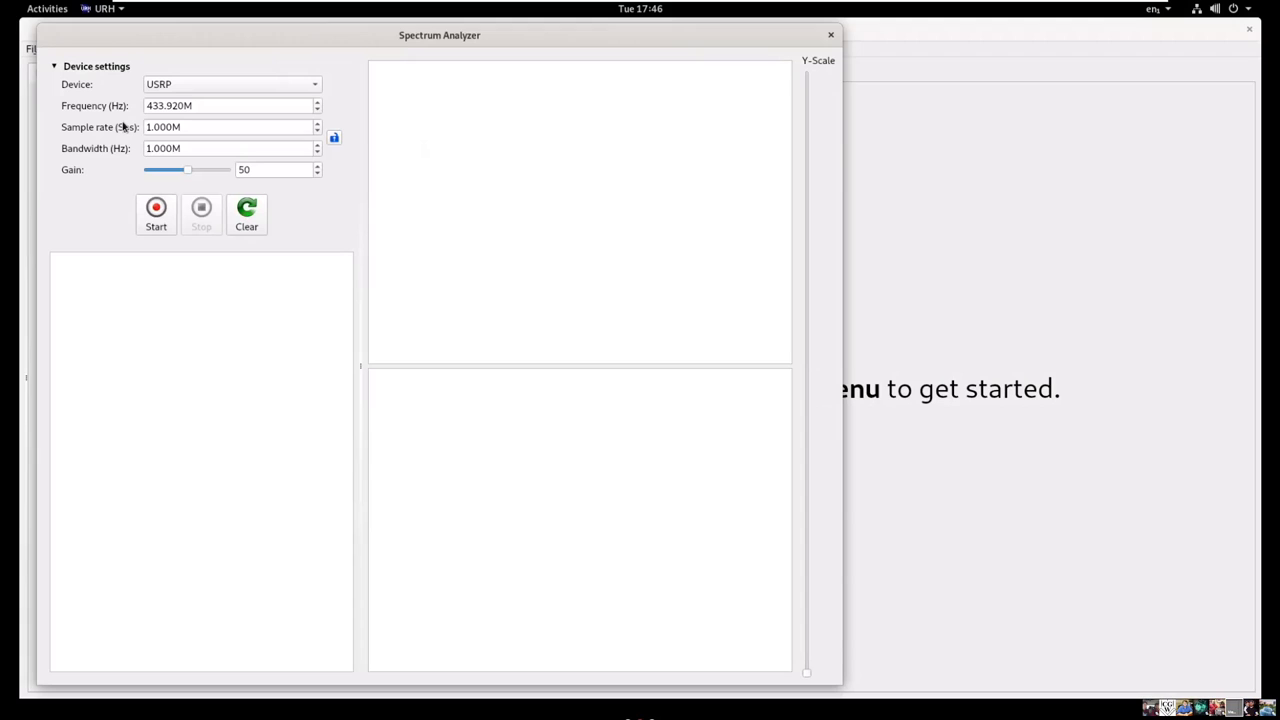
left_click(206, 91)
left_click(205, 92)
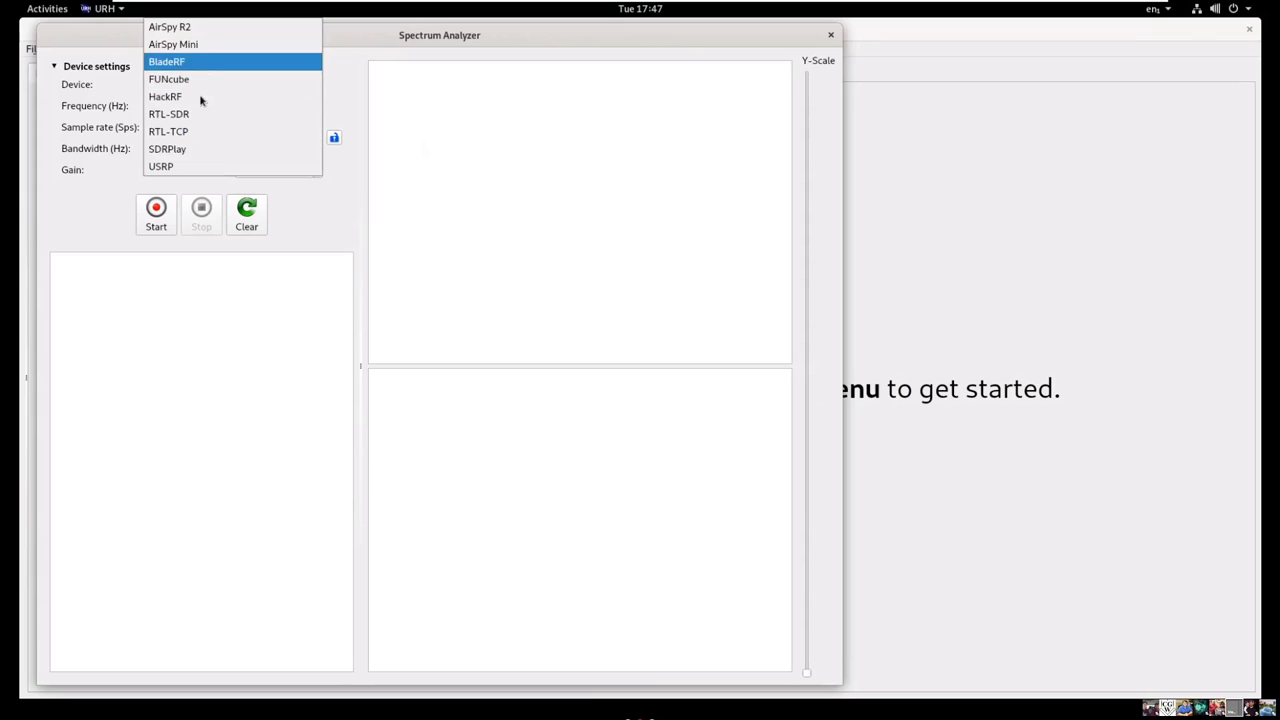
left_click(203, 116)
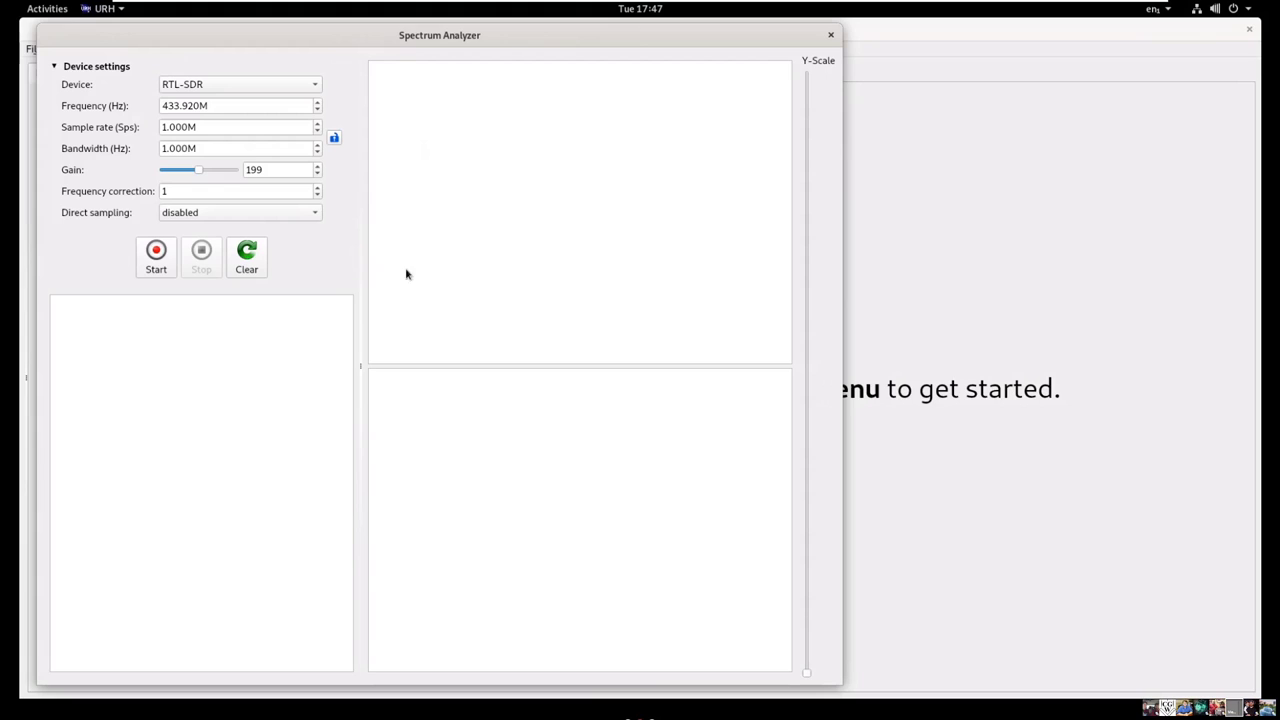
left_click(169, 272)
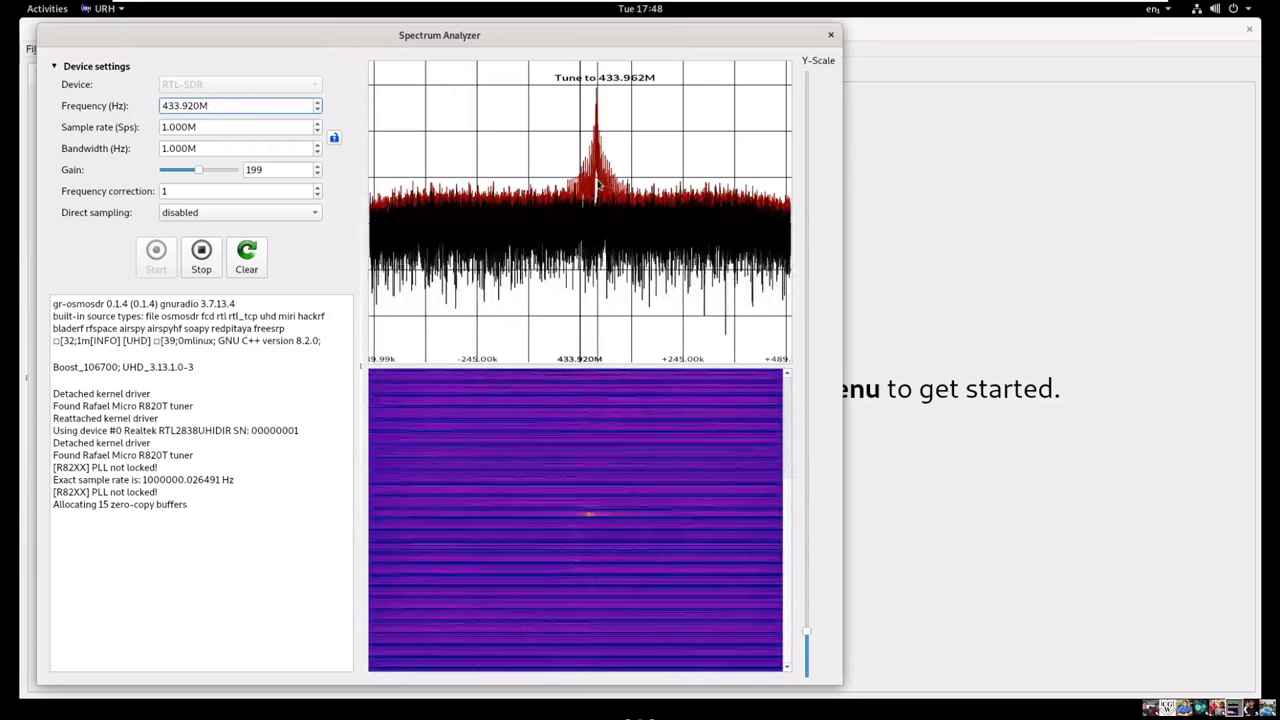
Set the Spectrum Analyzer's frequency to 100K.
left_click_drag(241, 105, 99, 111)
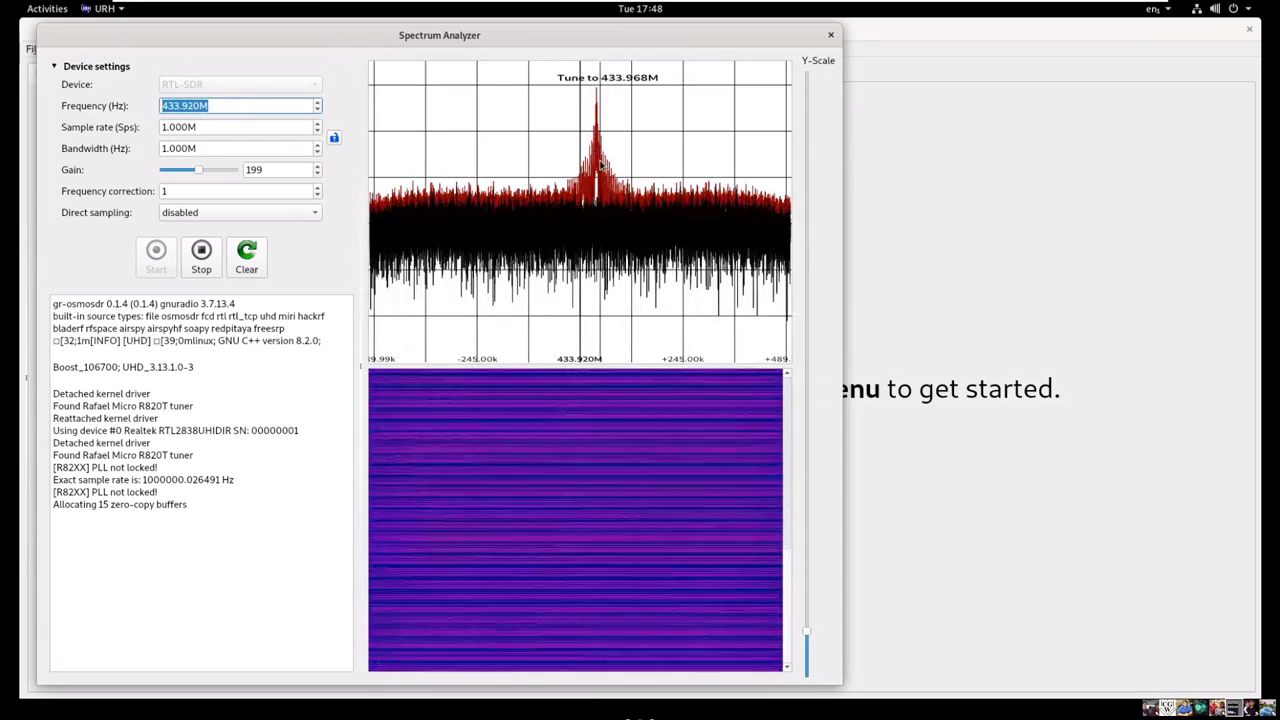
double_click(236, 104)
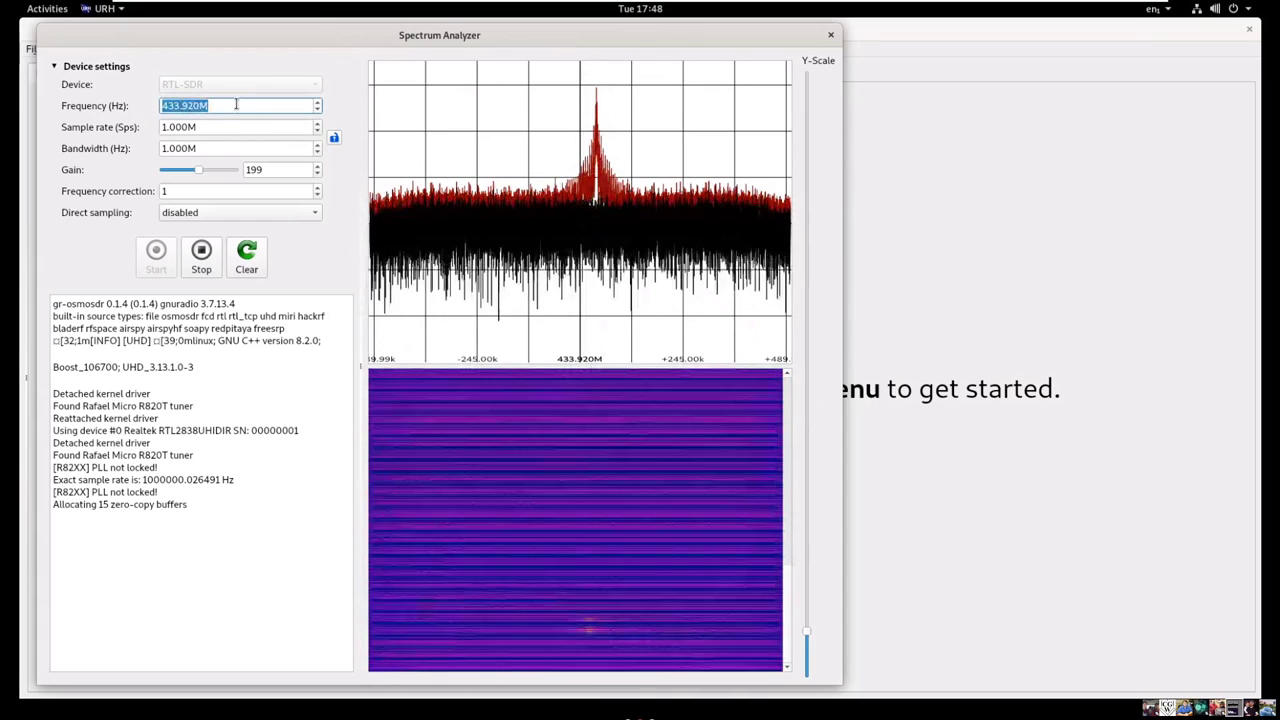
type("10")
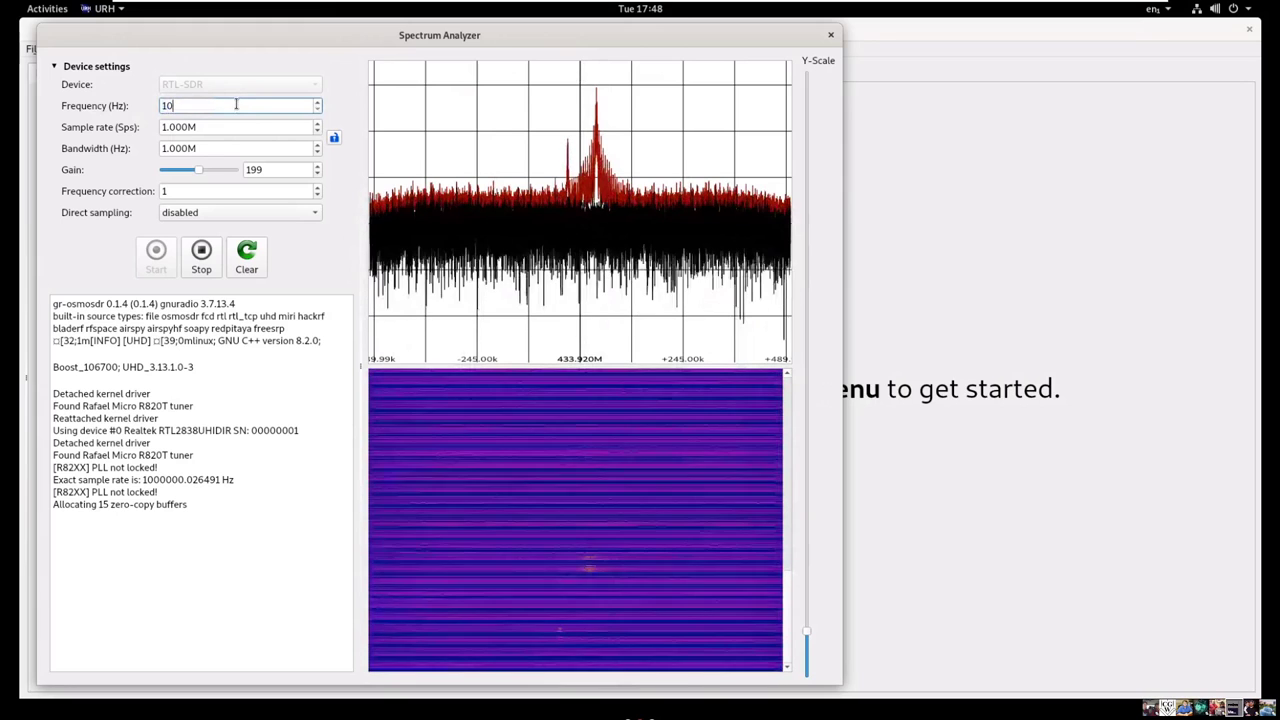
type("0")
key("Return")
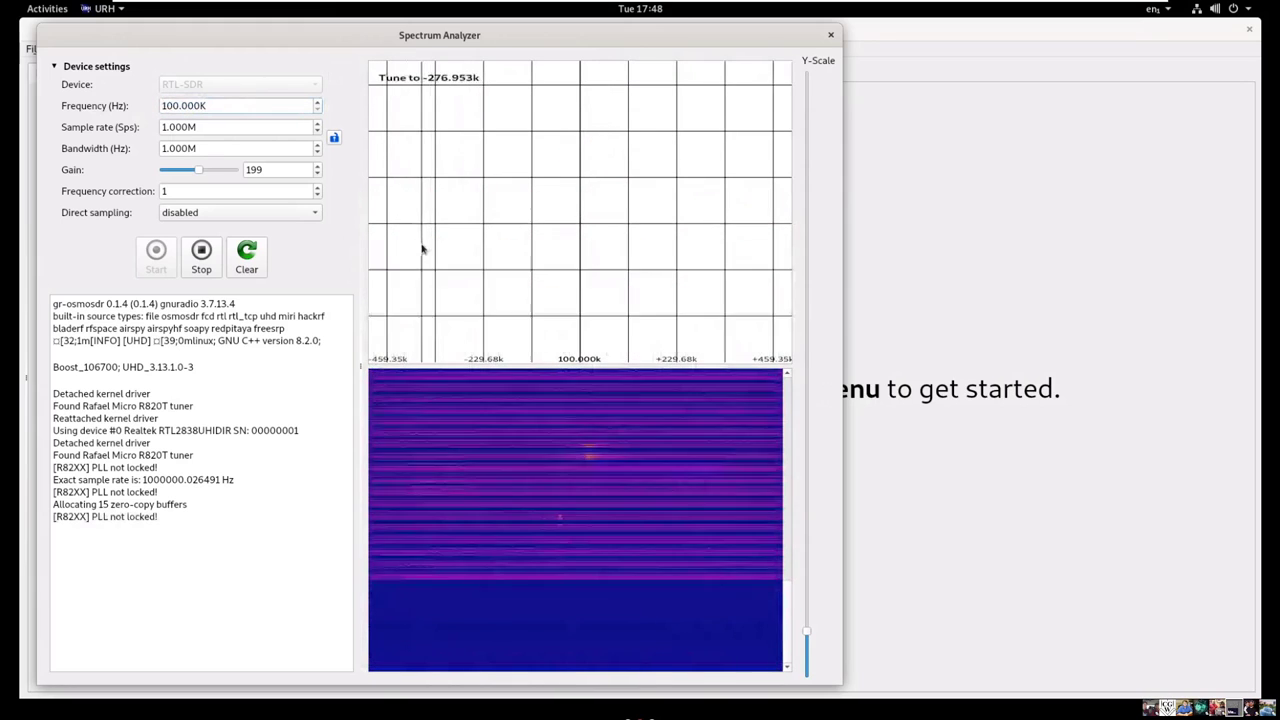
Set the Spectrum Analyzer's frequency to 99M, and retune to 99.180M directly in the spectrum plot.
left_click(217, 109)
left_click_drag(217, 109, 33, 91)
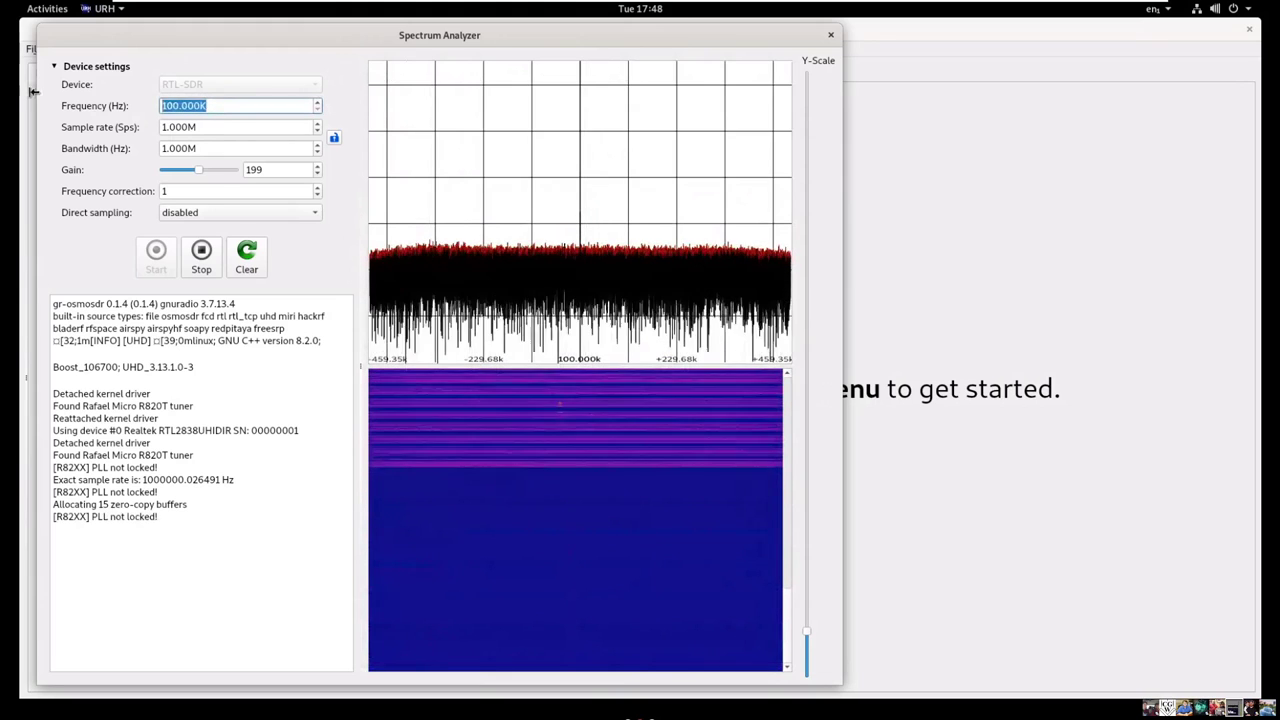
type("103")
key("BackSpace")
key("BackSpace")
key("BackSpace")
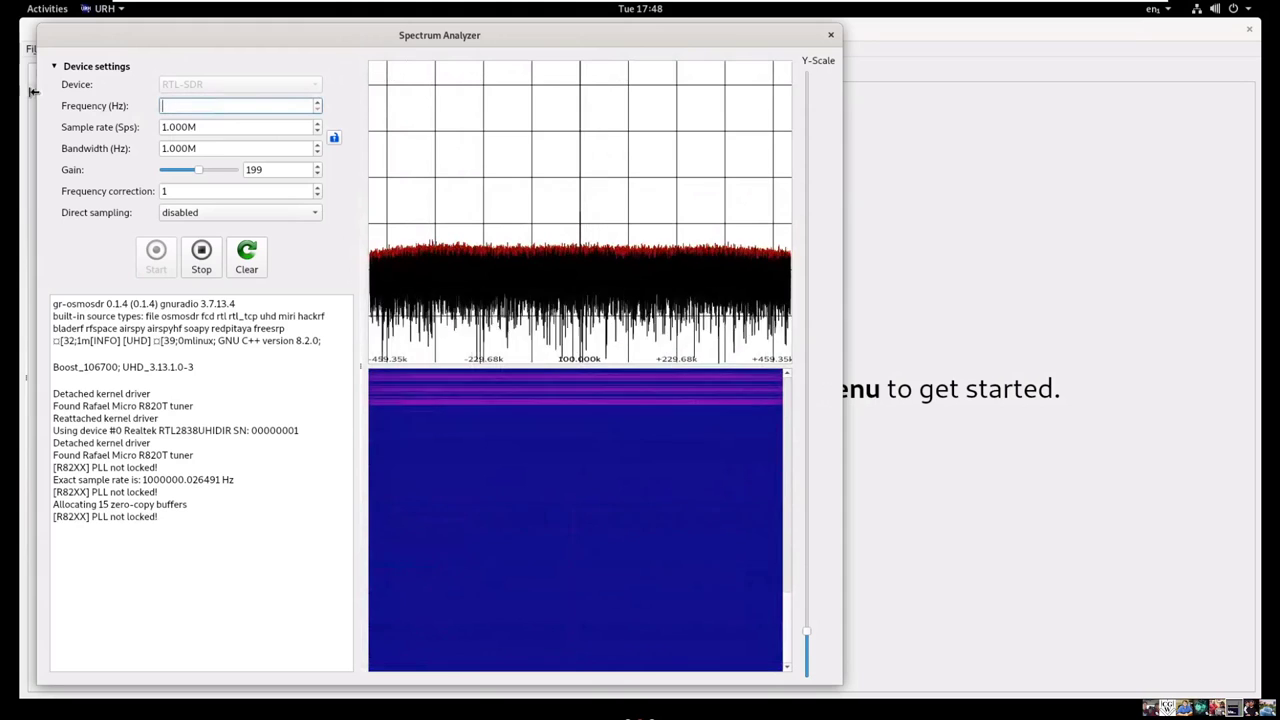
type("99M")
key("Return")
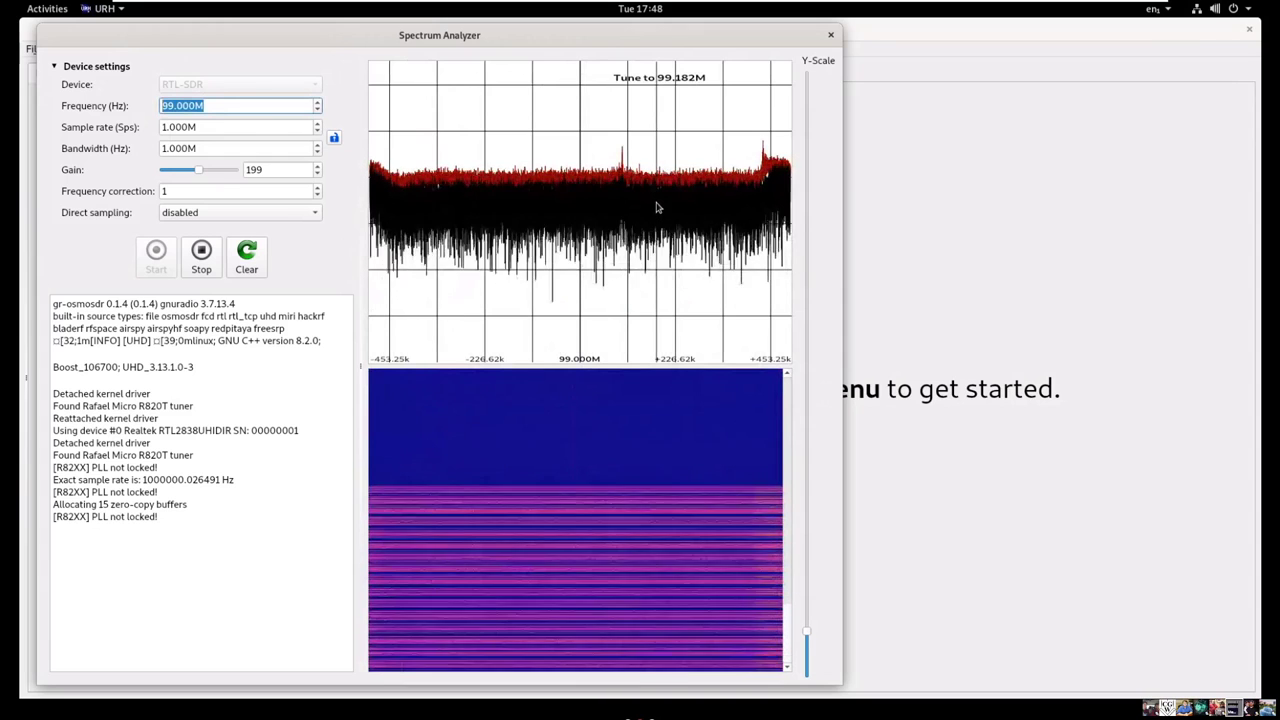
left_click(656, 207)
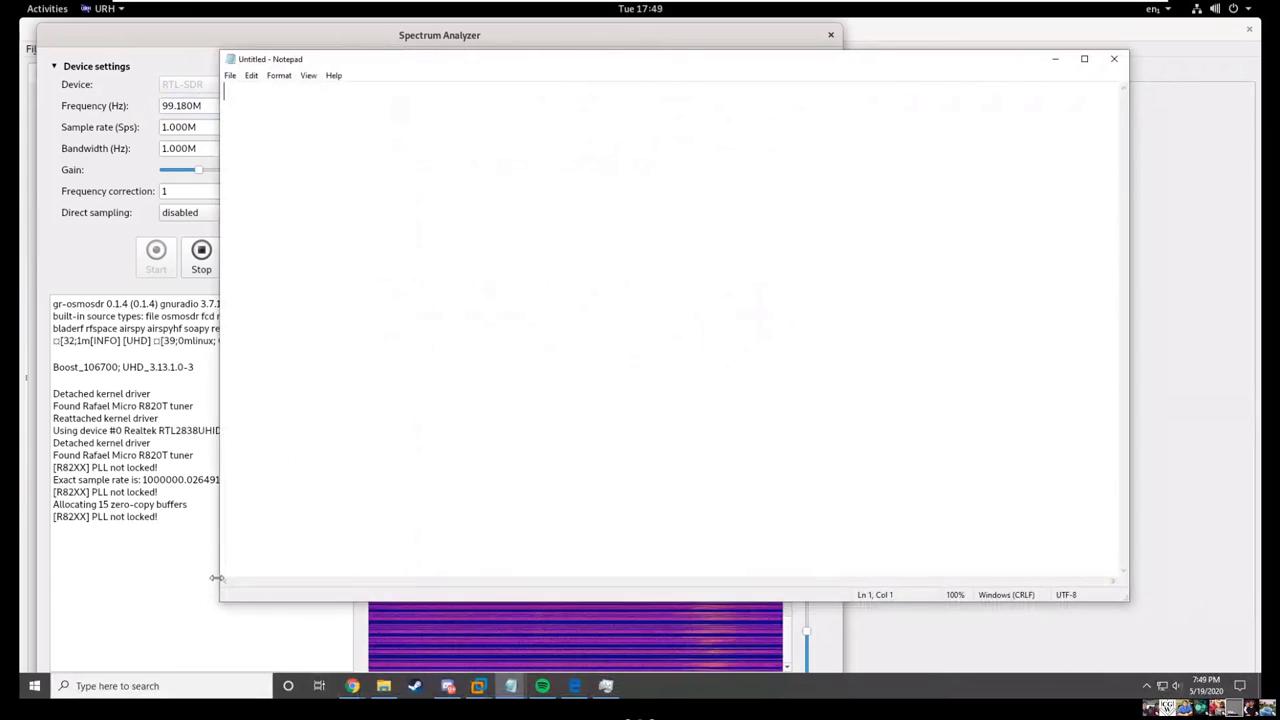
Narrow the blank Notepad window, place it beside the Spectrum Analyzer, and note the frequency 99.5.
left_click_drag(213, 601, 802, 615)
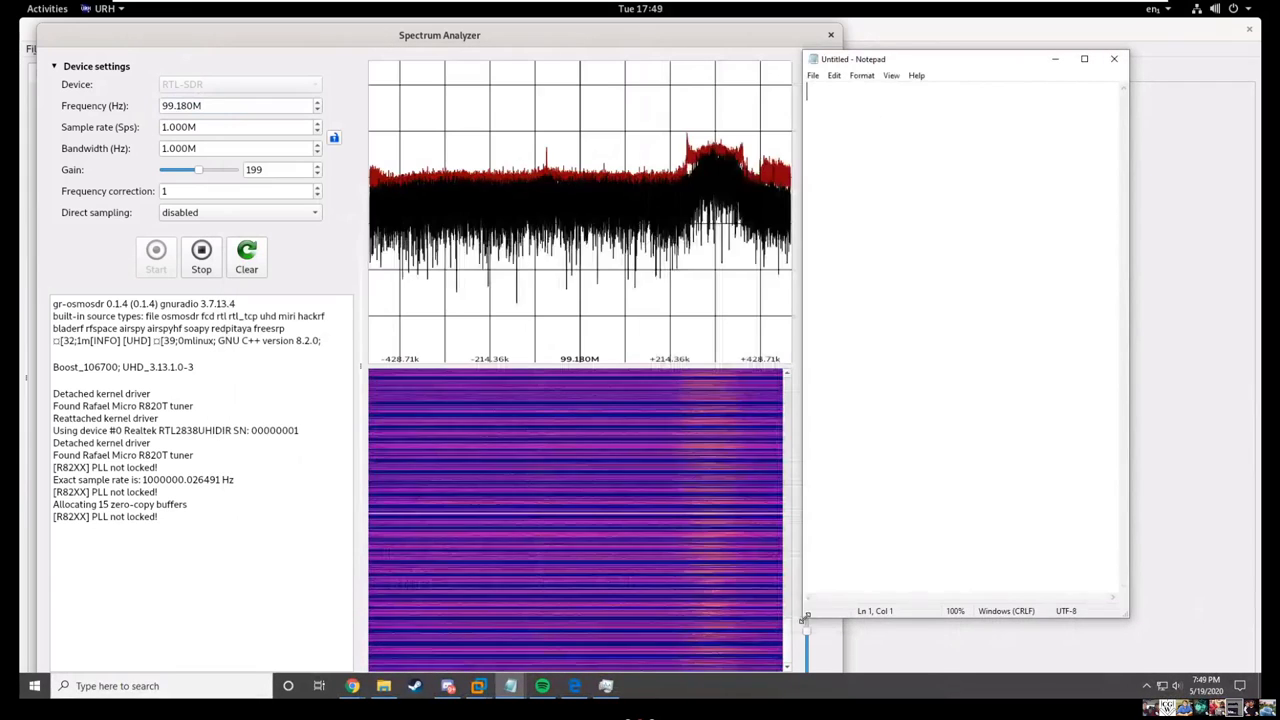
left_click_drag(1020, 60, 1100, 54)
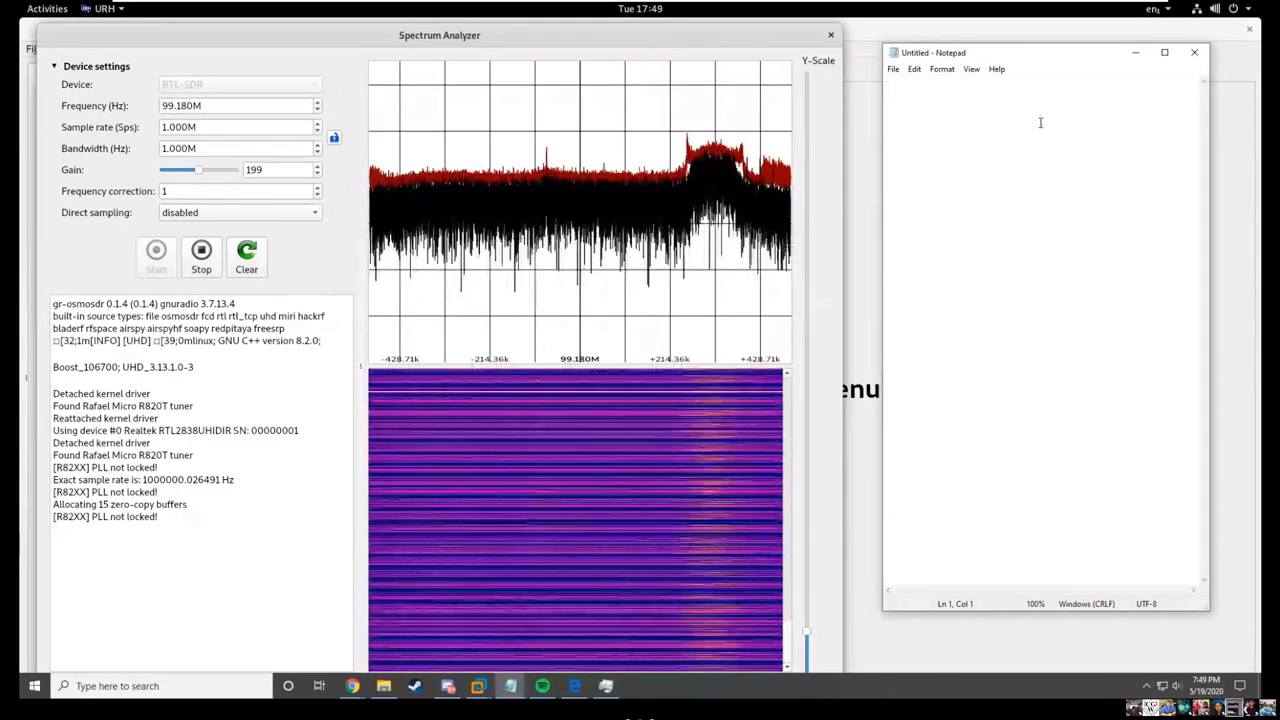
type("99.5")
Return to the Spectrum Analyzer and move the tuning upward from the spectrum plot, through 99.626M to 100.549M.
left_click(705, 250)
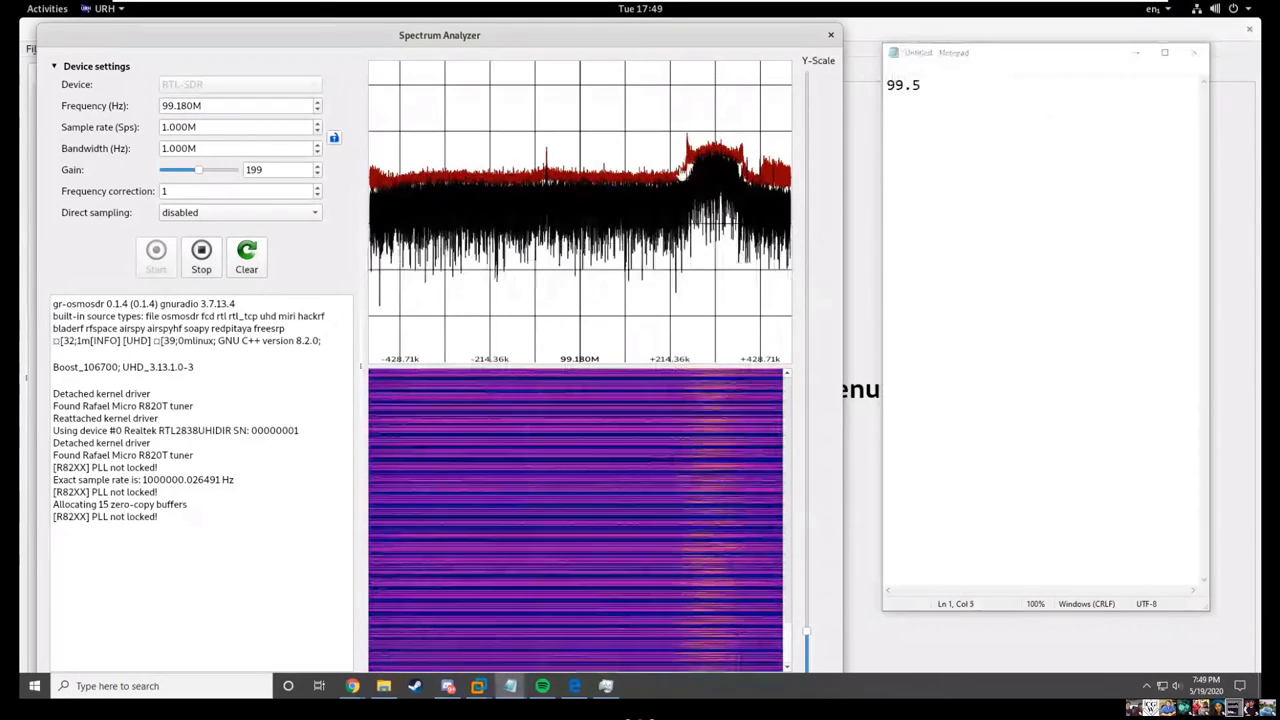
left_click(778, 263)
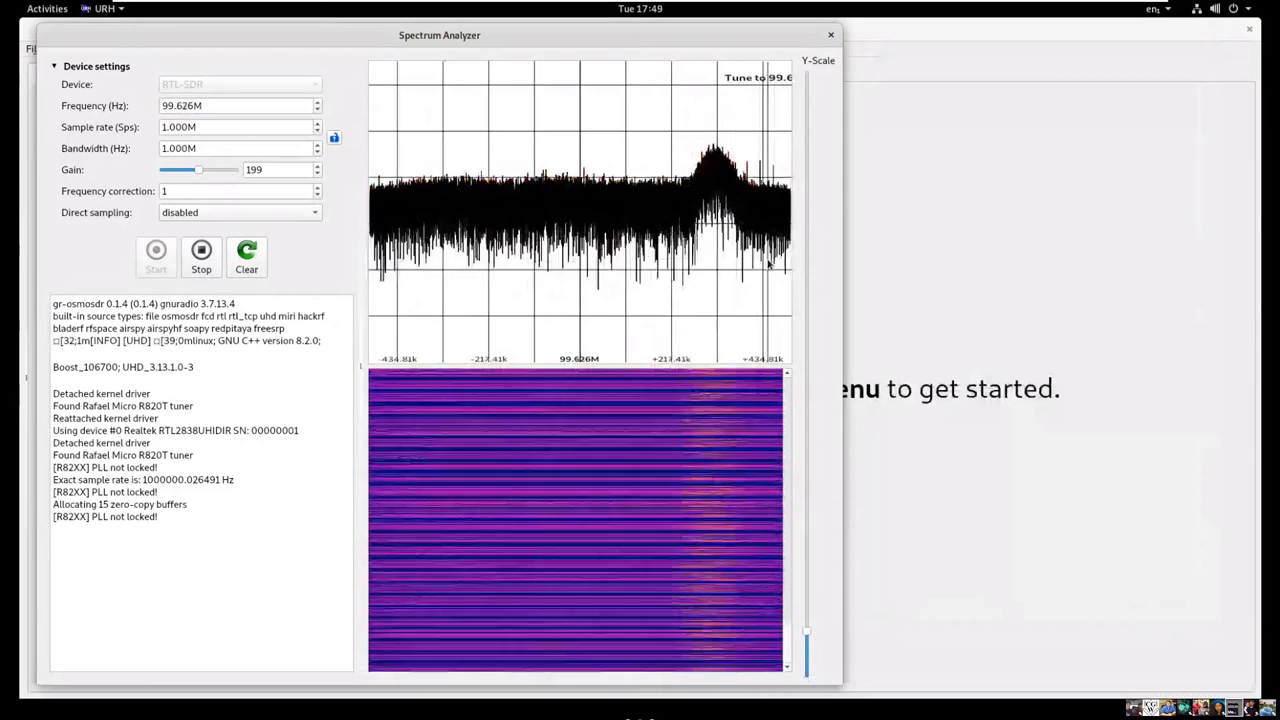
left_click(778, 263)
left_click(770, 263)
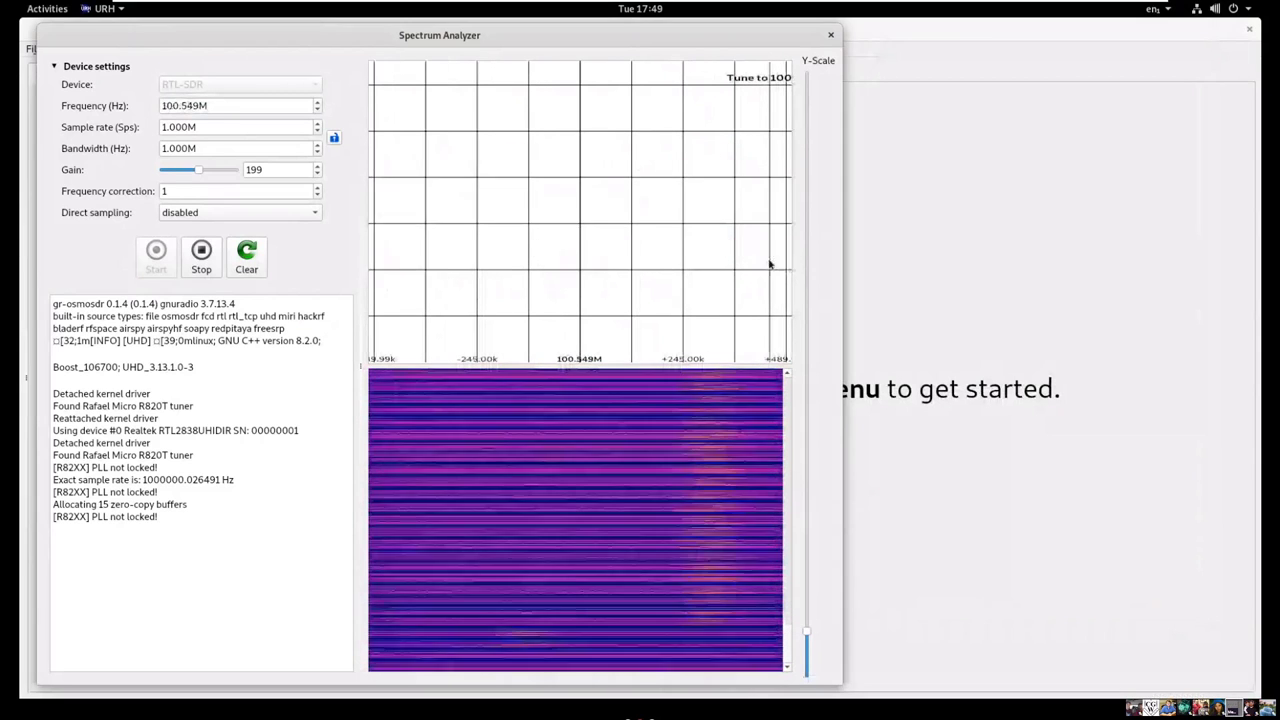
Retune upward in steps directly in the spectrum plot, through 101.405M, 101.649M, 102.094M and 102.220M to 102.535M.
left_click(762, 260)
left_click(760, 258)
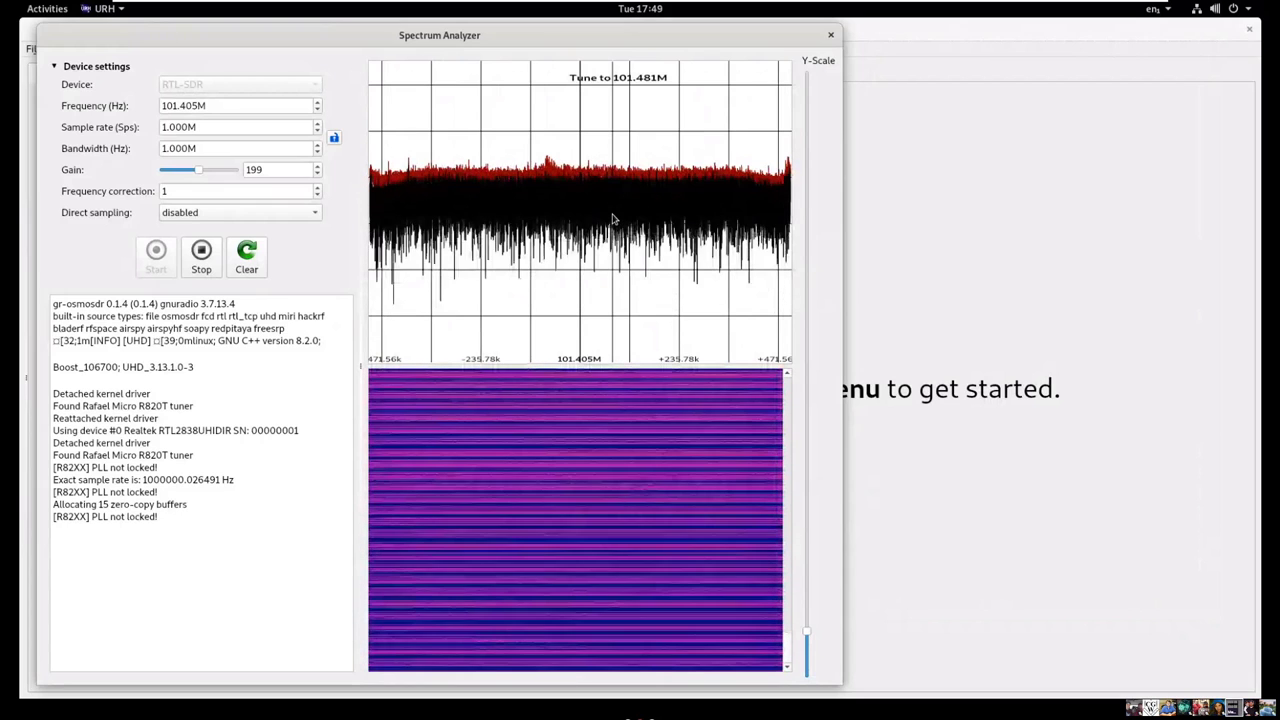
left_click(684, 216)
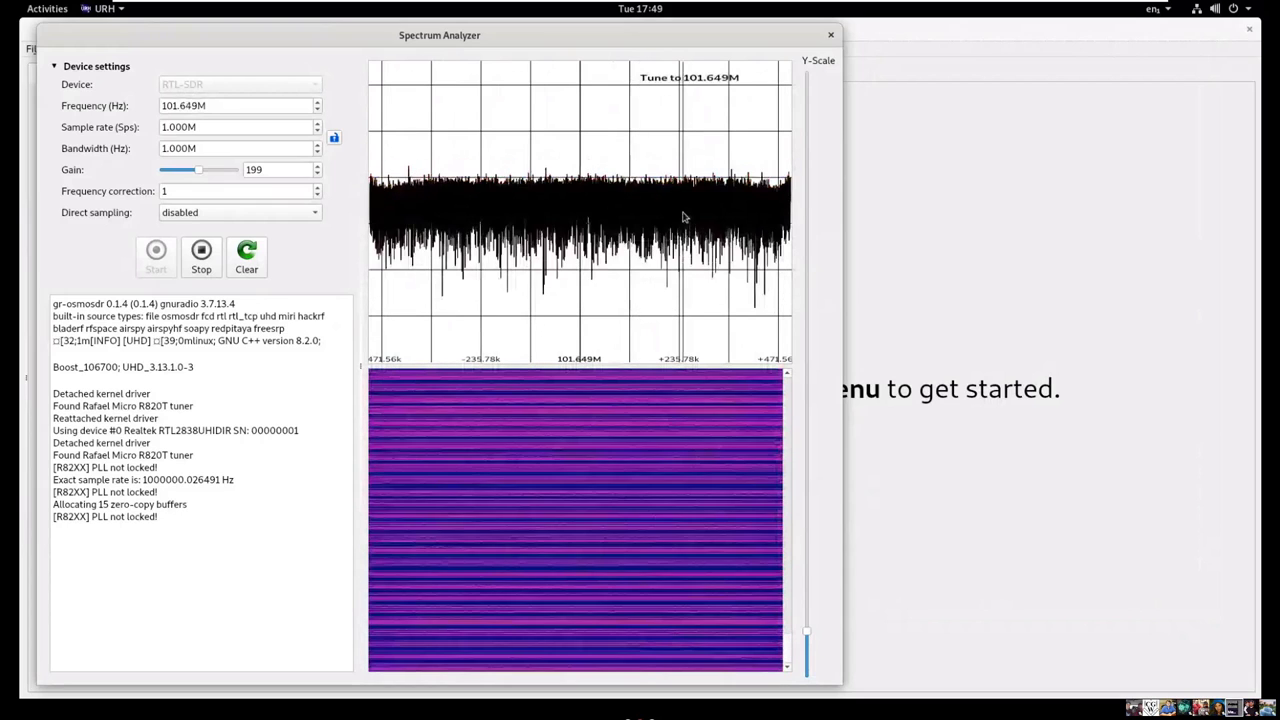
left_click(685, 215)
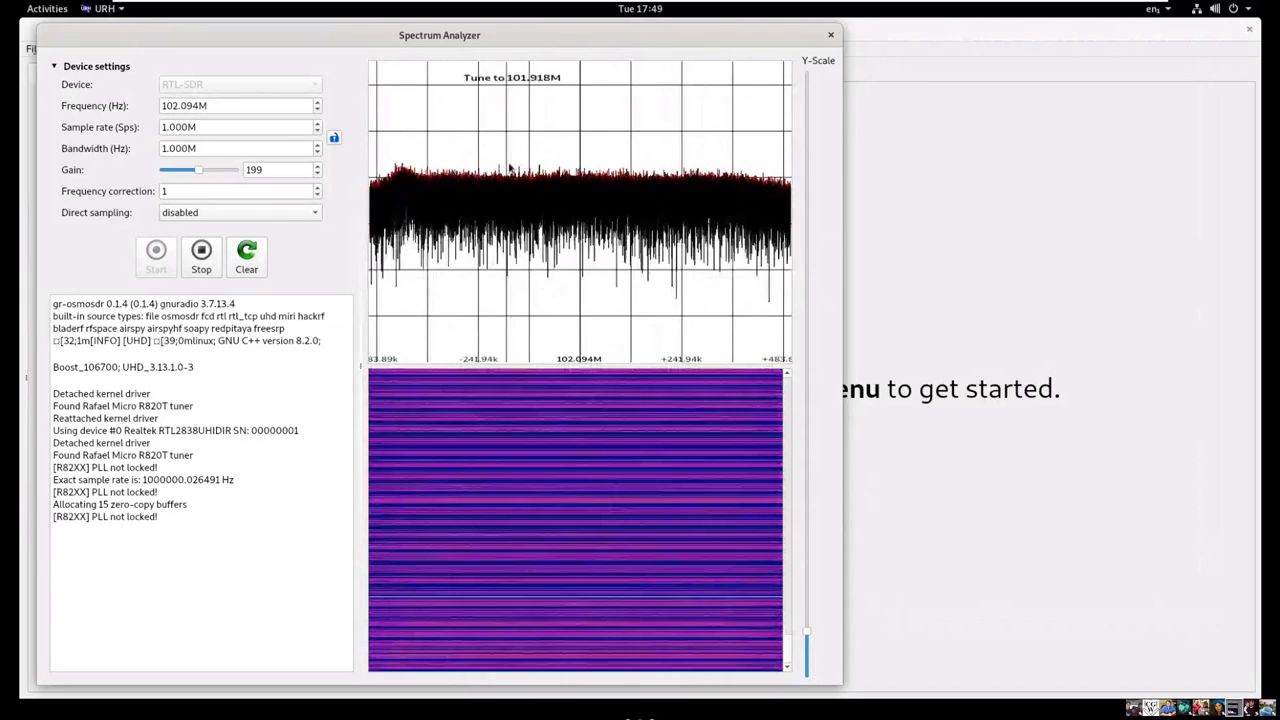
left_click(634, 176)
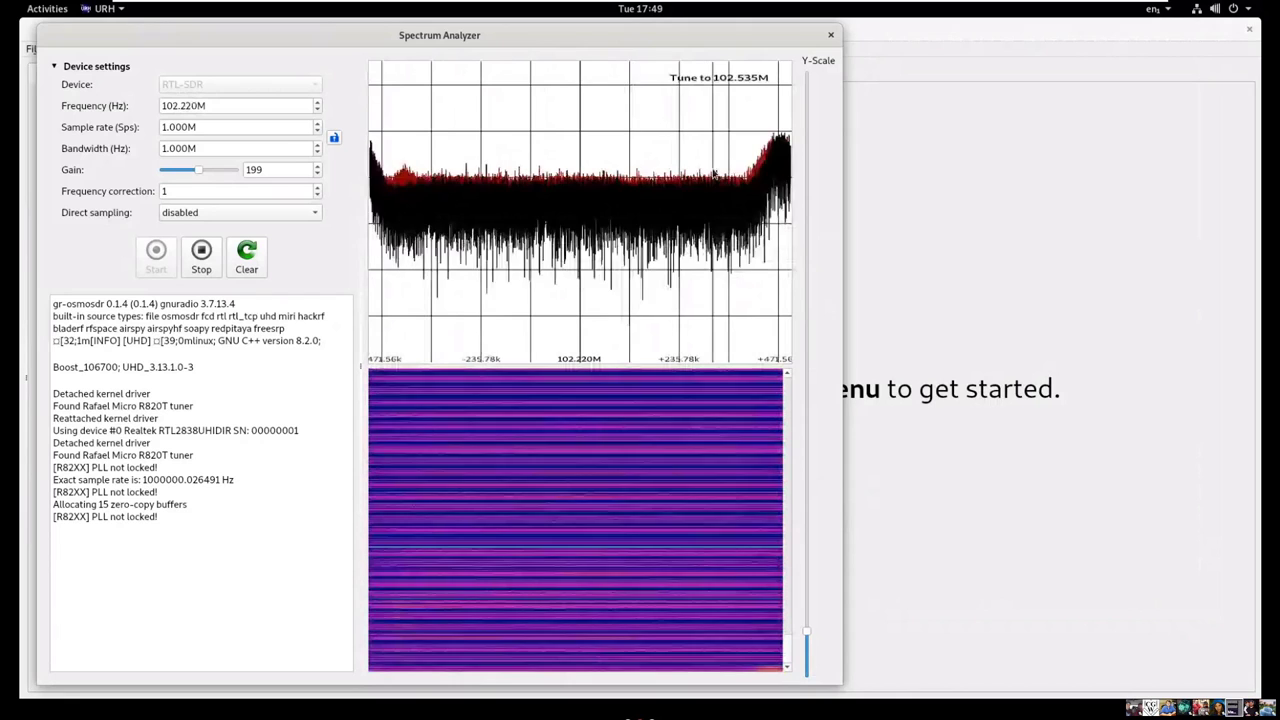
left_click(714, 174)
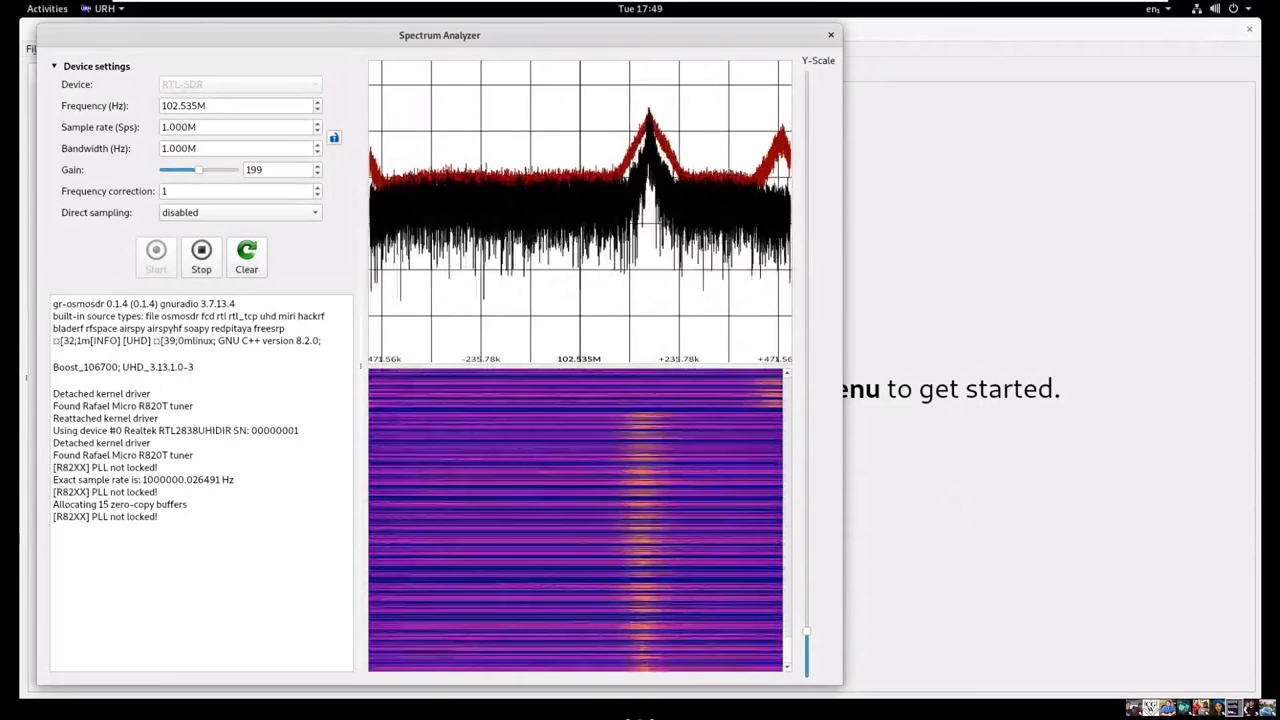
Switch to Notepad and note the frequency 102.7 on a new line below 99.5.
key("alt+Tab")
key("Return")
type("102.7")
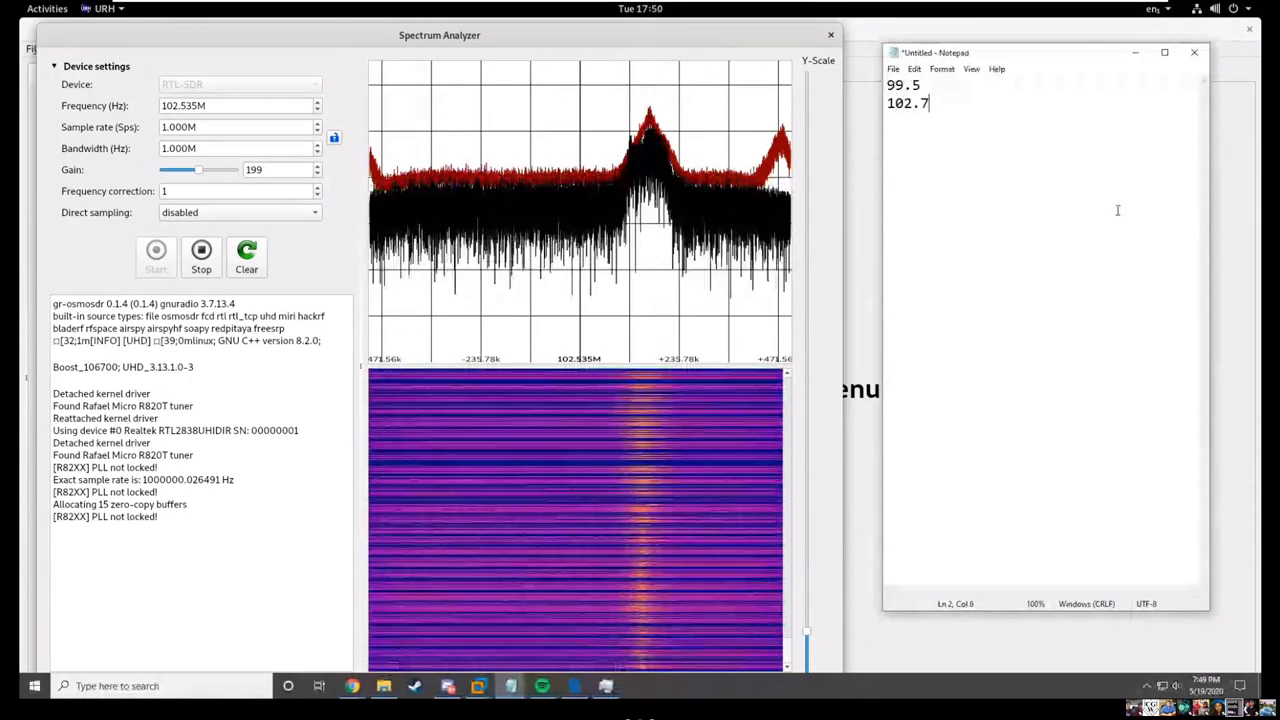
Return to the Spectrum Analyzer and retune upward from the spectrum plot, through 102.940M and 103.823M to 104.194M.
key("alt+Tab")
left_click(760, 170)
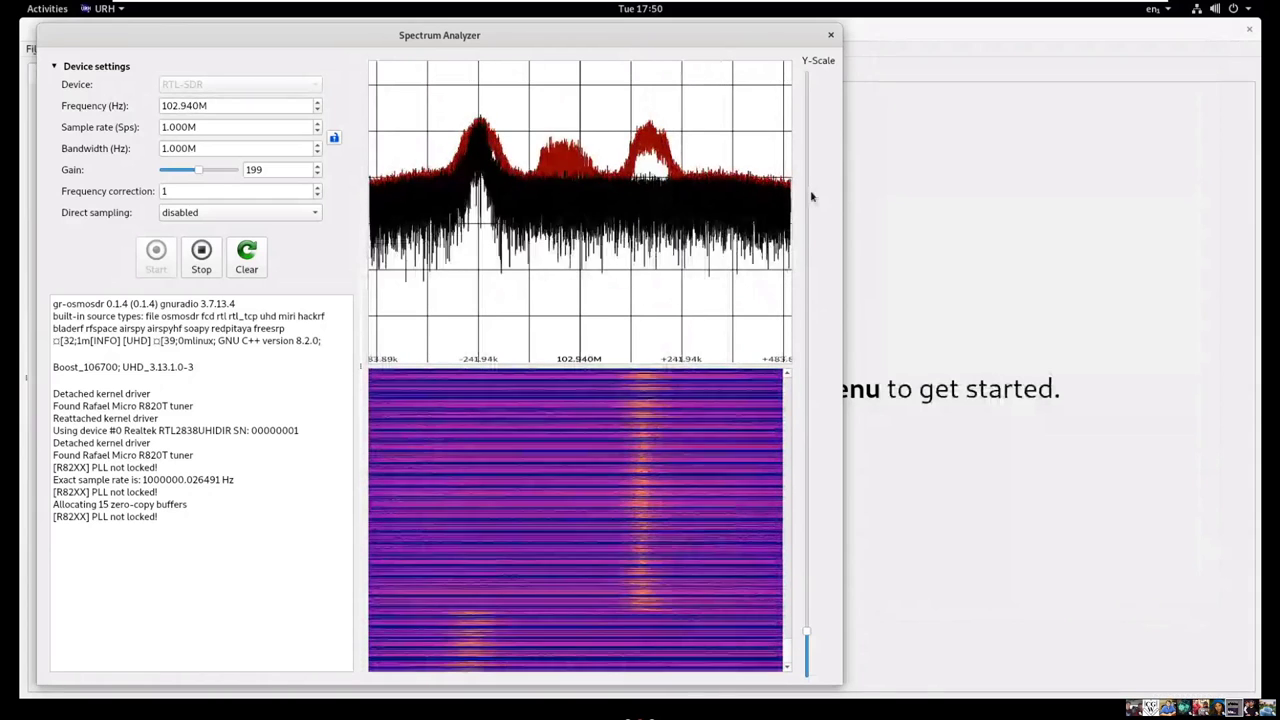
left_click(772, 185)
left_click(772, 185)
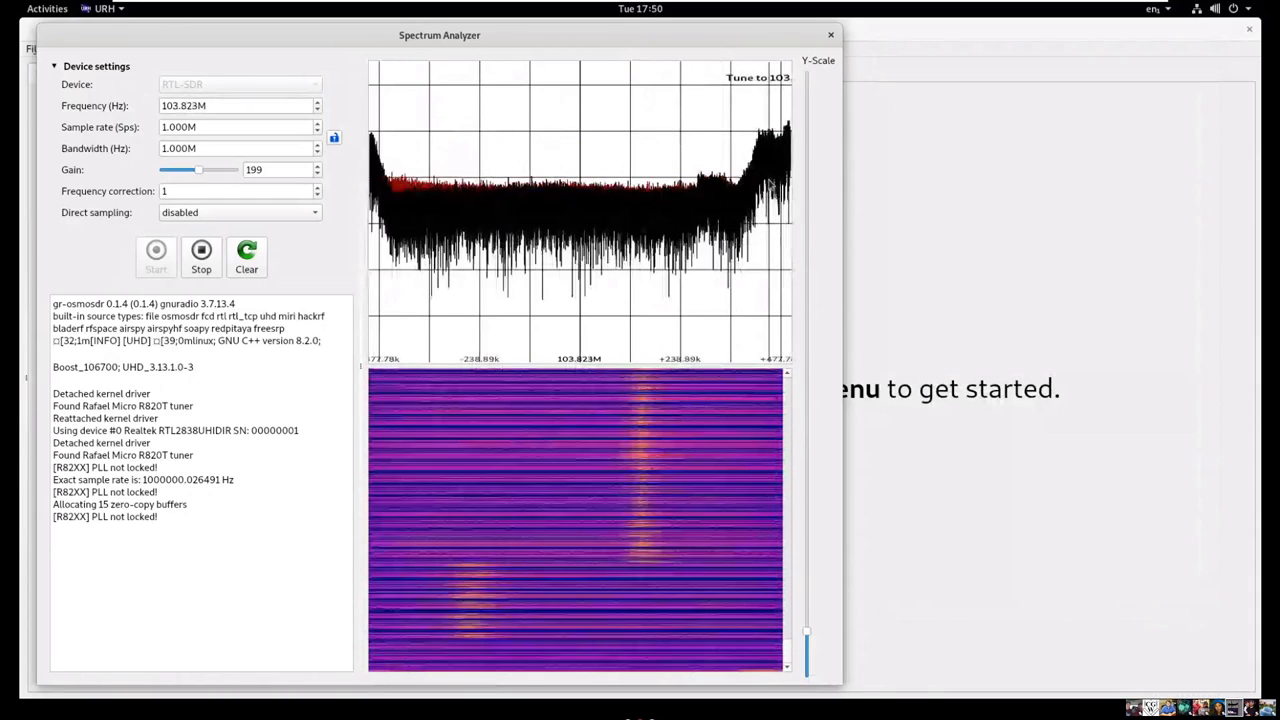
left_click(775, 182)
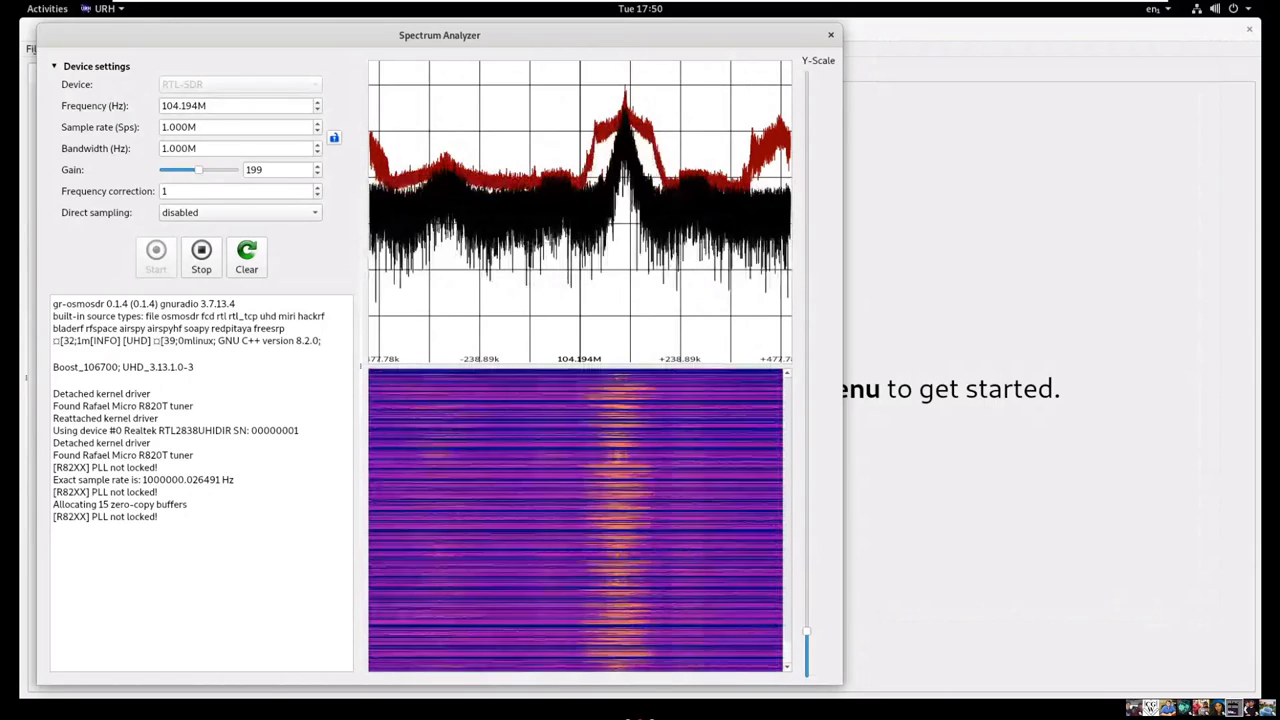
Begin a third line in Notepad with "10." and return to the Spectrum Analyzer.
key("alt+Tab")
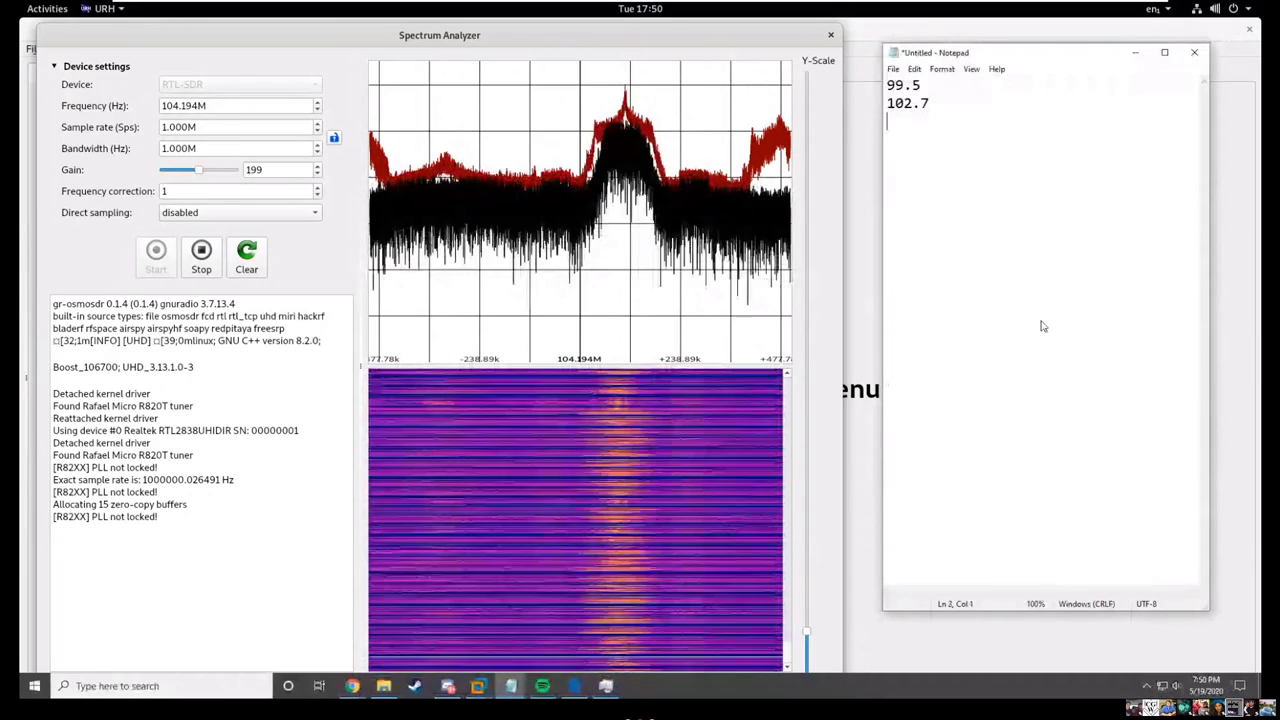
key("Return")
type("10.")
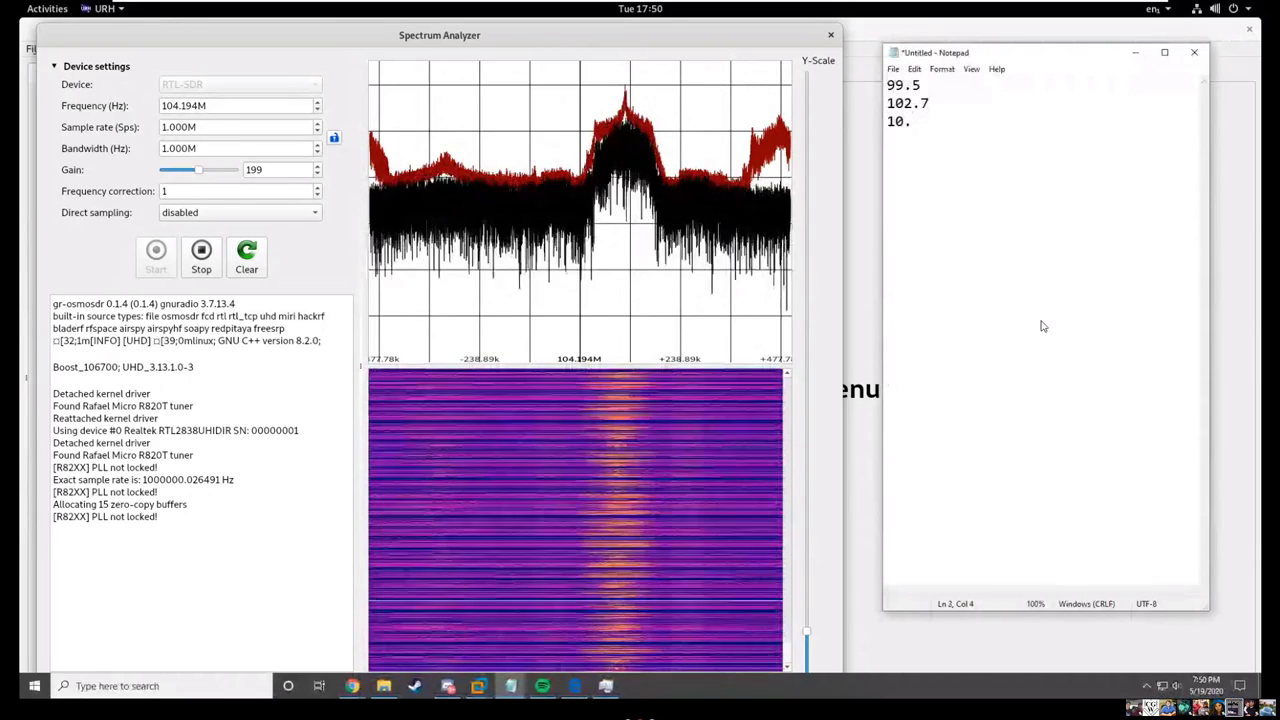
key("alt+Tab")
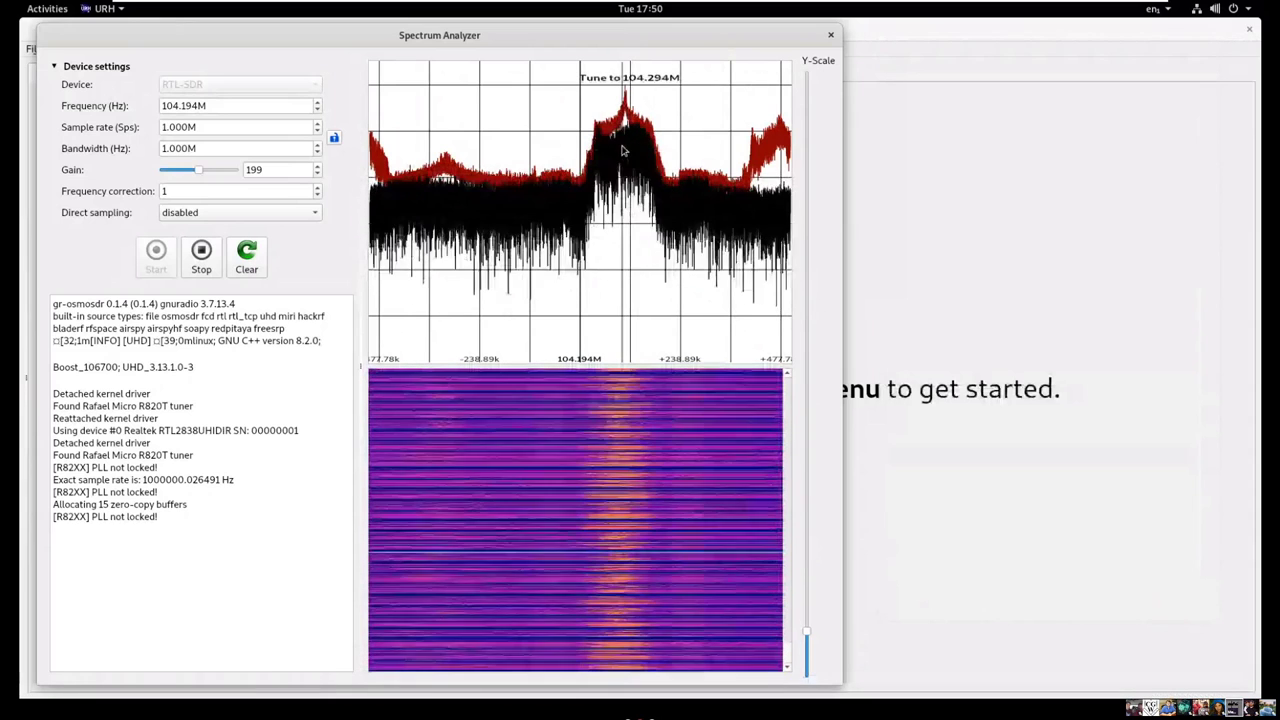
Close the Spectrum Analyzer and Universal Radio Hacker, and launch Gqrx from the terminal.
left_click(831, 36)
left_click(1249, 29)
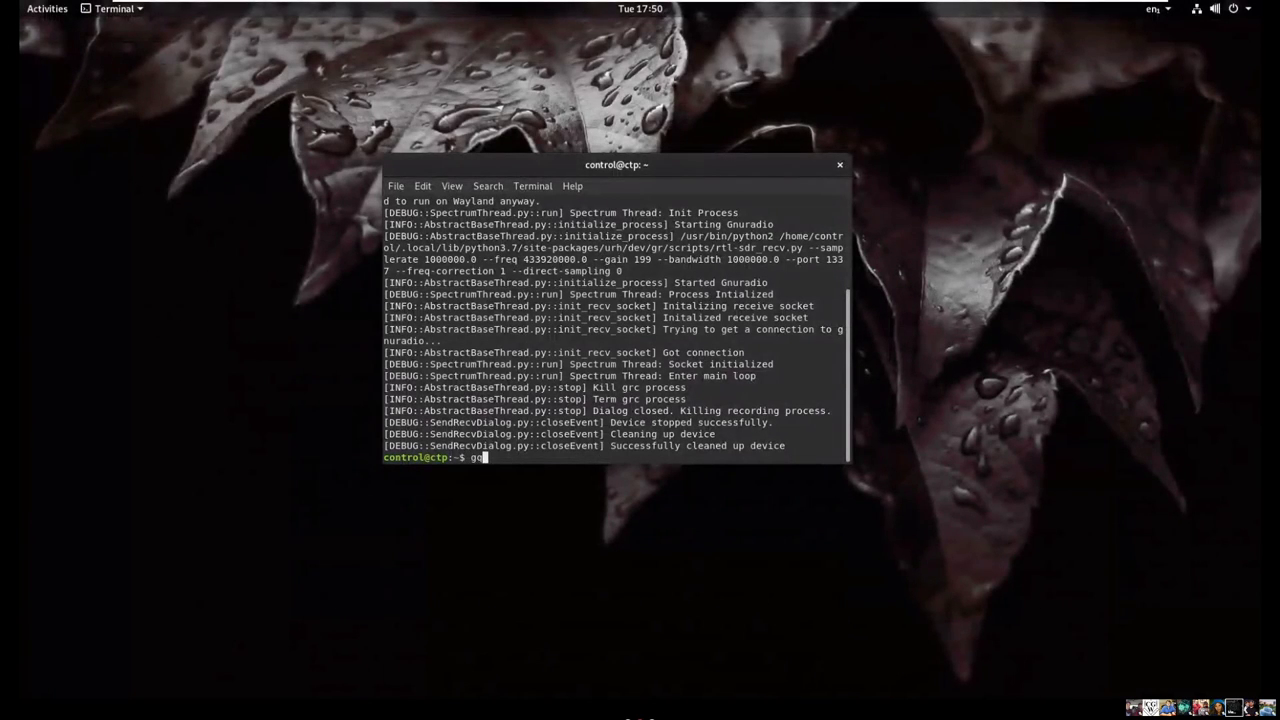
key("Return")
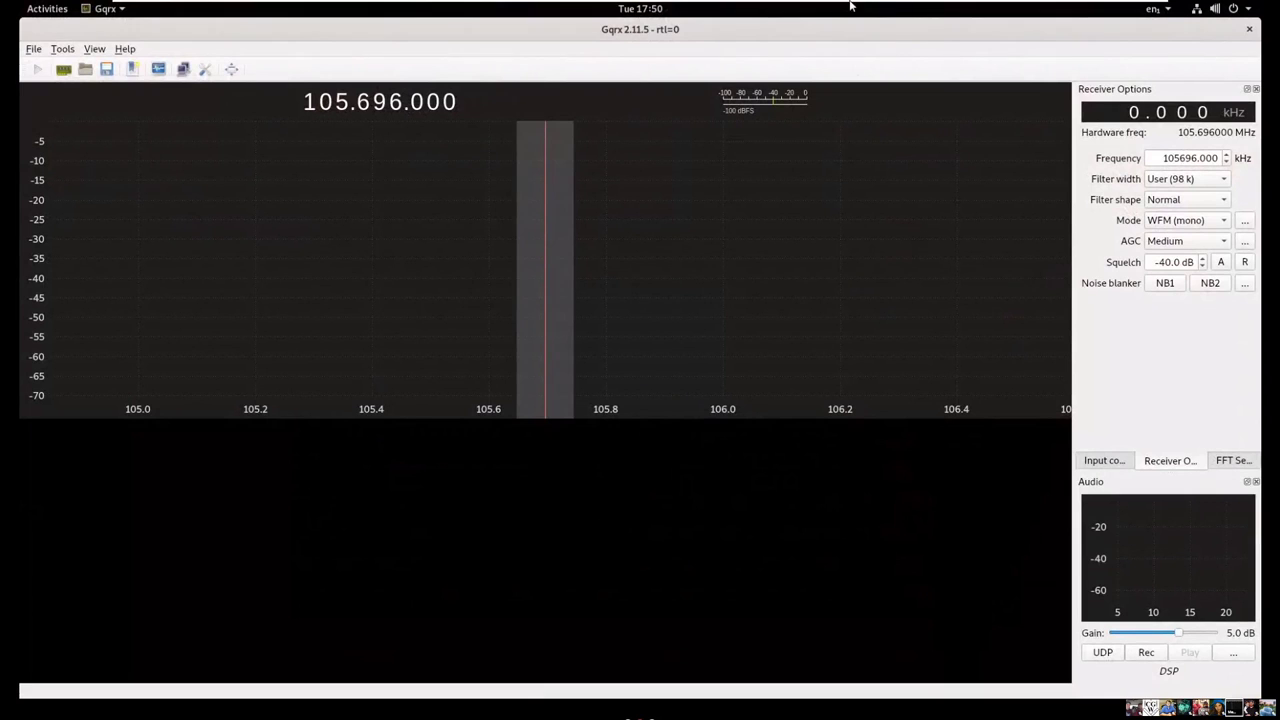
Take the virtual machine out of full-screen display and open the Windows host's sound settings.
mouse_move(853, 5)
left_click(1138, 9)
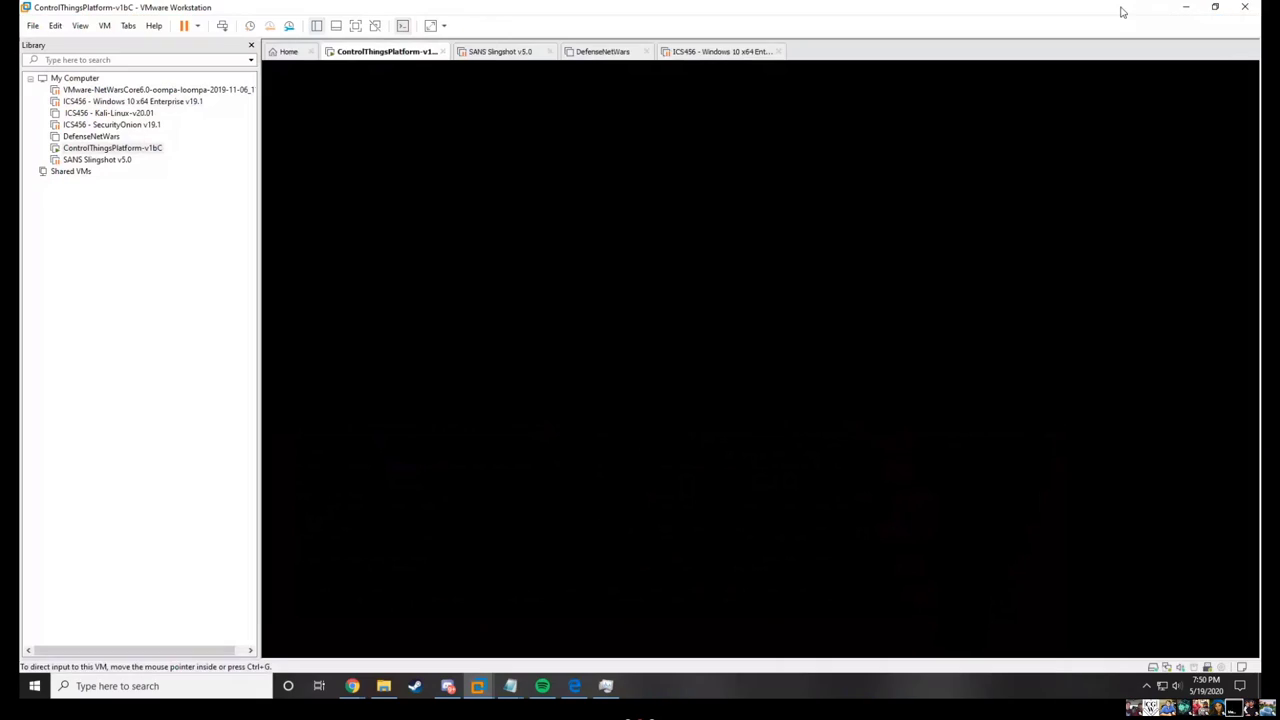
right_click(1172, 686)
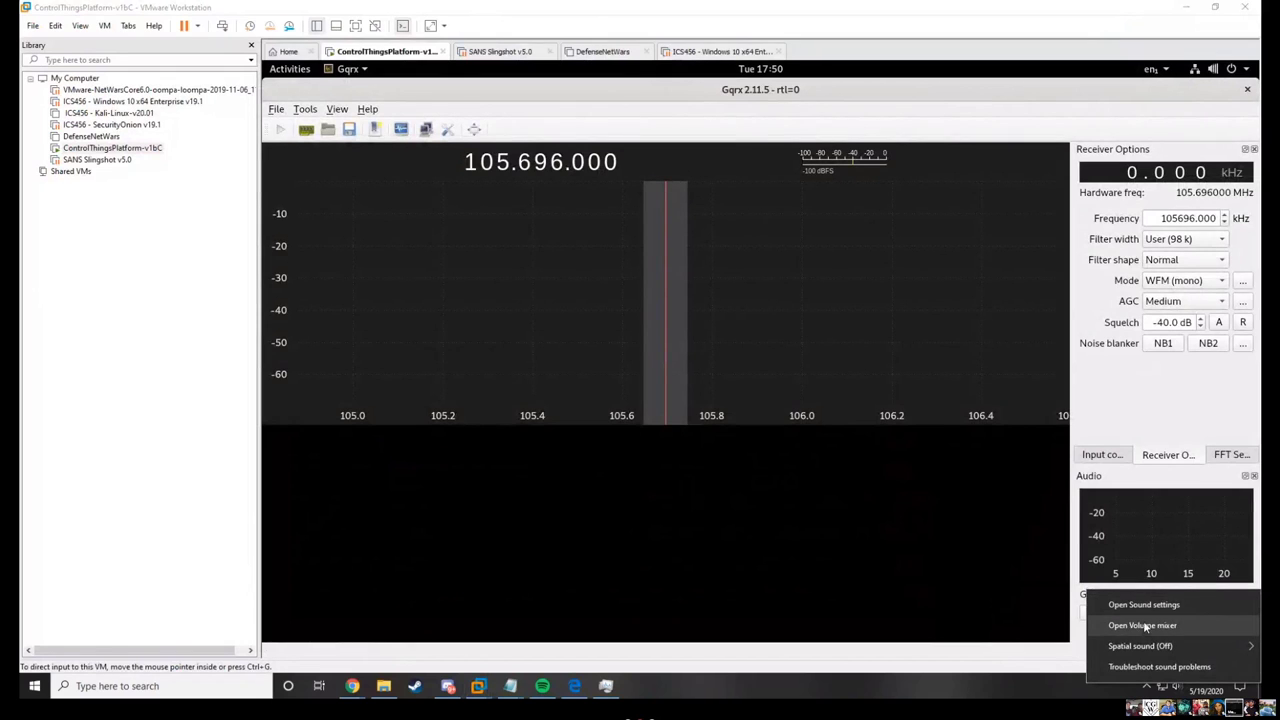
left_click(1143, 604)
Set the host's sound output to VS278 (2- NVIDIA High Definition Audio) and input to Microphone (HD Webcam C615), and minimize Settings.
left_click(373, 131)
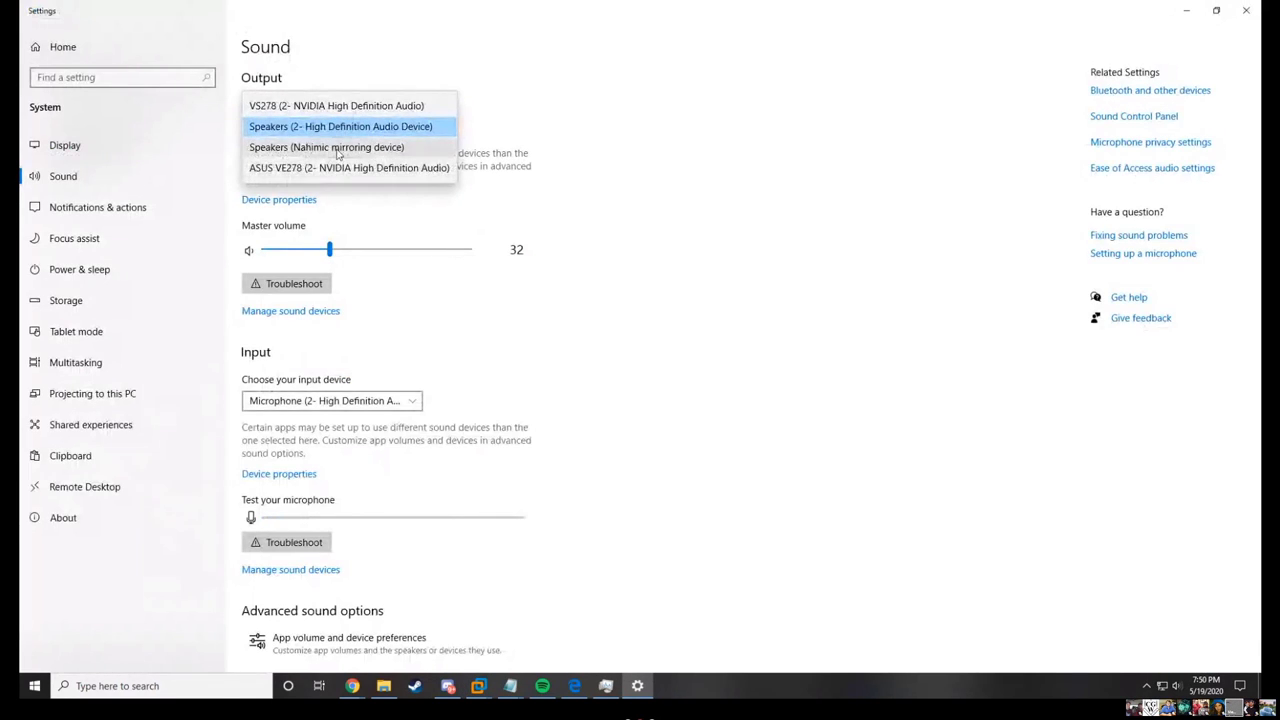
left_click(332, 105)
left_click(340, 401)
left_click(318, 421)
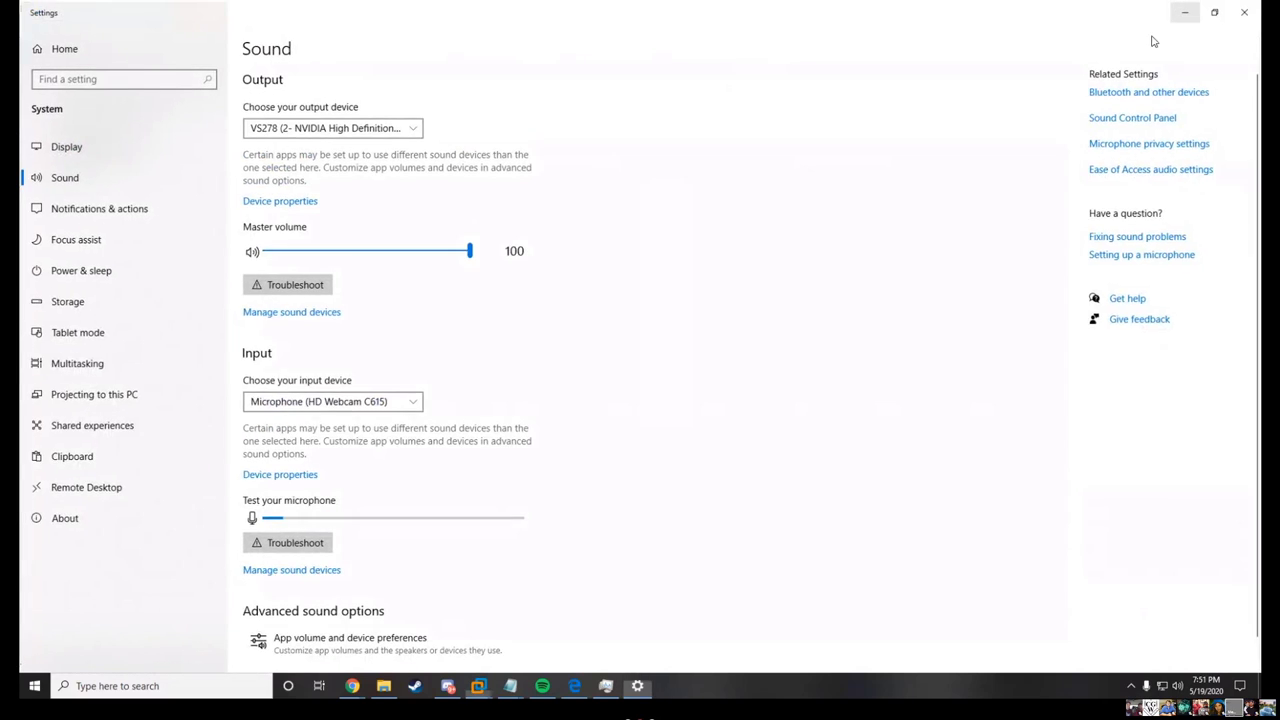
left_click(1184, 12)
Start reception in Gqrx at 90.000 MHz, and tune onto the signal peak at 90.698 MHz.
scroll(500, 163, "down", 5)
left_click(283, 130)
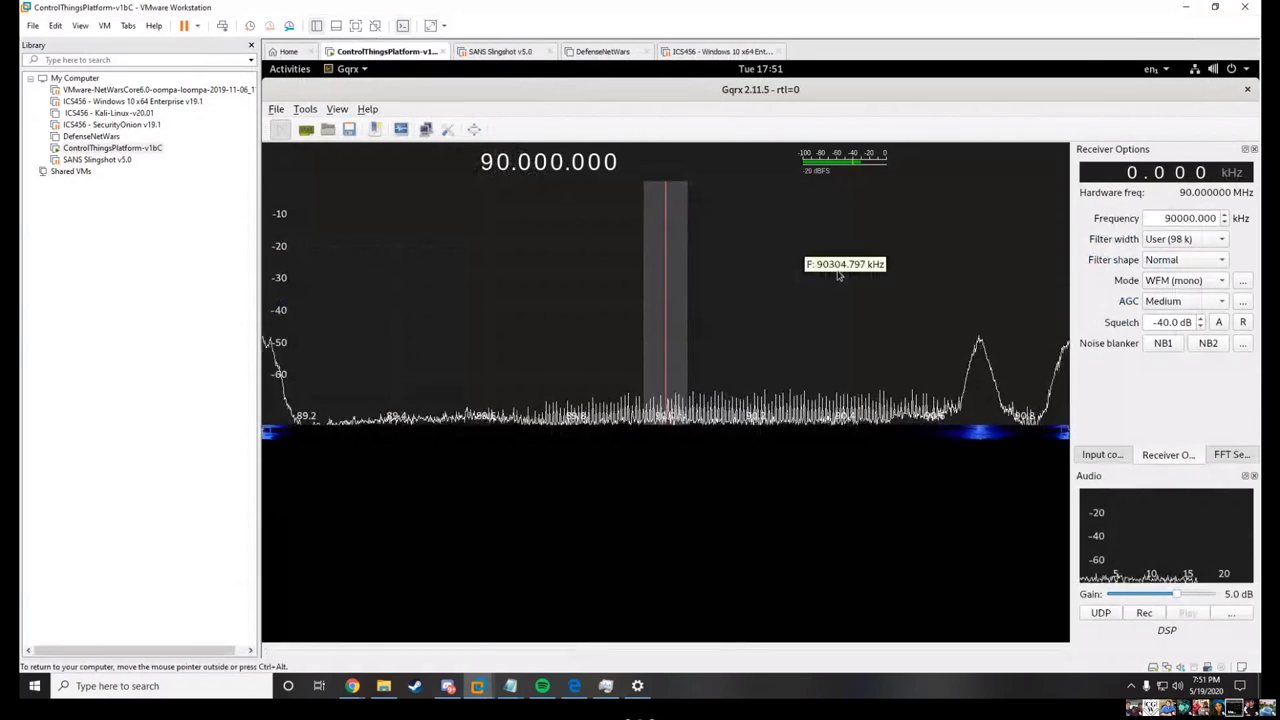
left_click(977, 306)
scroll(1012, 326, "up", 4)
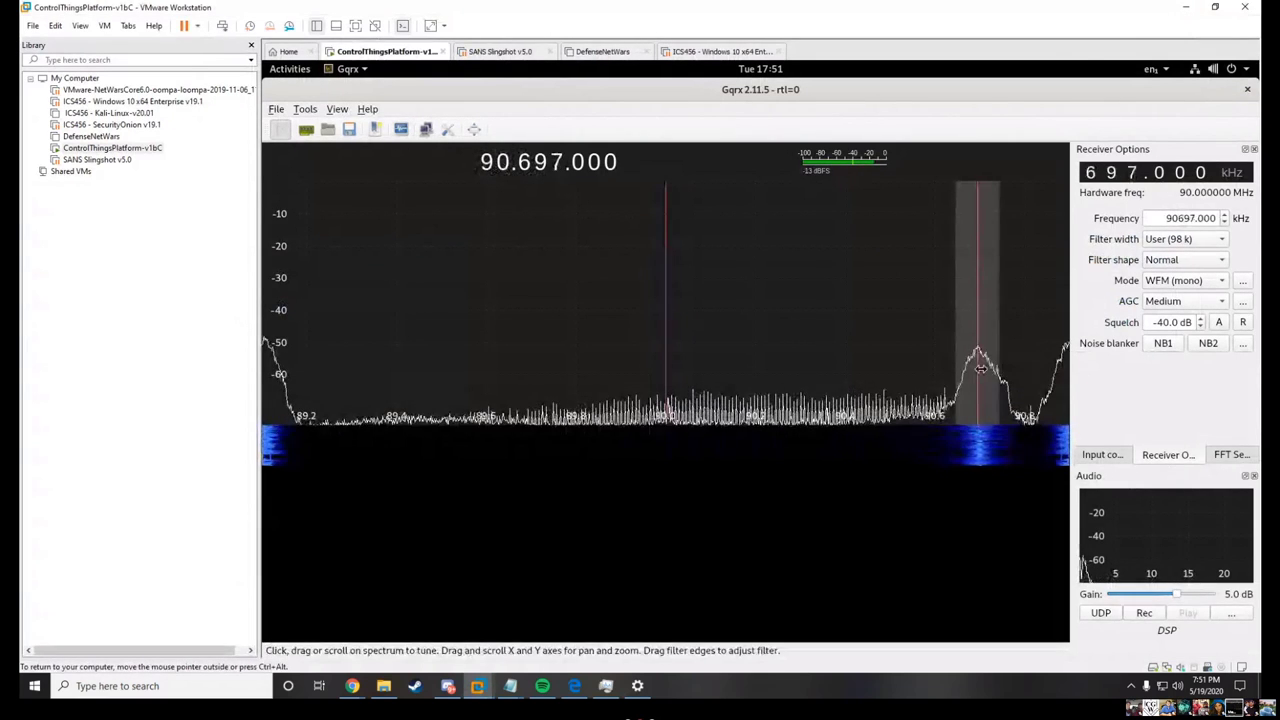
left_click(1178, 686)
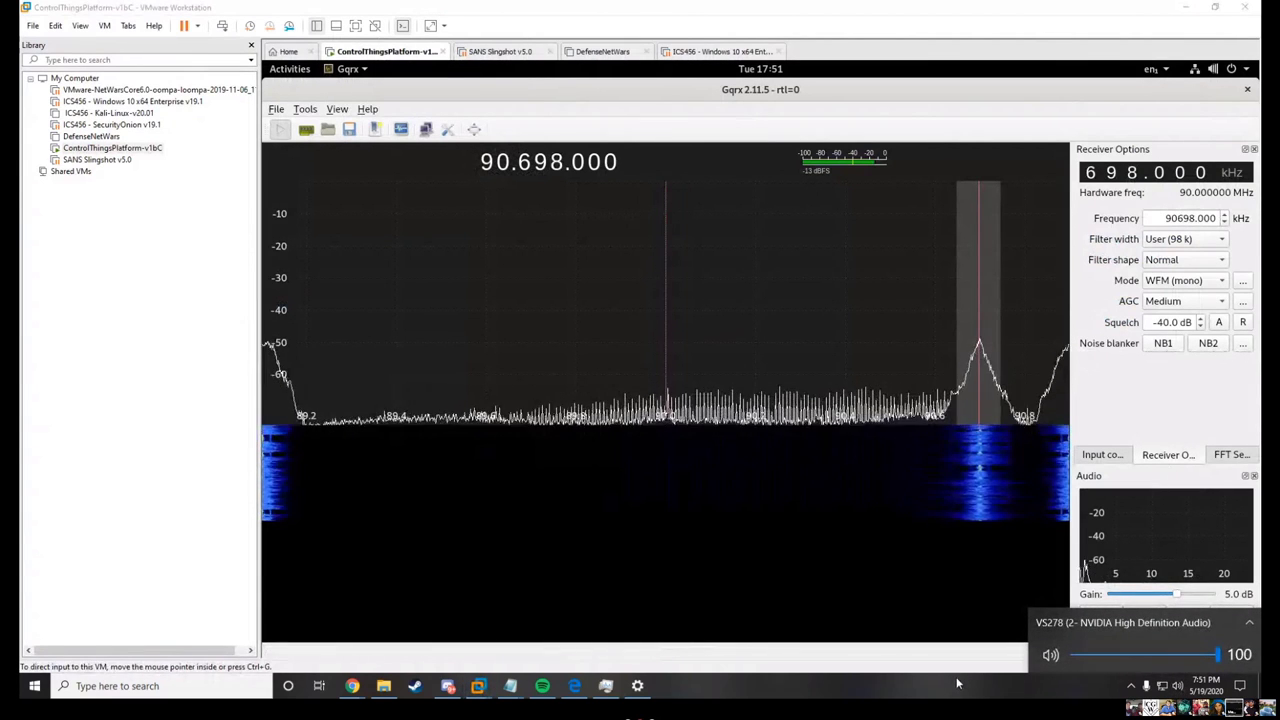
left_click(937, 697)
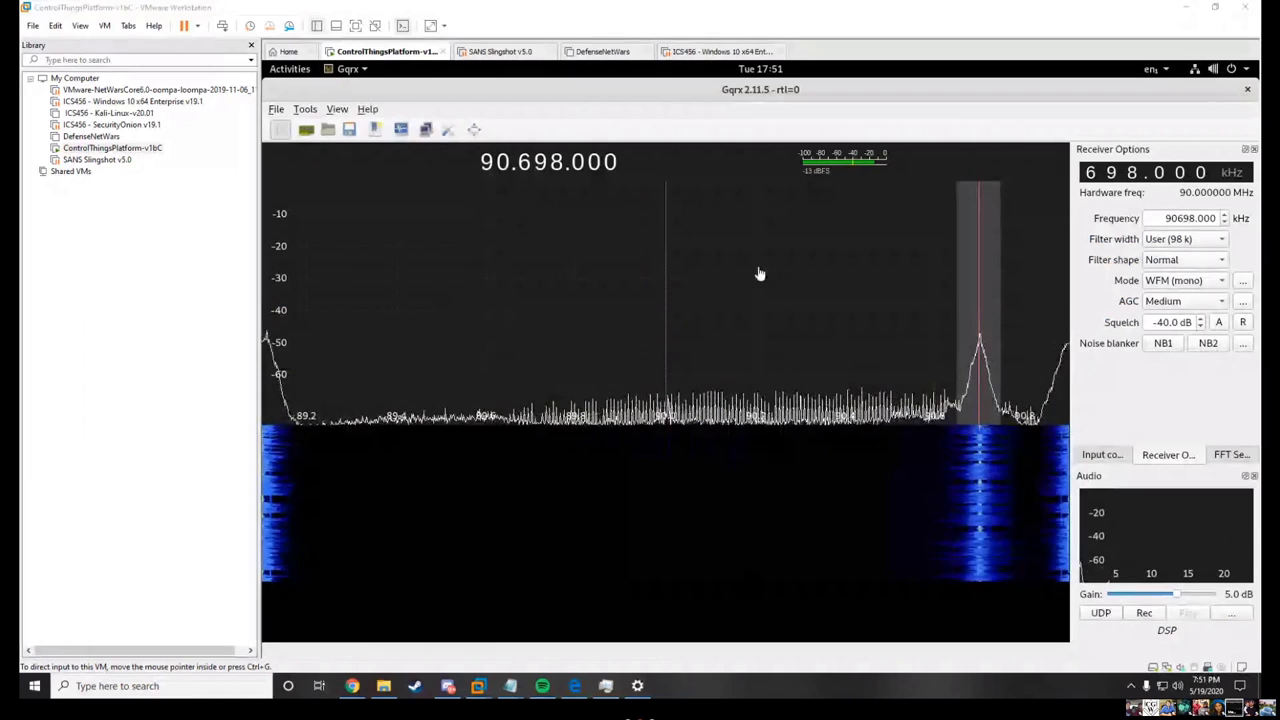
Raise the Gqrx receive frequency to 100 MHz and onward to 1000 MHz.
right_click(486, 162)
left_click(486, 160)
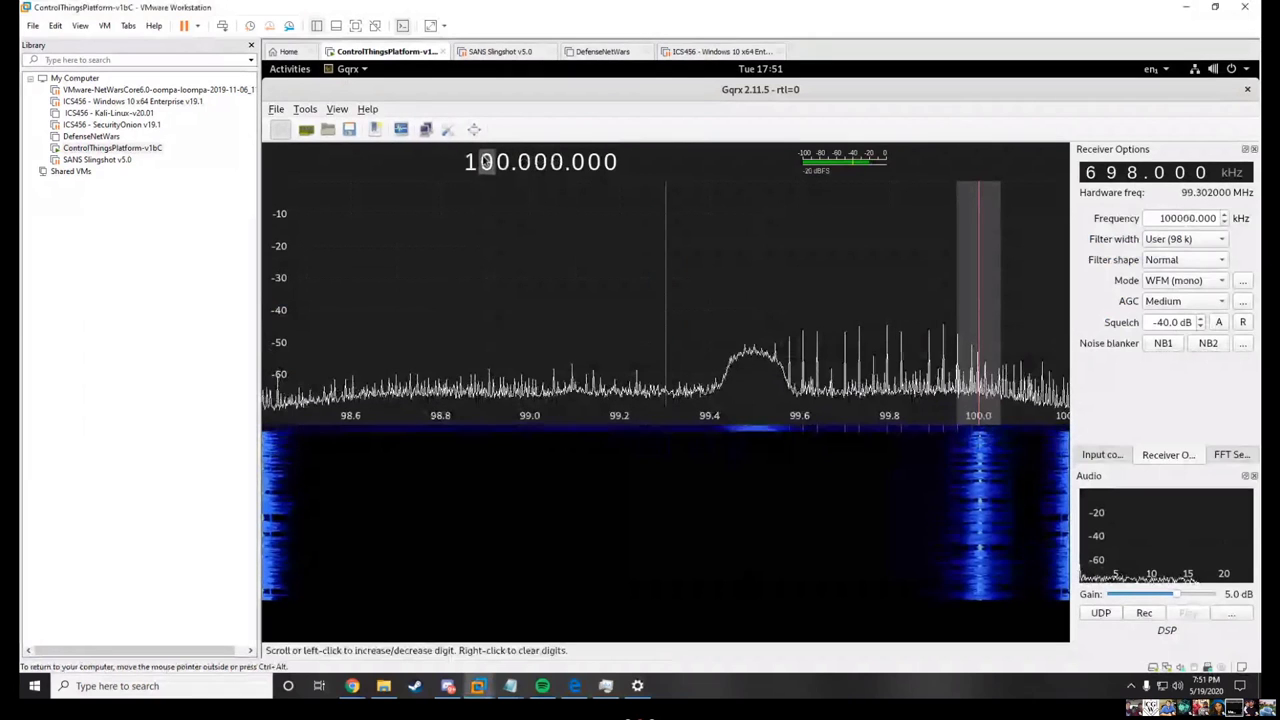
scroll(472, 162, "up", 8)
scroll(488, 162, "up", 9)
scroll(487, 163, "up", 5)
scroll(524, 162, "down", 1)
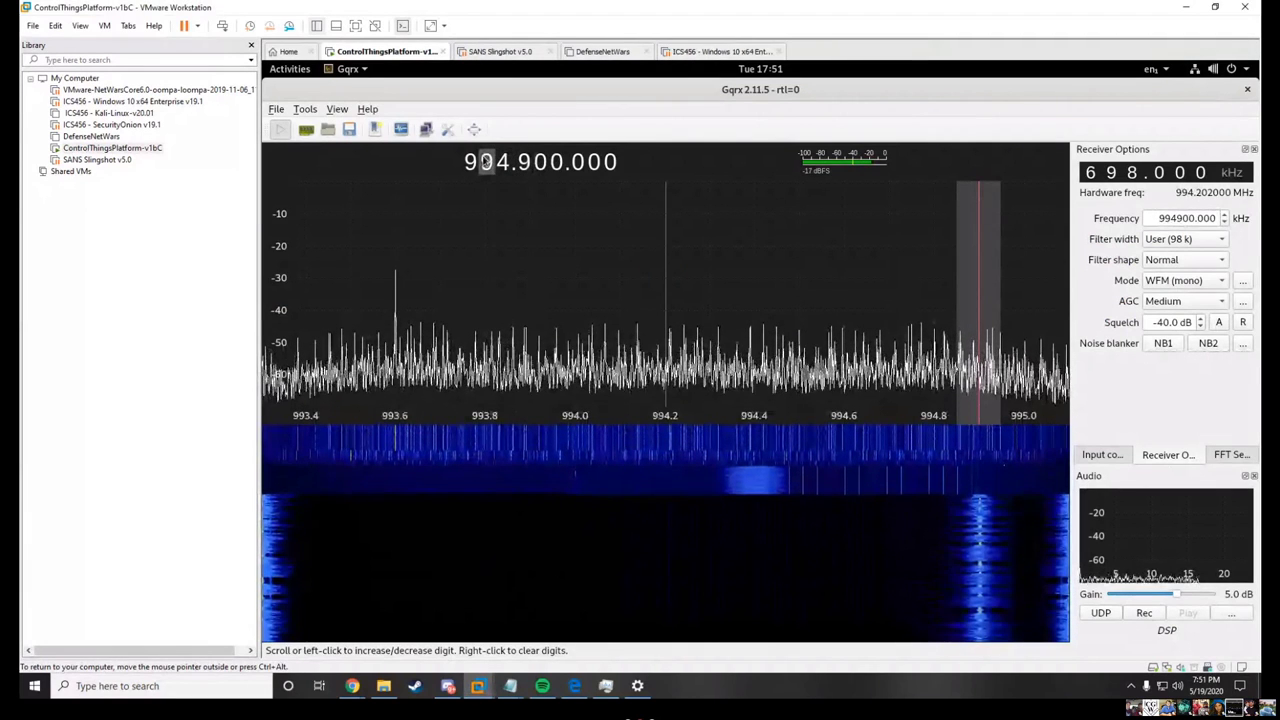
scroll(485, 162, "up", 5)
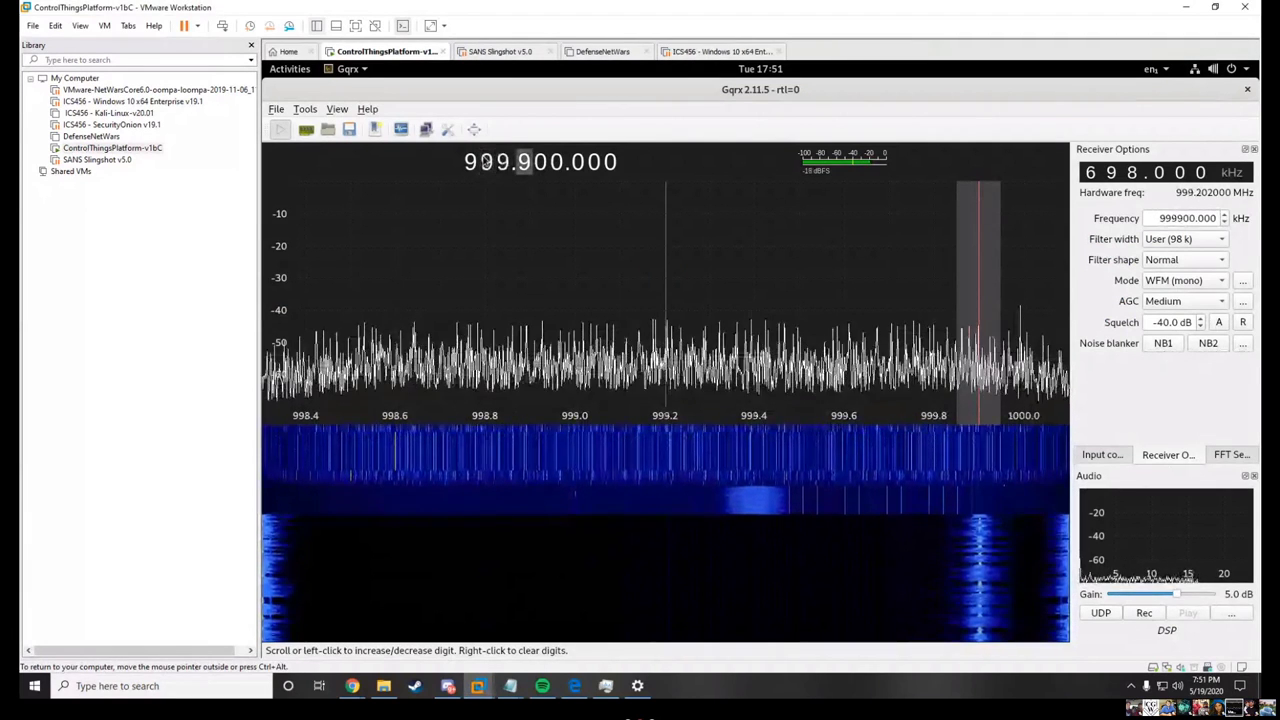
left_click(725, 300)
scroll(487, 163, "up", 1)
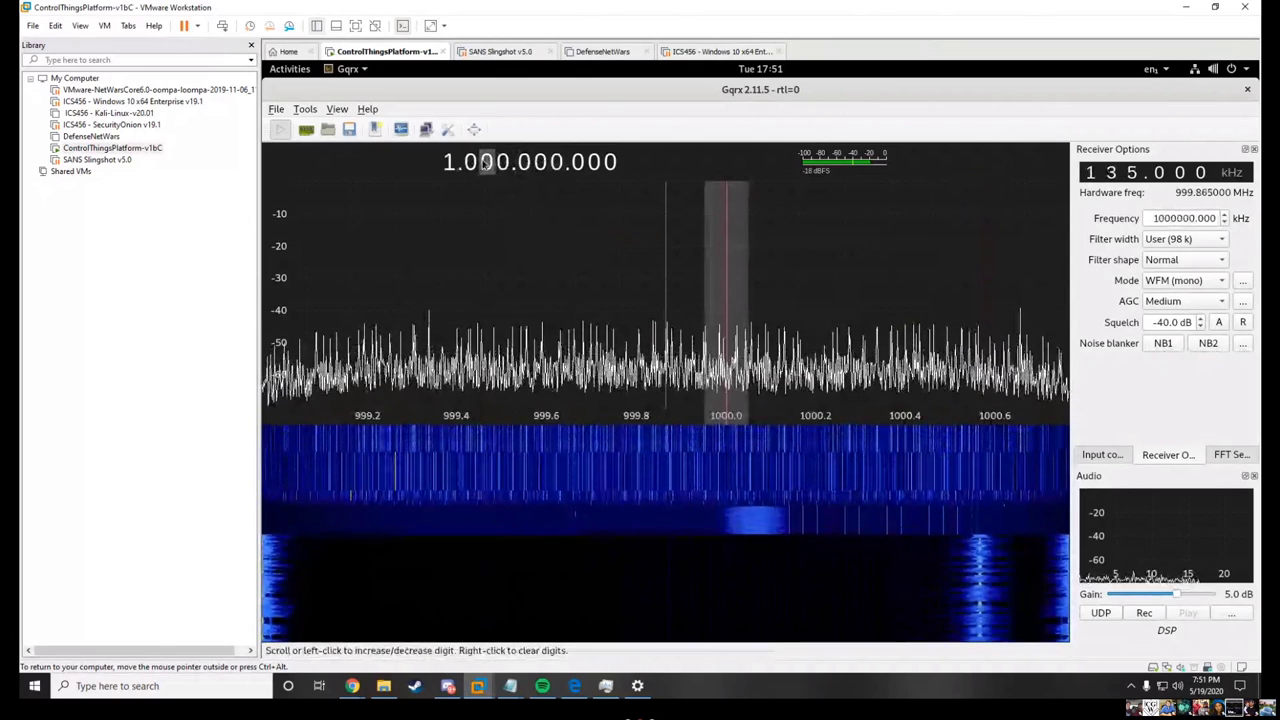
Clear the high receive frequency and set it to 95.500 MHz.
right_click(452, 164)
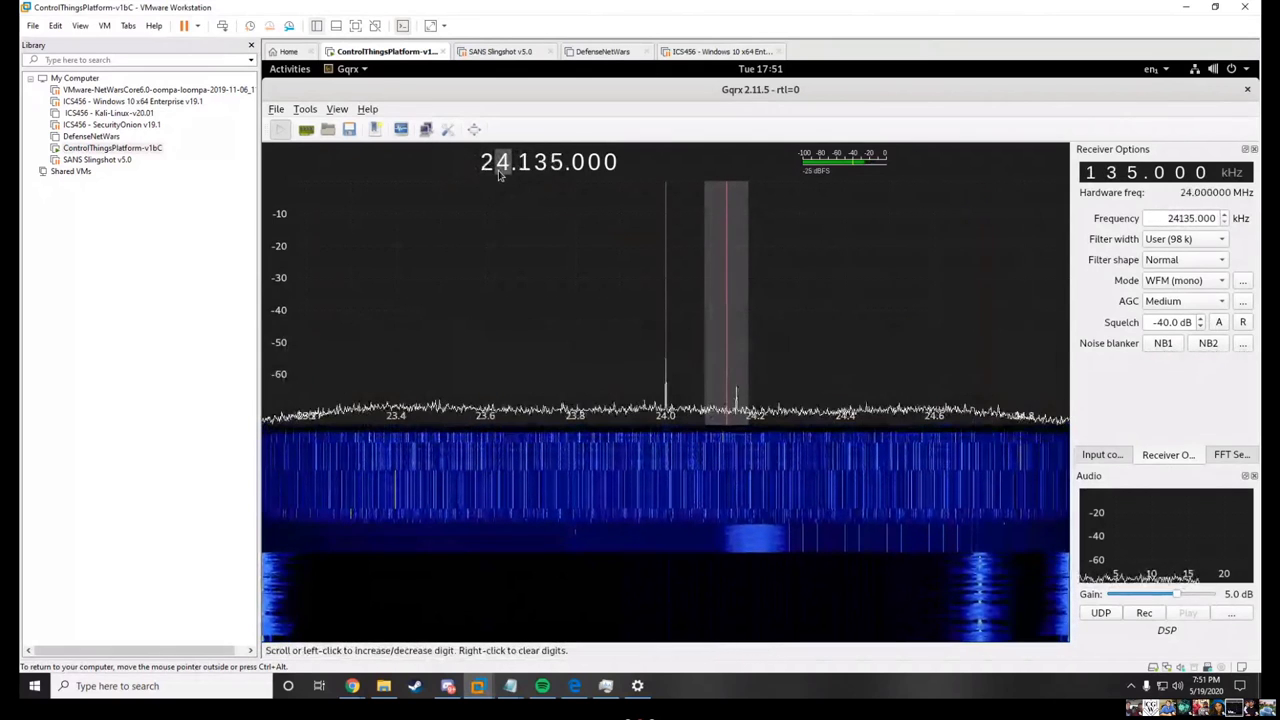
scroll(500, 172, "up", 5)
scroll(500, 172, "down", 2)
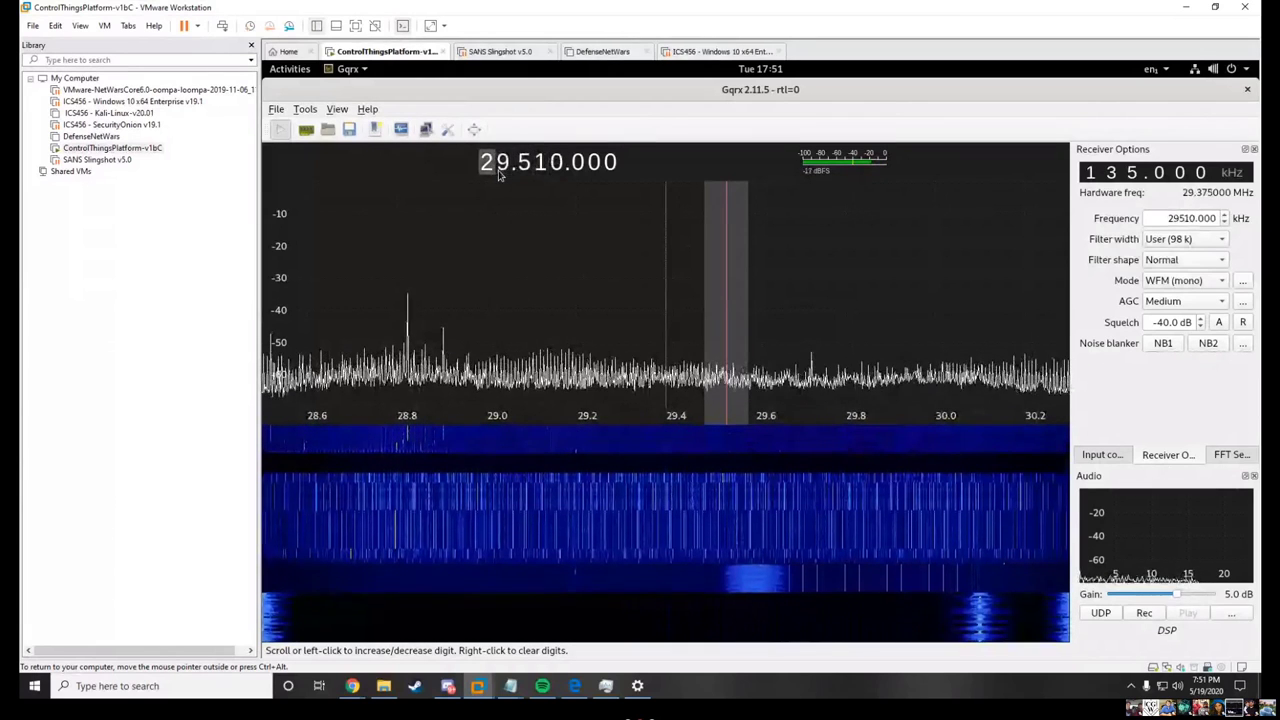
type("95")
type("50")
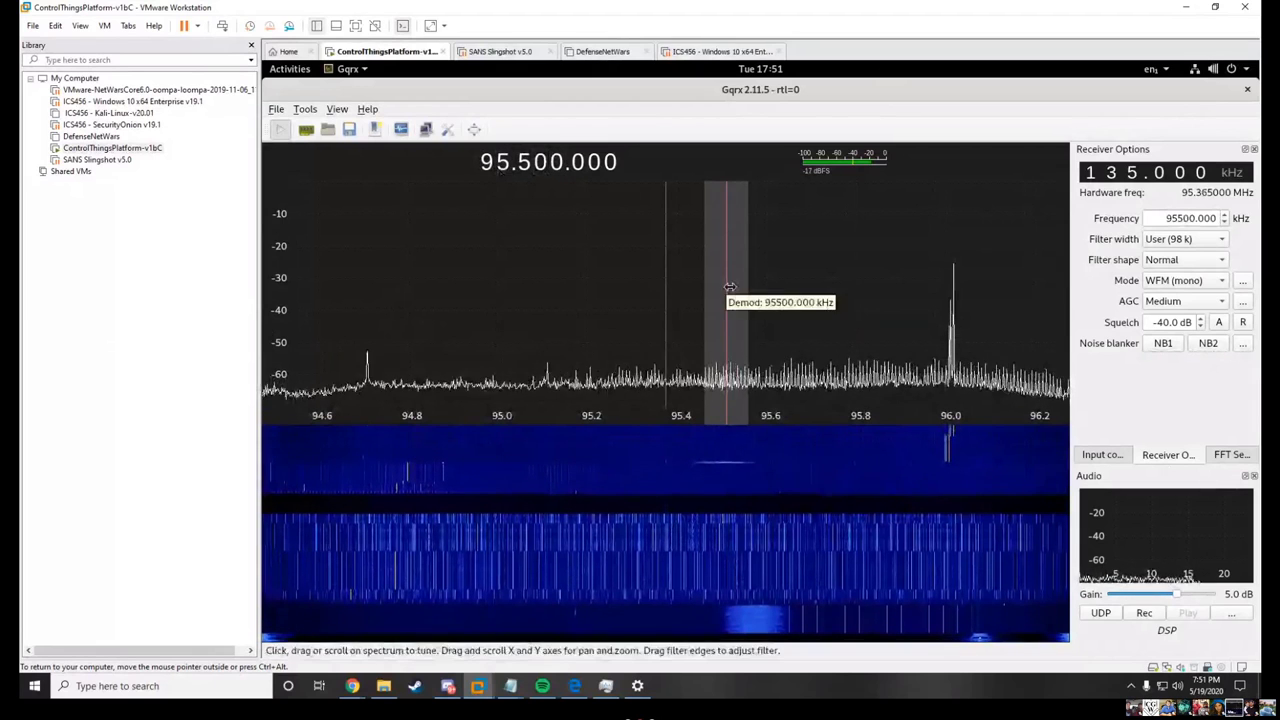
Tune upward in the Gqrx spectrum to 98.832 MHz, and centre the demodulator on the nearby signal hump at 99.498 MHz.
left_click(911, 325)
left_click(973, 325)
left_click(973, 325)
left_click(972, 324)
left_click_drag(700, 318, 503, 296)
left_click(881, 326)
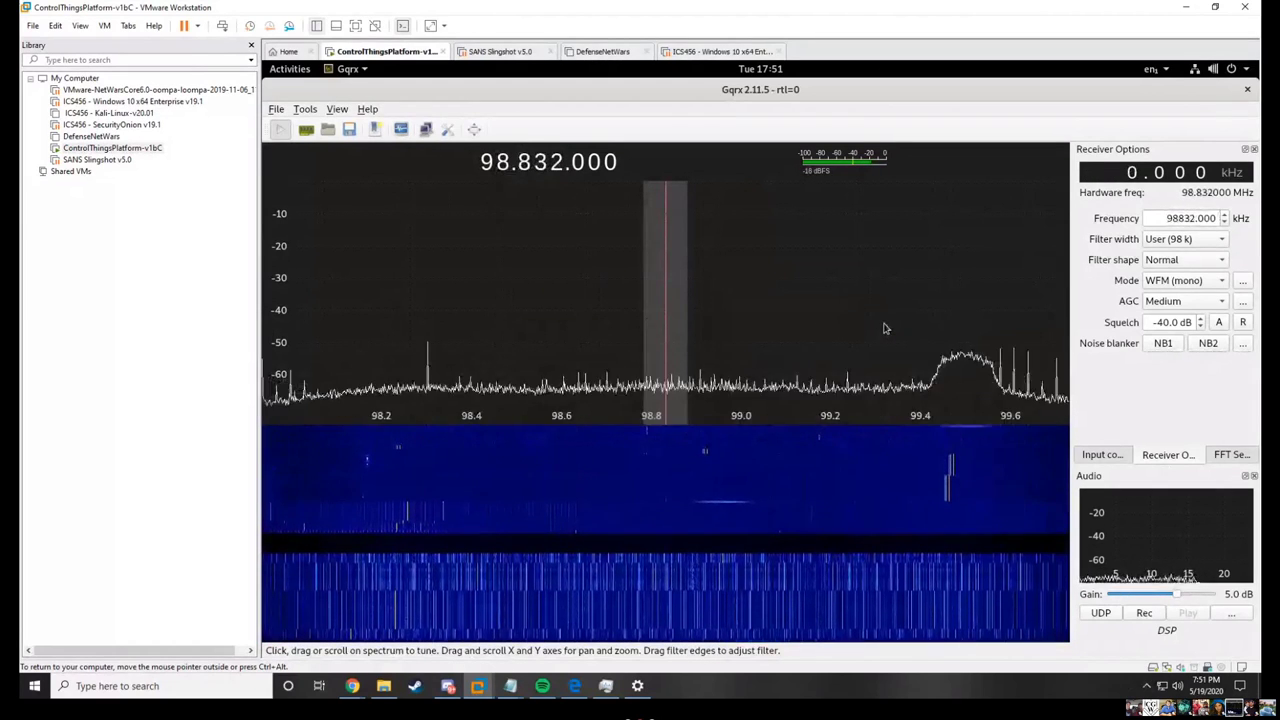
left_click(954, 340)
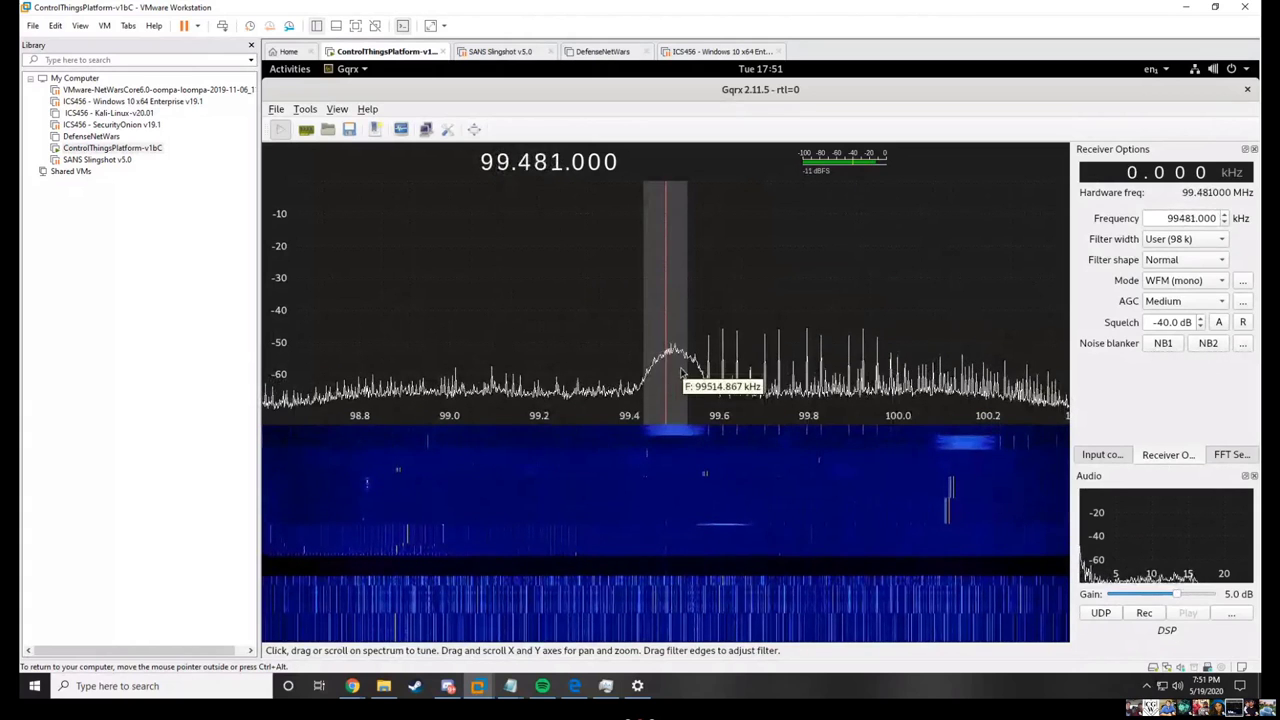
left_click_drag(667, 371, 676, 371)
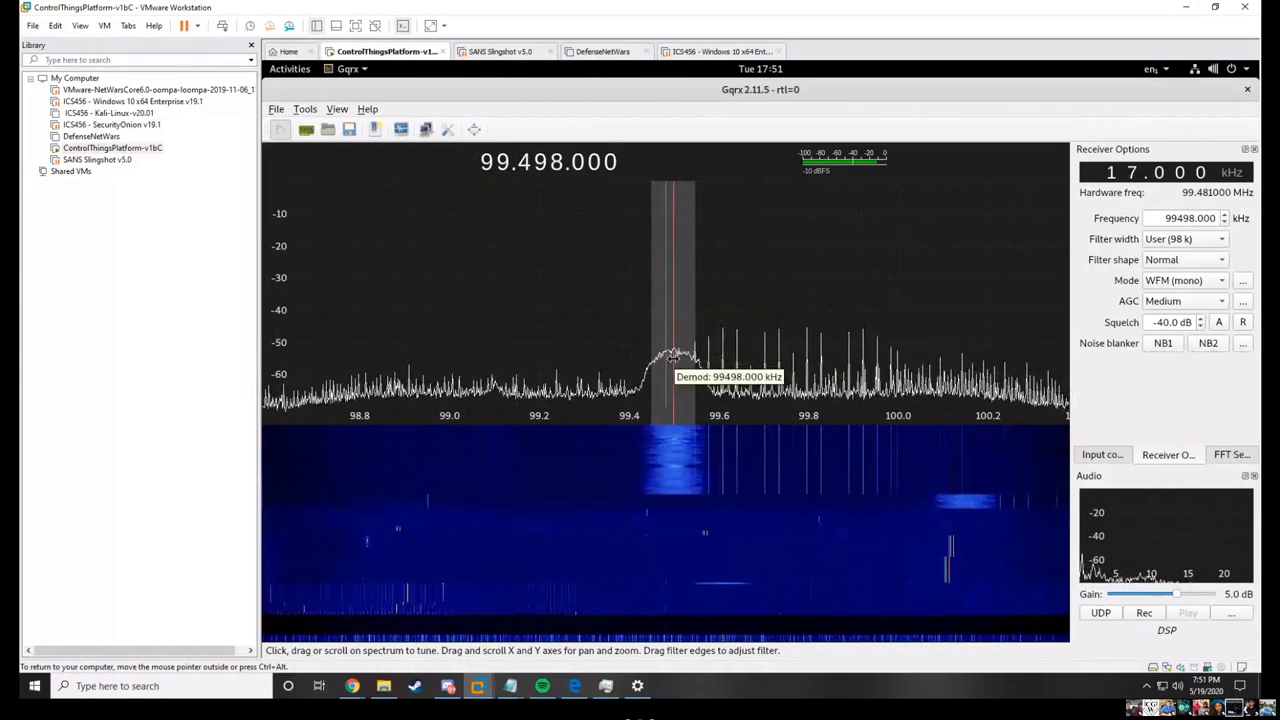
Move the reception higher from the spectrum, through 100.270 MHz and 100.902 MHz to 101.197 MHz.
left_click(1012, 360)
middle_click(1010, 350)
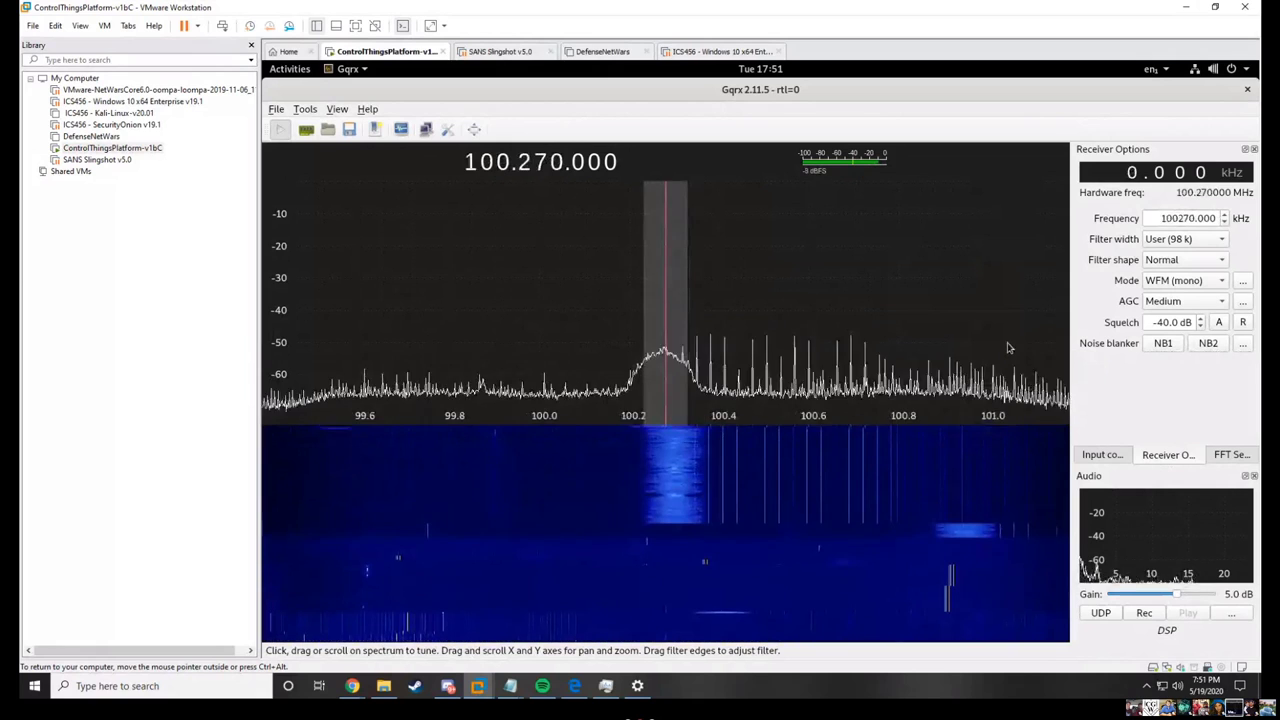
middle_click(950, 350)
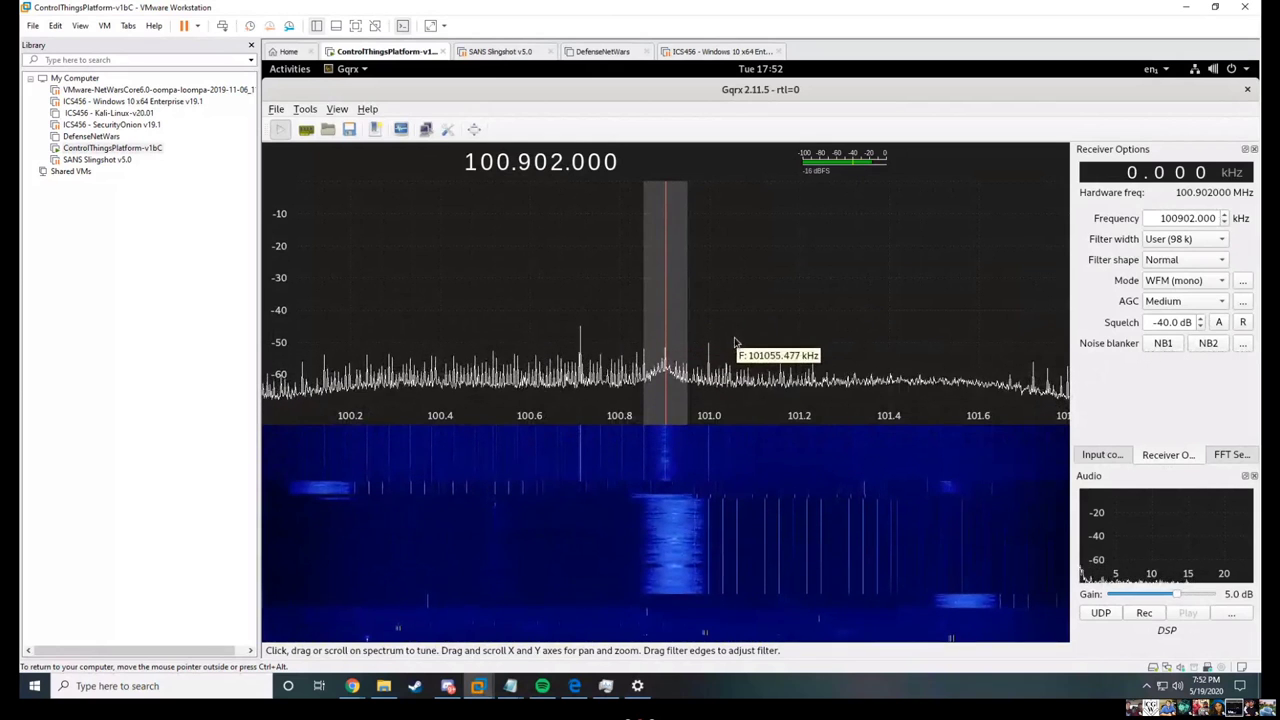
left_click(798, 353)
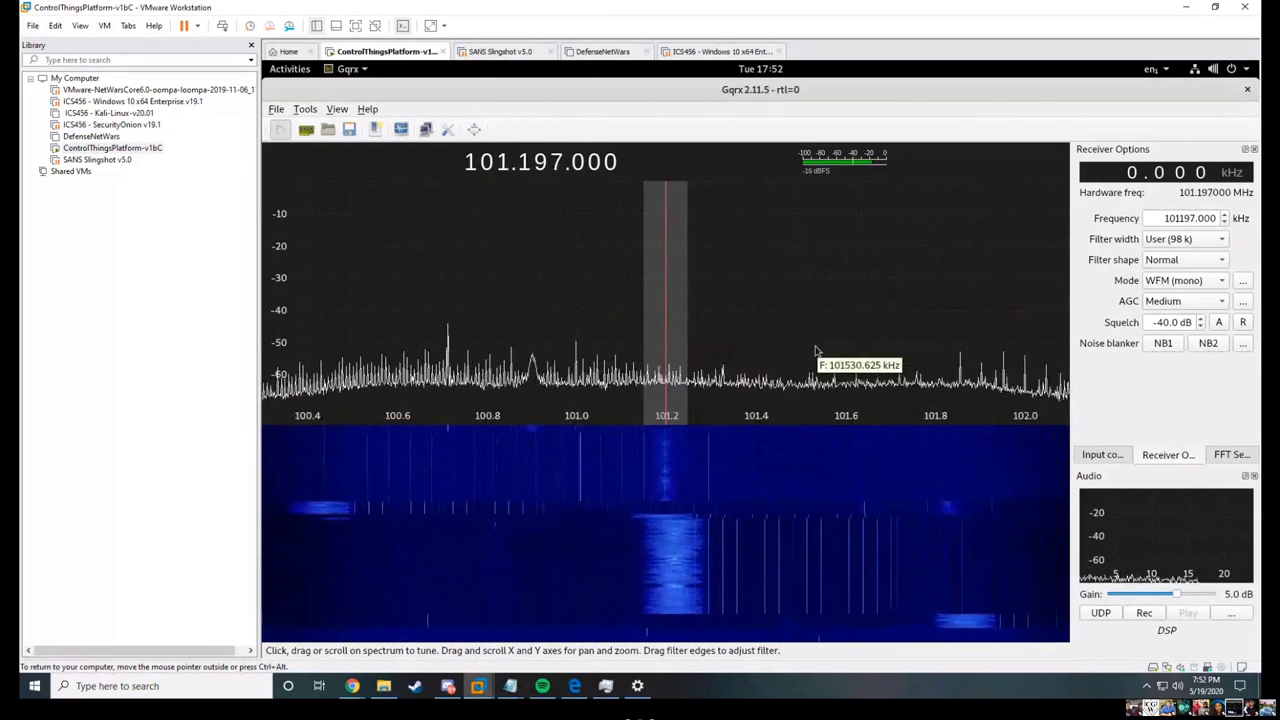
Keep tuning upward in the Gqrx spectrum from 101.197 MHz to the signal hump at 102.714 MHz.
left_click(819, 362)
left_click(700, 372)
left_click(776, 300)
left_click(790, 364)
left_click(939, 378)
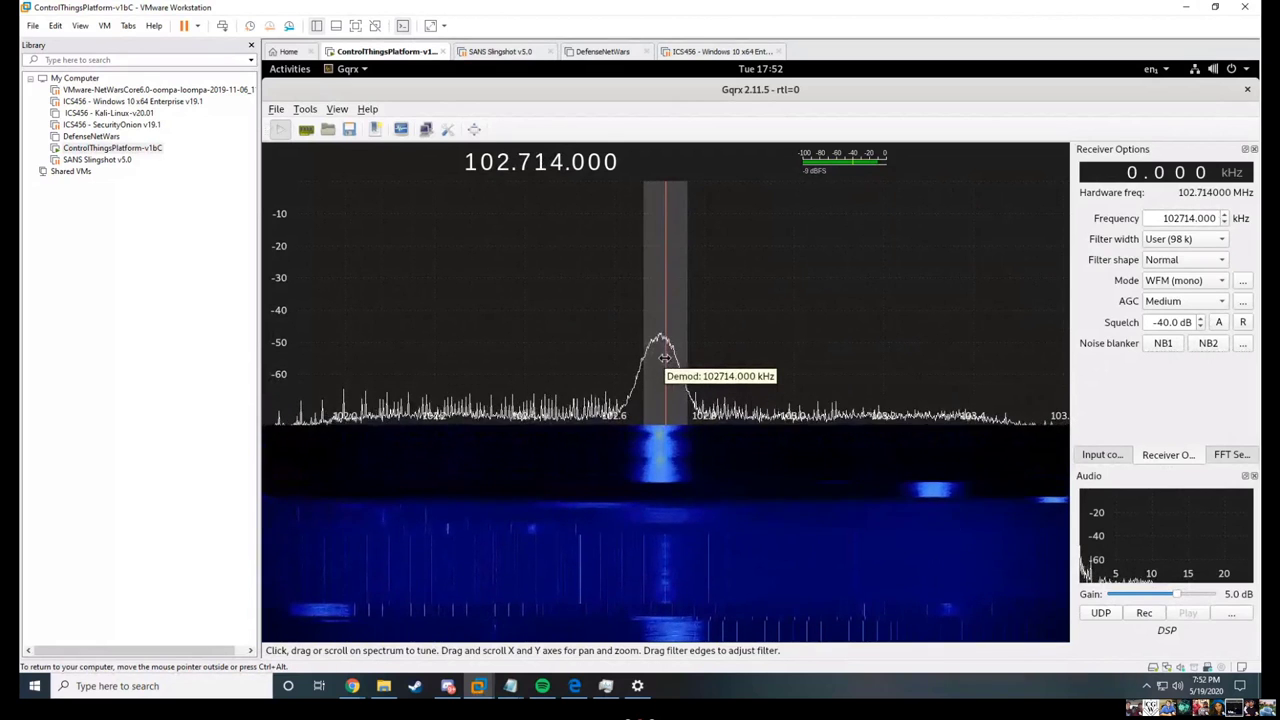
Tune on through 103.407 MHz to the next signal hump, centre the demodulator on it at 104.306 MHz, and stop the DSP processing.
left_click(800, 360)
left_click(843, 360)
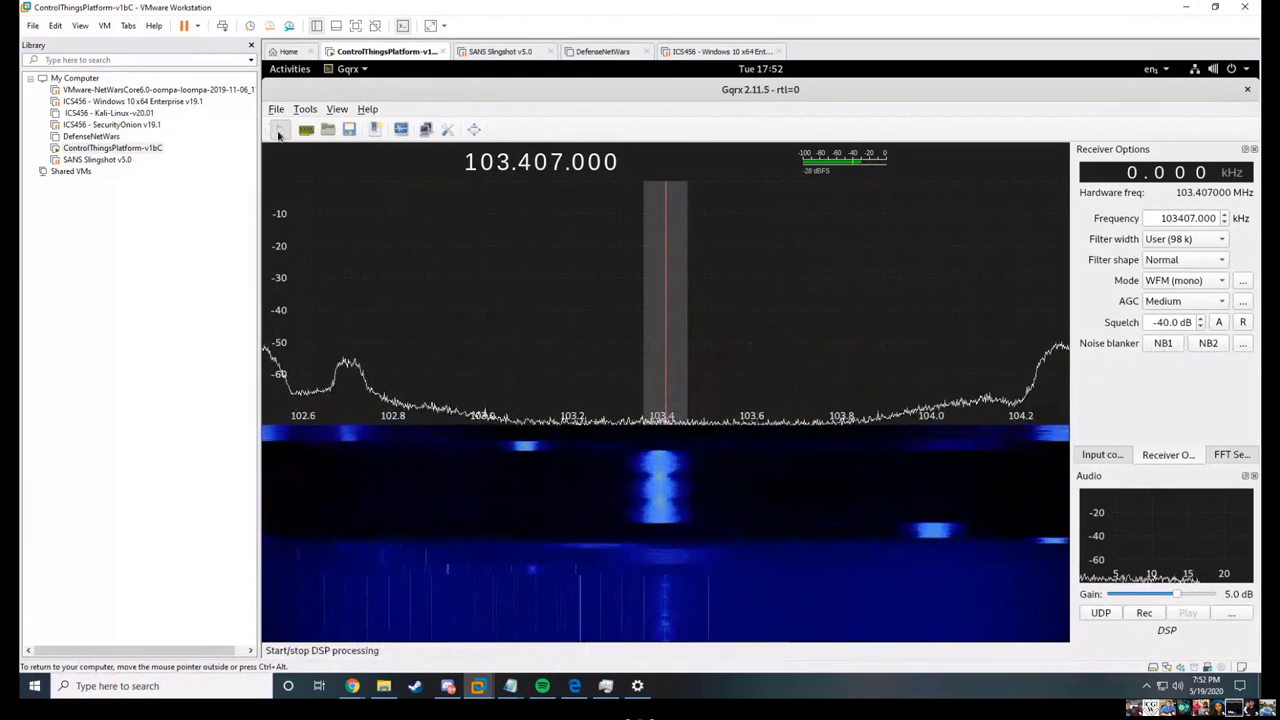
left_click(1058, 365)
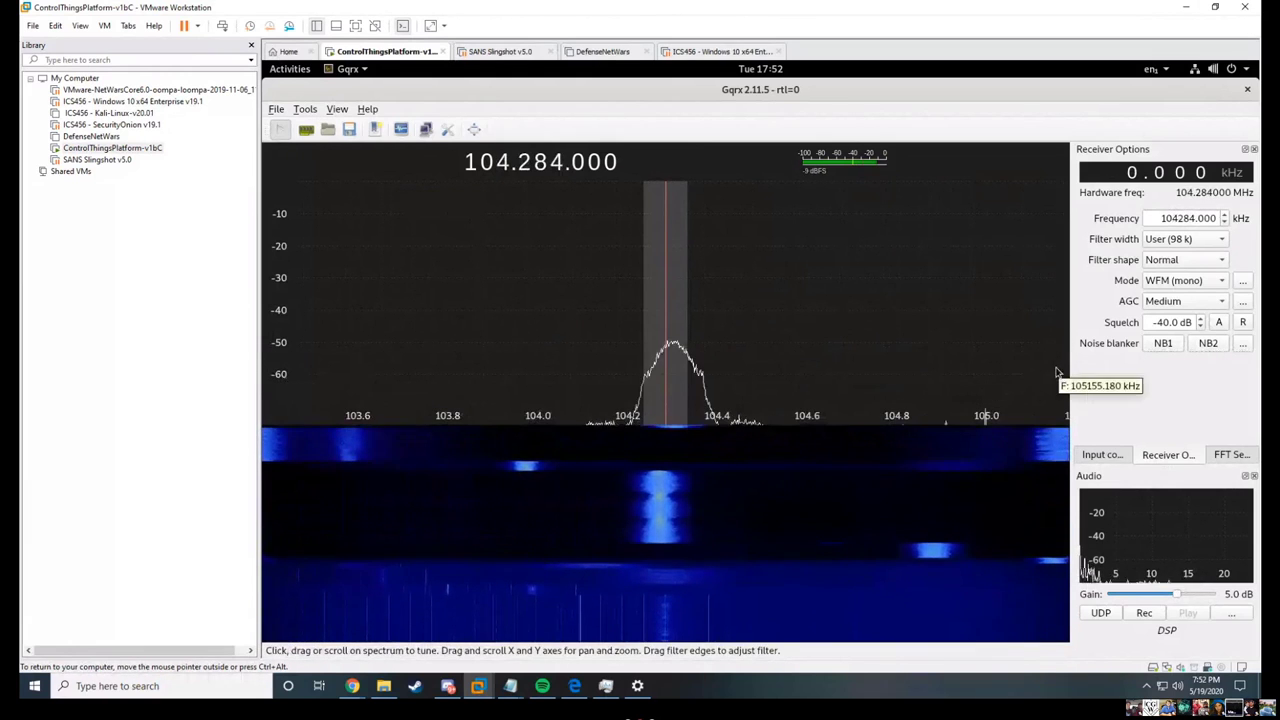
left_click(676, 357)
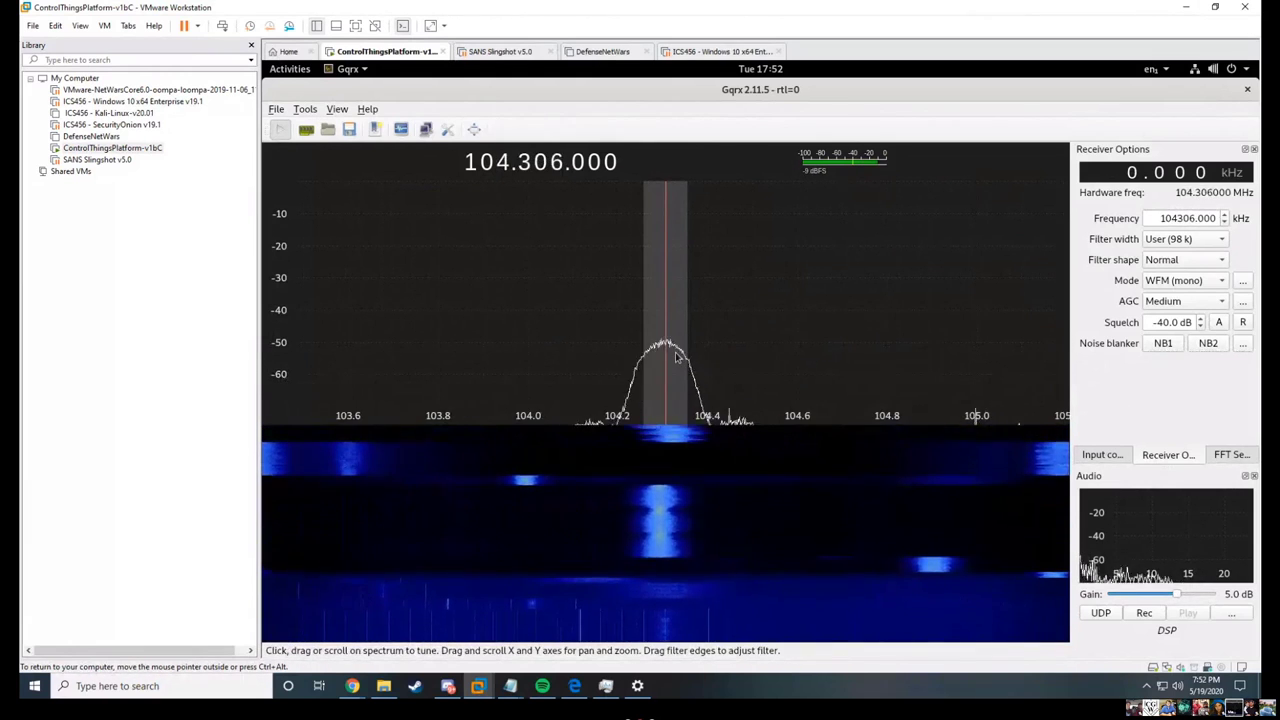
left_click(284, 133)
In the Windows Sound settings, set the output to Speakers (2- High Definition Audio Device) and the input to the 2- High Definition microphone, then minimise the window.
left_click(637, 686)
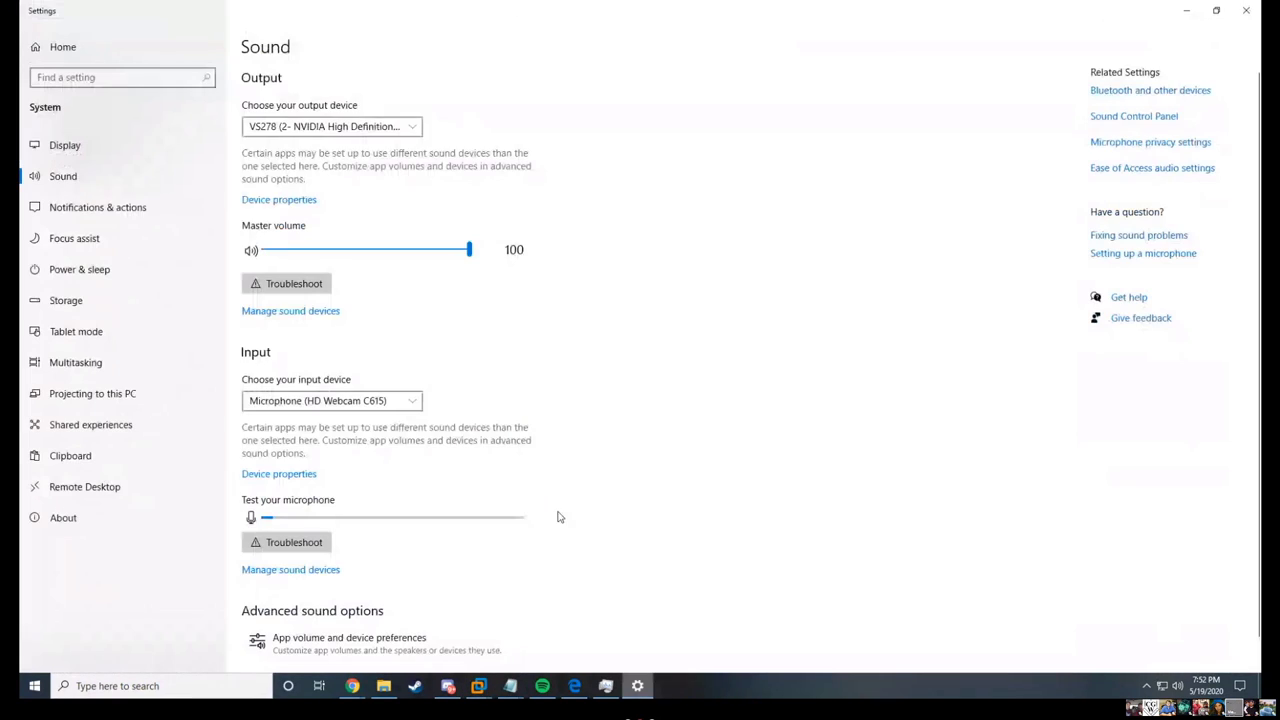
left_click(330, 126)
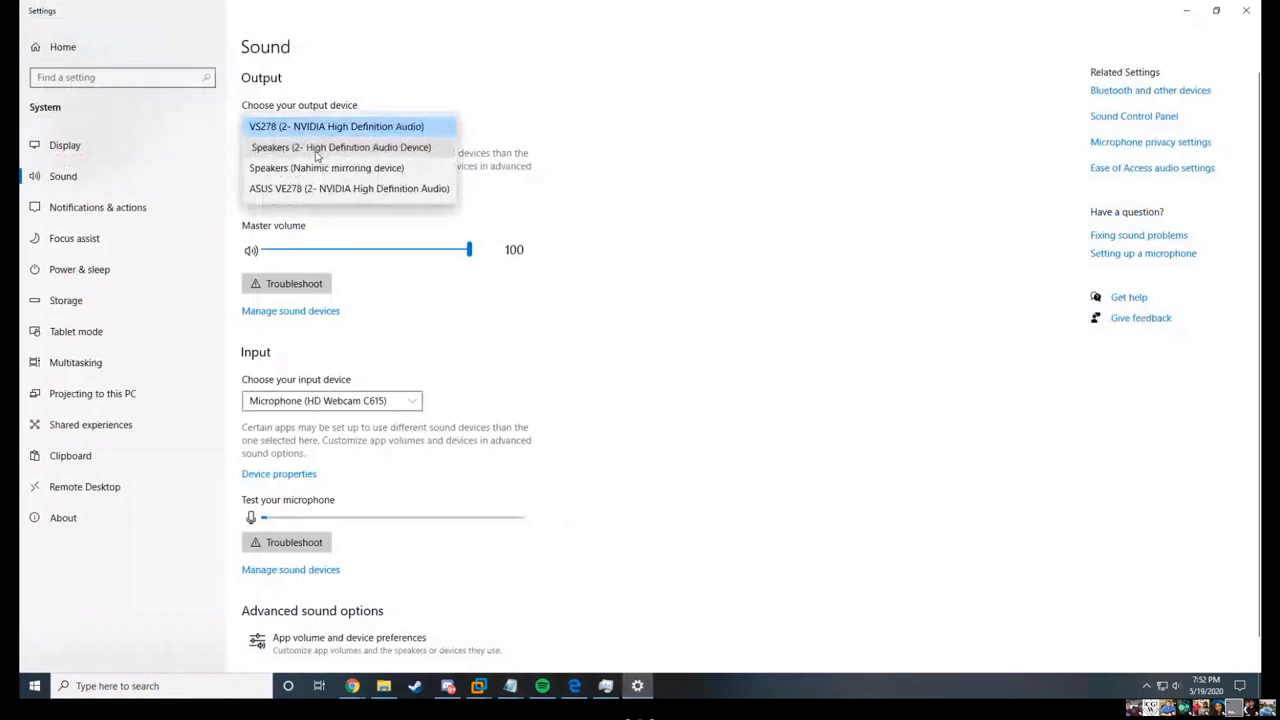
left_click(317, 147)
left_click(331, 400)
left_click(325, 378)
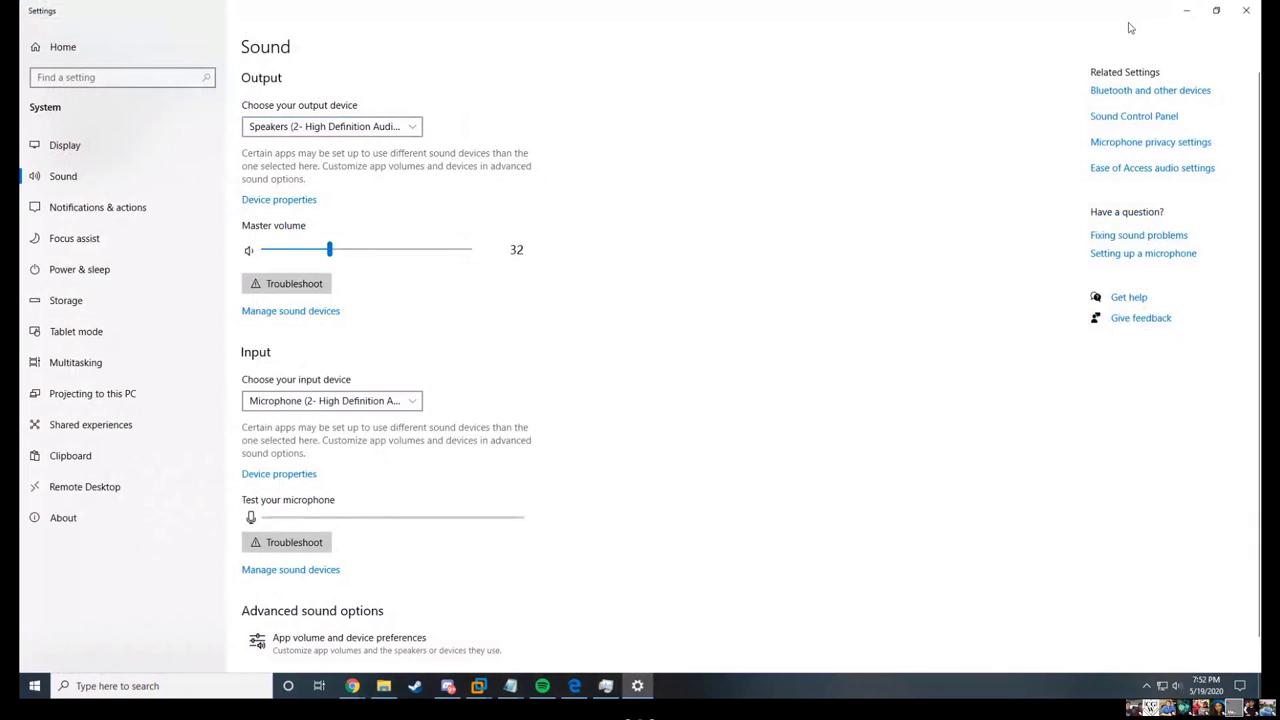
left_click(1186, 10)
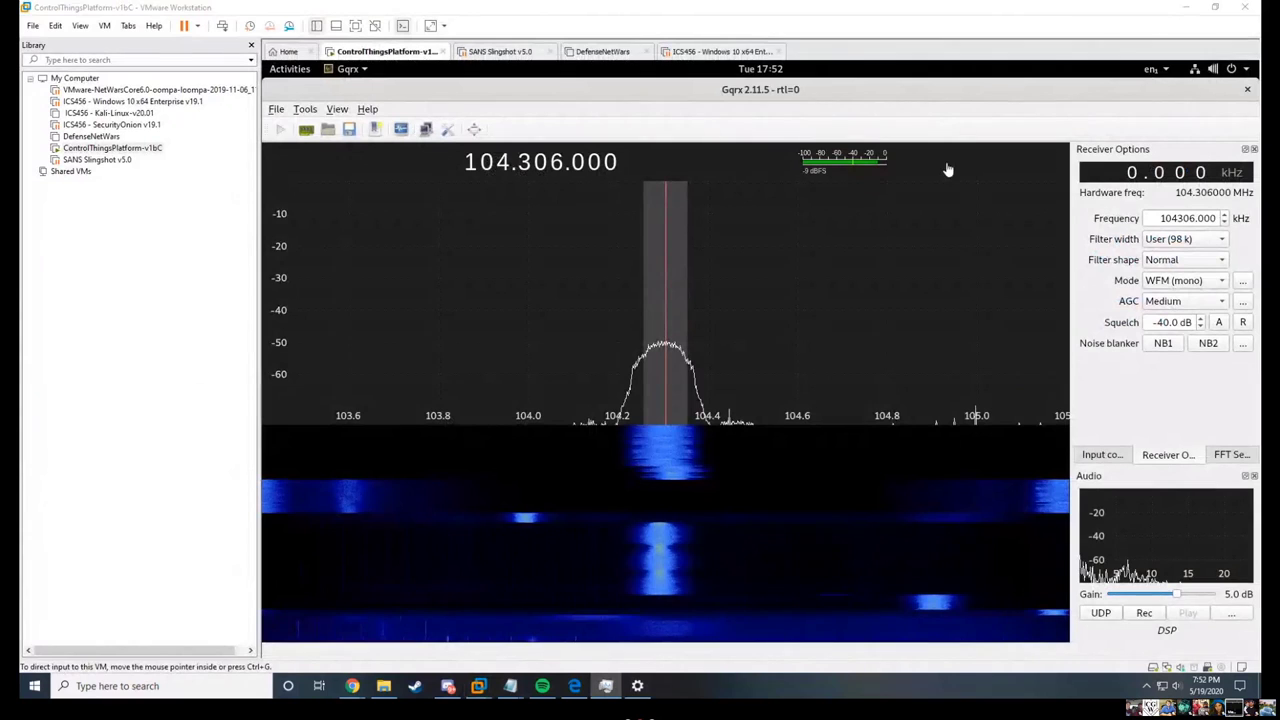
Show the ControlThingsPlatform virtual machine in full screen and close Gqrx.
left_click(907, 118)
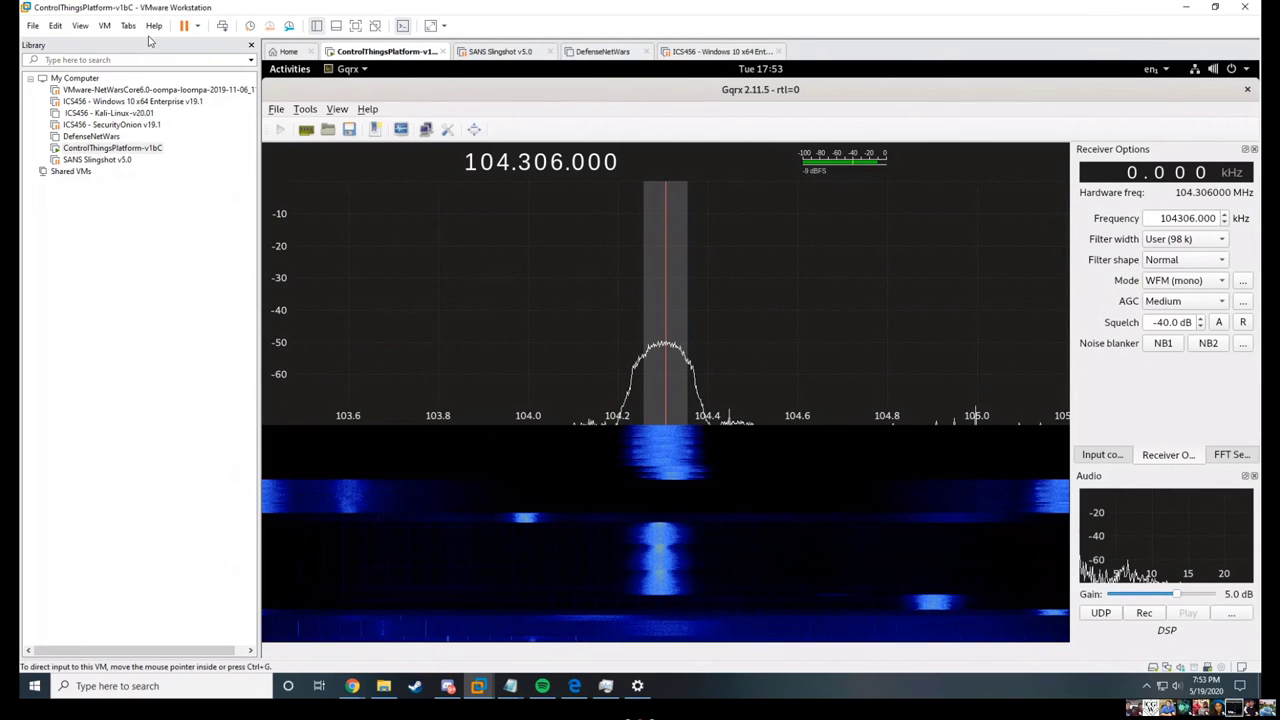
left_click(355, 26)
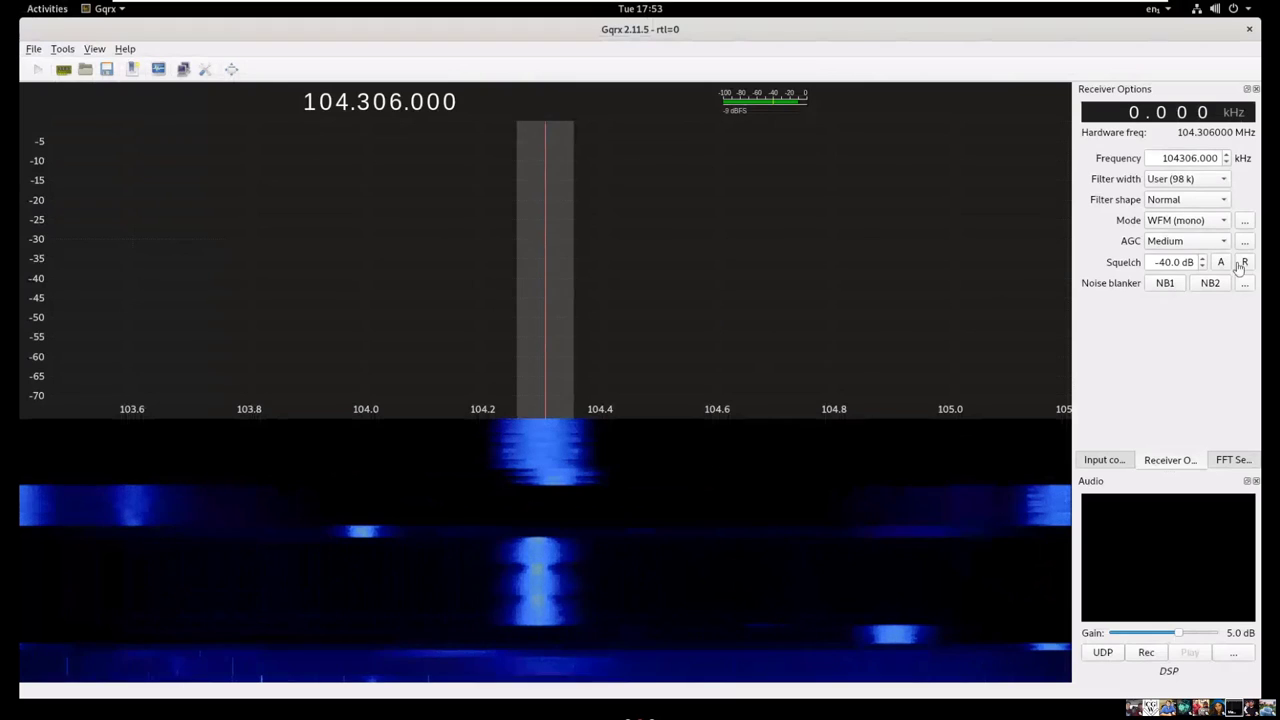
left_click(1250, 33)
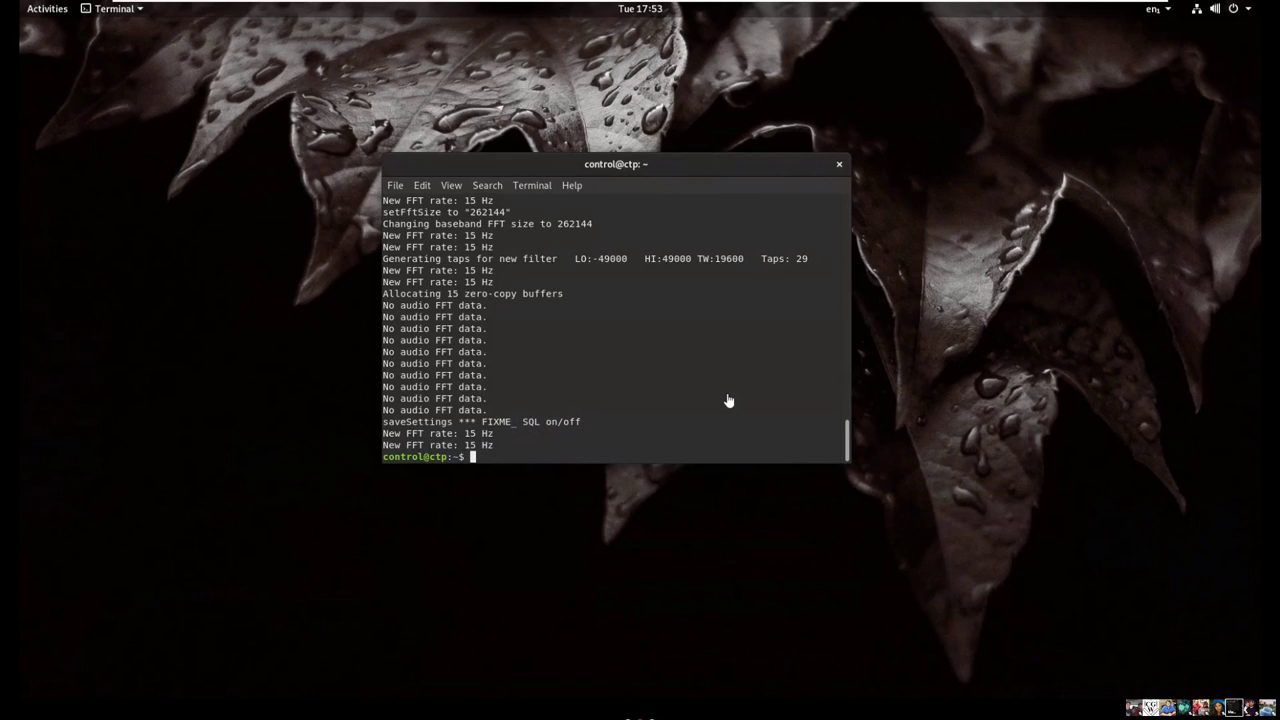
Move up in the terminal from the home folder to the filesystem root, listing the contents at each level.
type("cd ..")
key("Return")
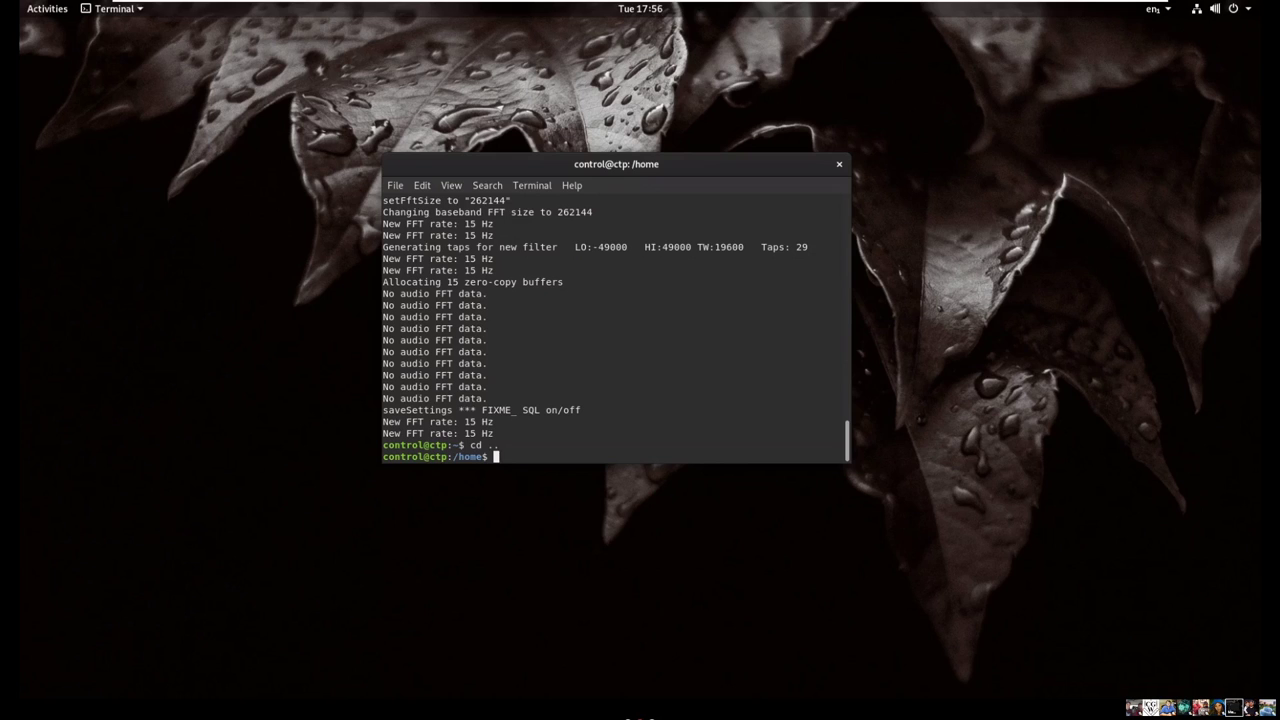
type("ls")
key("Return")
type("cd co")
key("Tab")
key("BackSpace")
key("BackSpace")
key("BackSpace")
key("BackSpace")
key("BackSpace")
key("BackSpace")
key("BackSpace")
key("BackSpace")
type("..")
key("Return")
type("ls")
key("Return")
Go back down through the home directory into the control folder, listing home on the way.
type("cd hoemn")
key("Return")
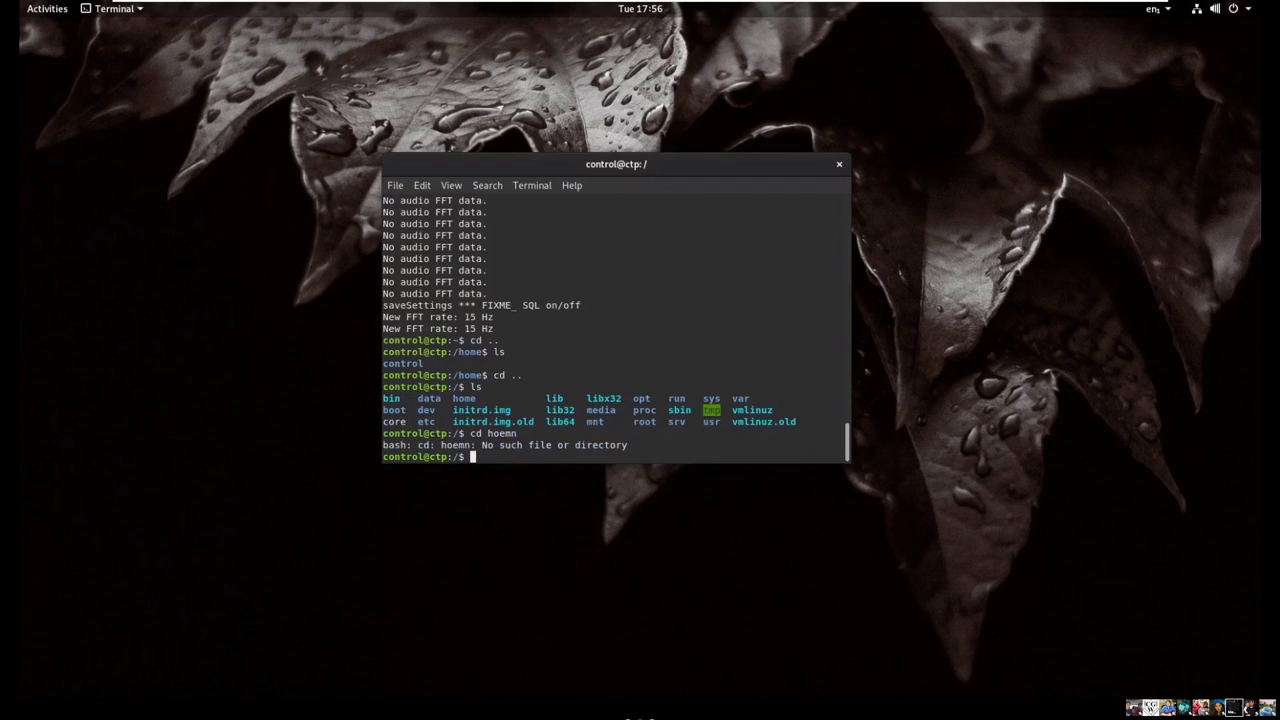
type("cd home")
key("Return")
type("ls")
key("Return")
type("cd control/")
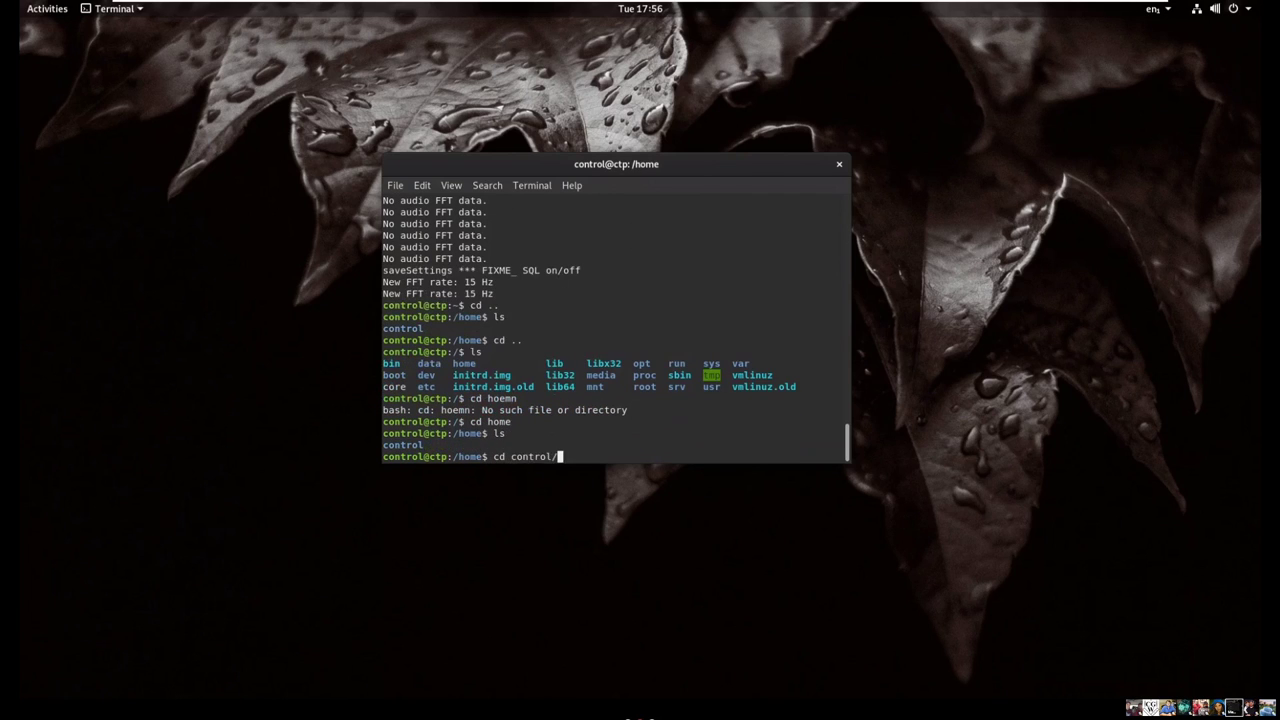
key("Return")
List the control folder, enter its RadioFrequencies subfolder and list the contents there.
type("ls")
key("Return")
type("cd radio")
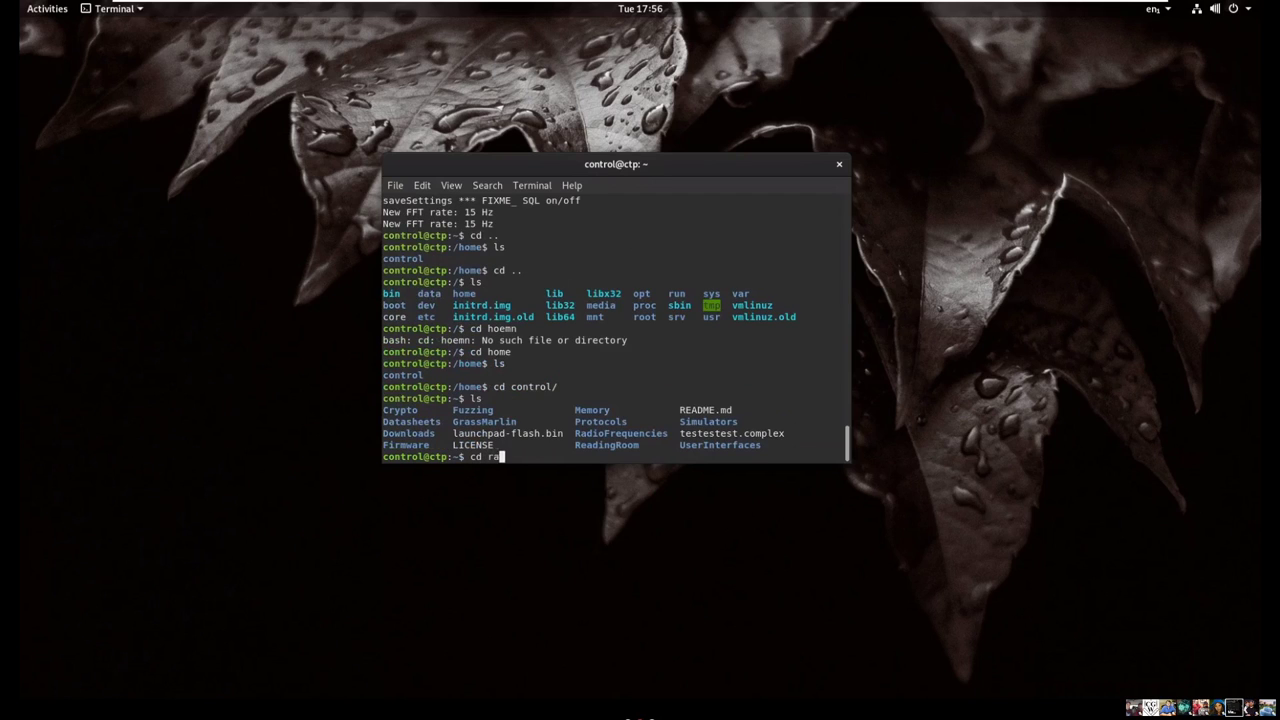
key("BackSpace")
key("BackSpace")
key("BackSpace")
key("BackSpace")
key("BackSpace")
type("Ra")
key("Tab")
key("Return")
type("ls")
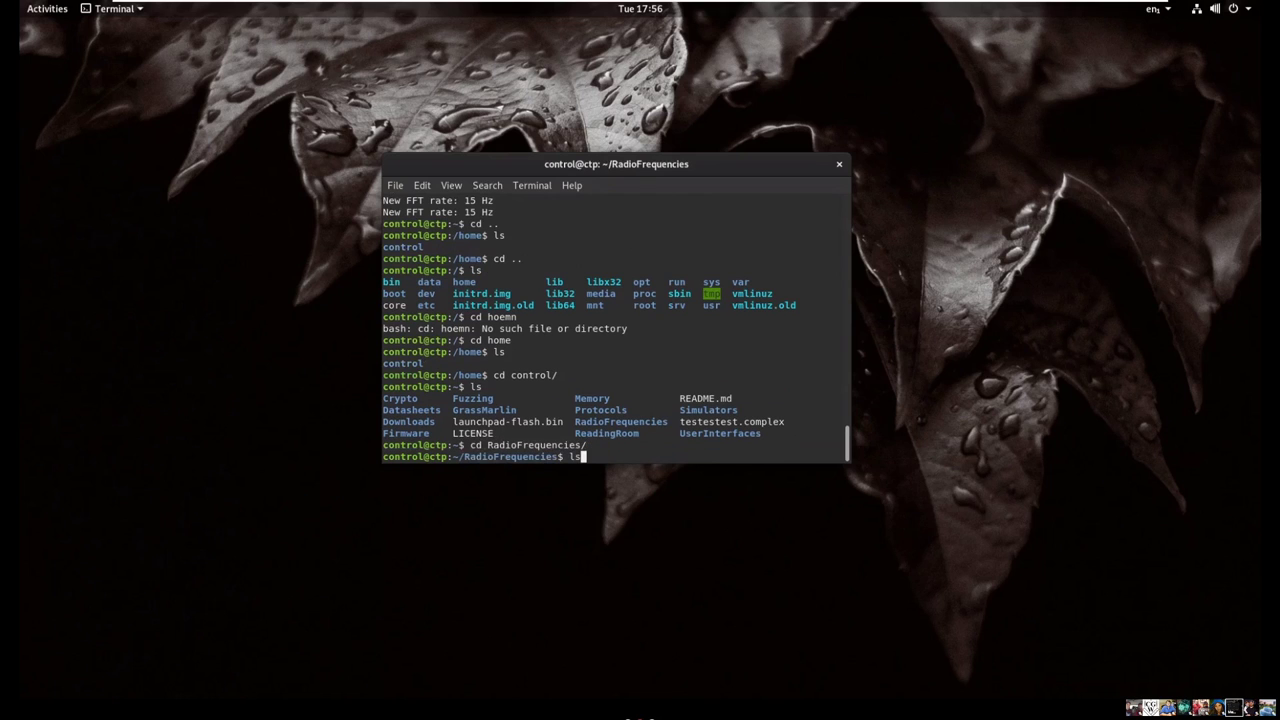
key("Return")
Enter the Basic-Modulation folder and list its files.
type("cd ")
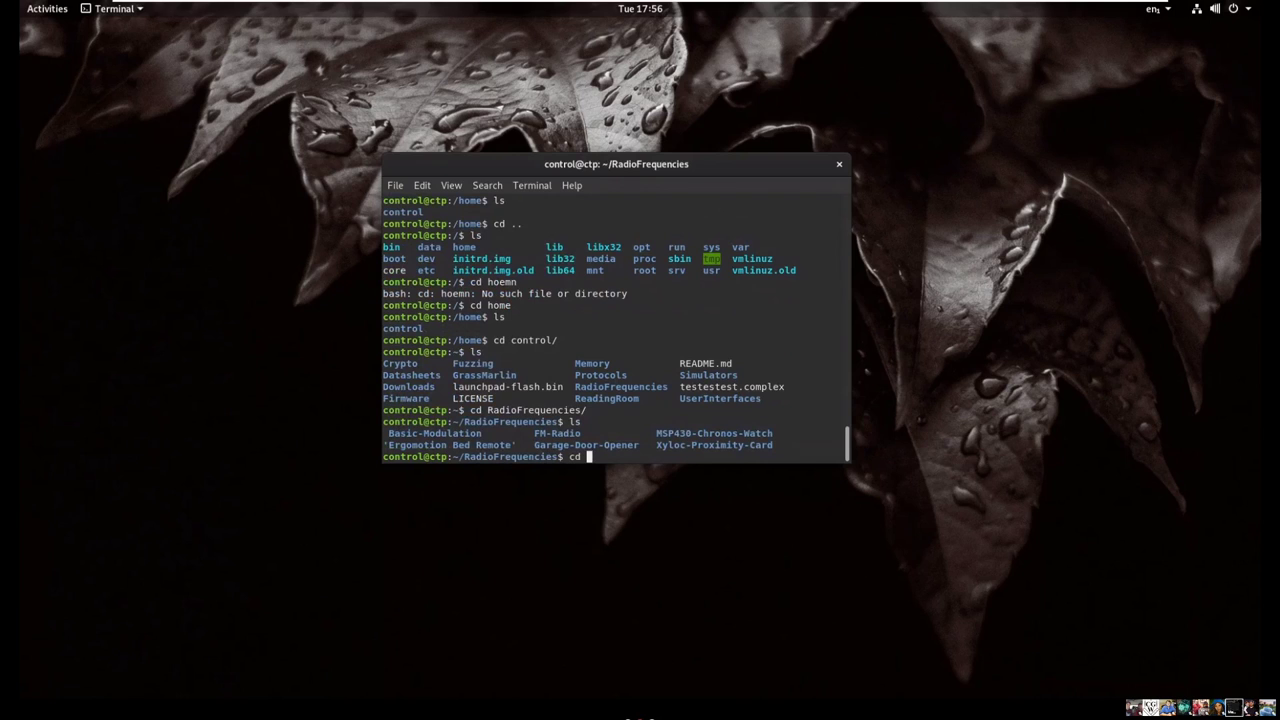
type("Bas")
key("Tab")
key("Return")
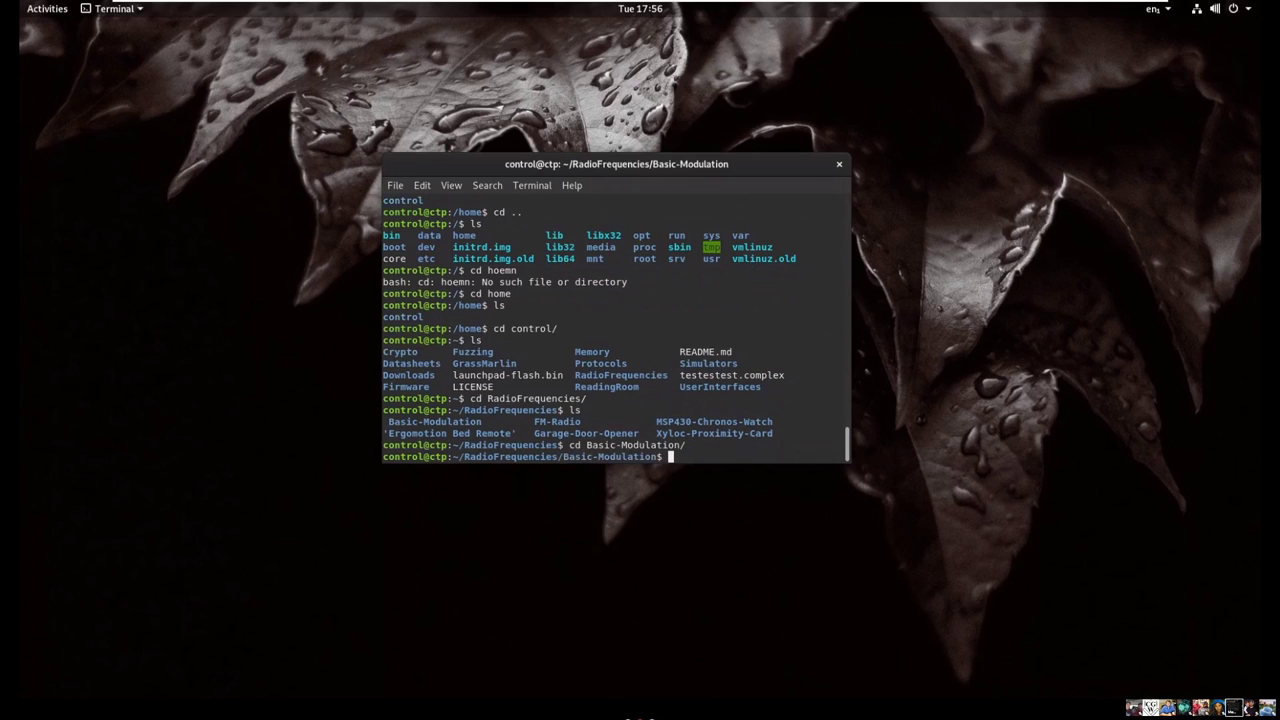
type("ls")
key("Return")
Start Universal Radio Hacker with the urh command from the Basic-Modulation folder.
type("RT")
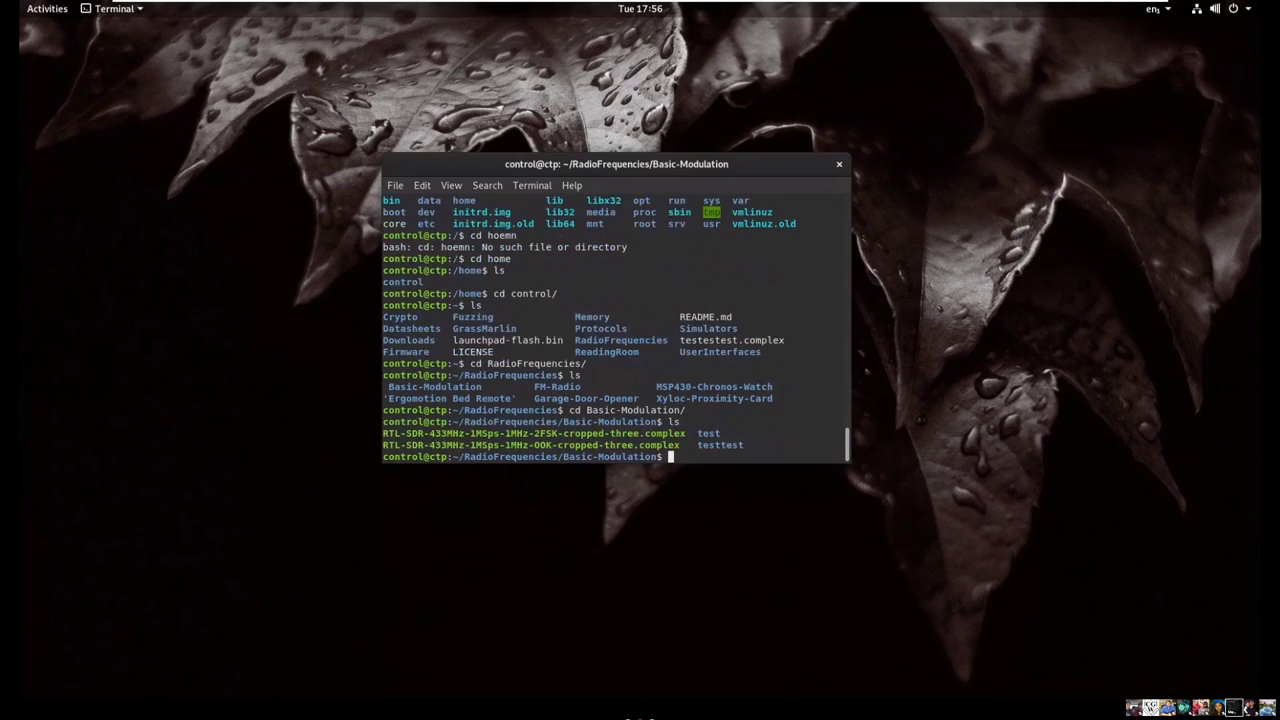
type("L")
key("BackSpace")
key("BackSpace")
key("BackSpace")
type("urh")
key("Return")
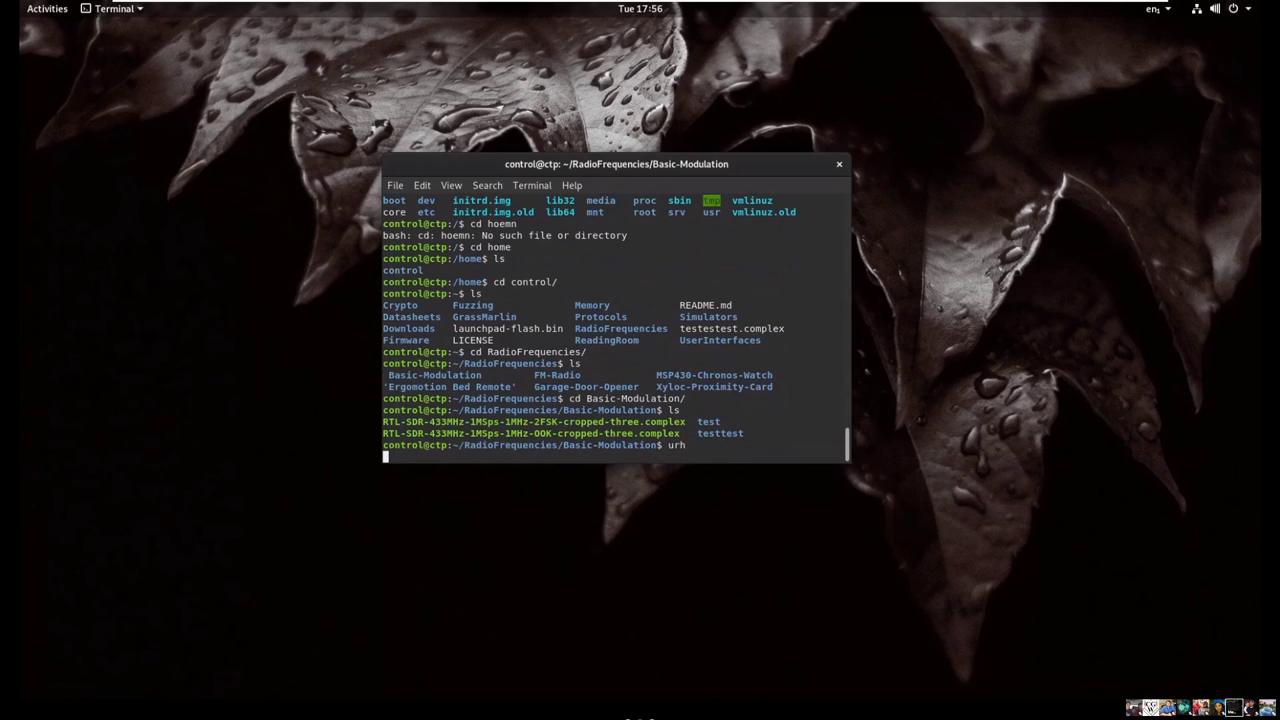
Browse for a folder to open as far as RadioFrequencies/Basic-Modulation, cancel the dialog and close Universal Radio Hacker.
left_click(60, 48)
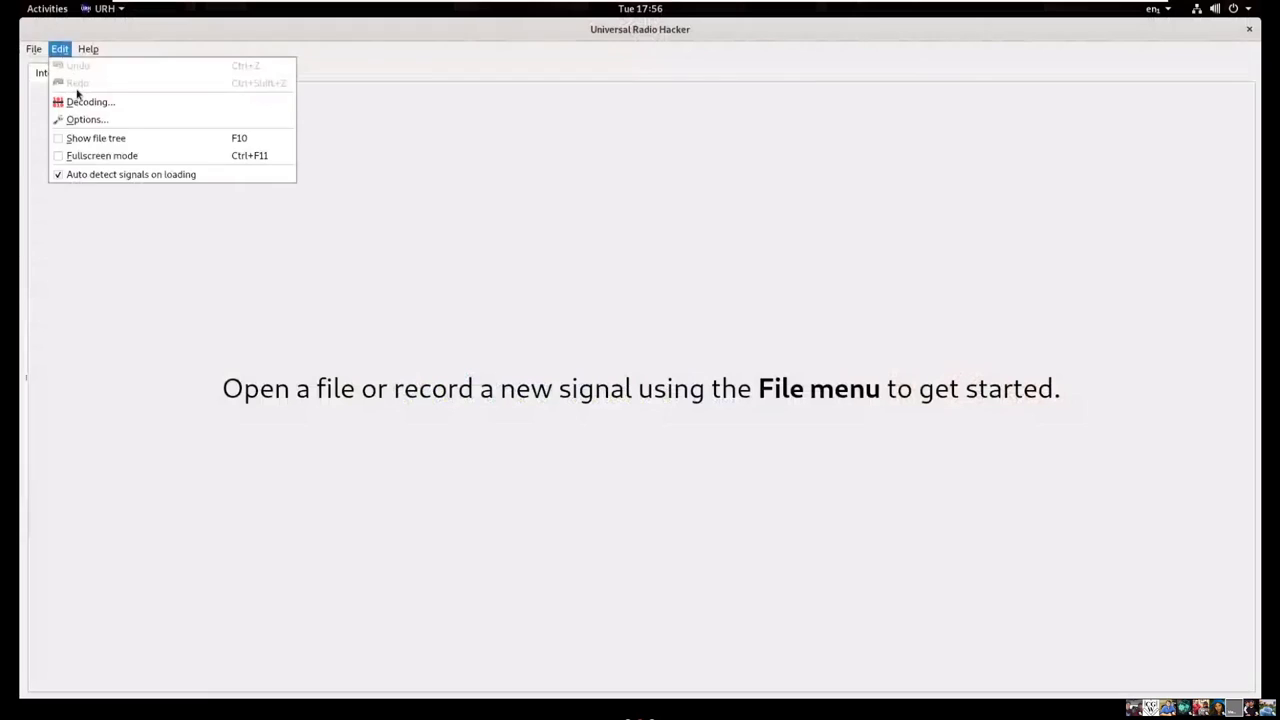
mouse_move(33, 48)
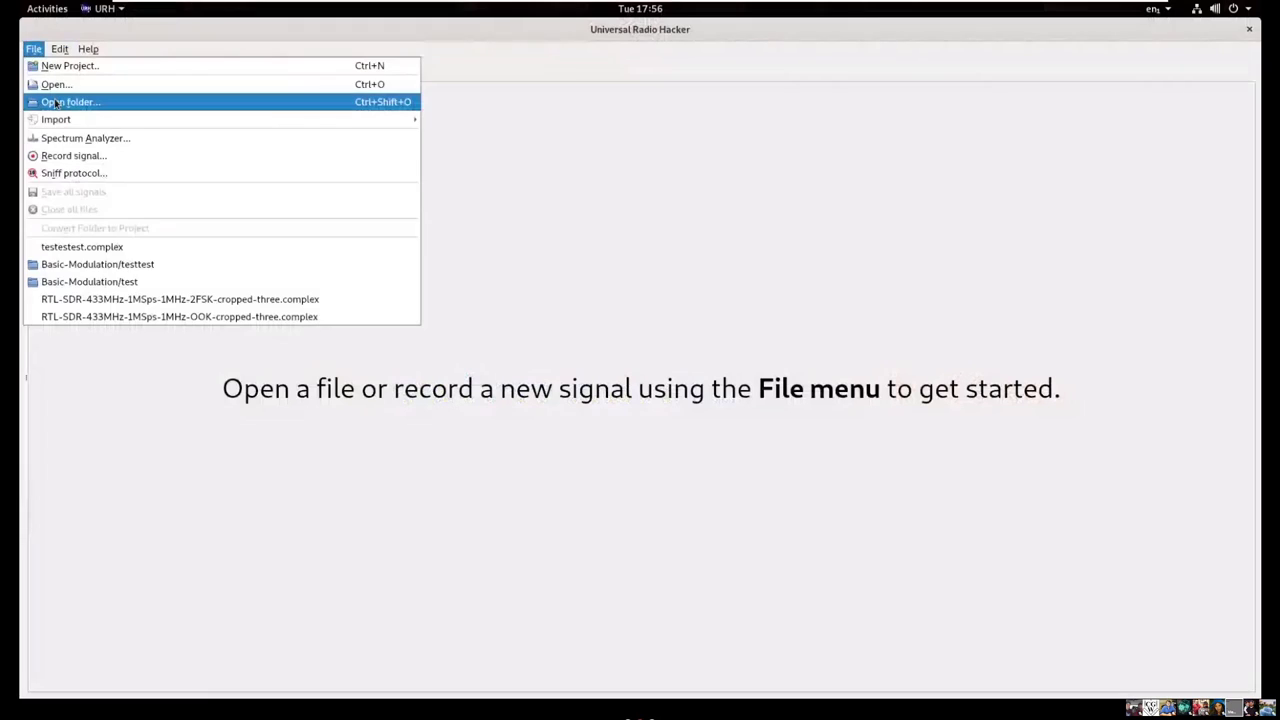
left_click(55, 101)
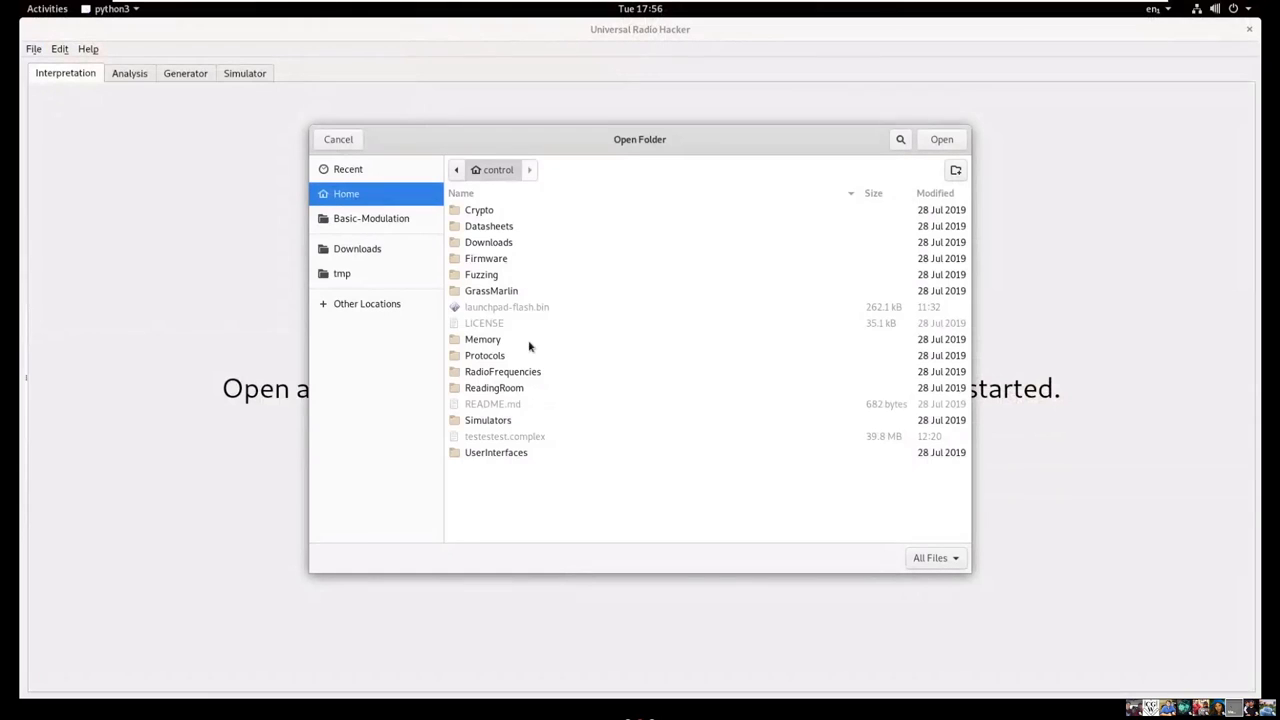
double_click(511, 371)
double_click(518, 211)
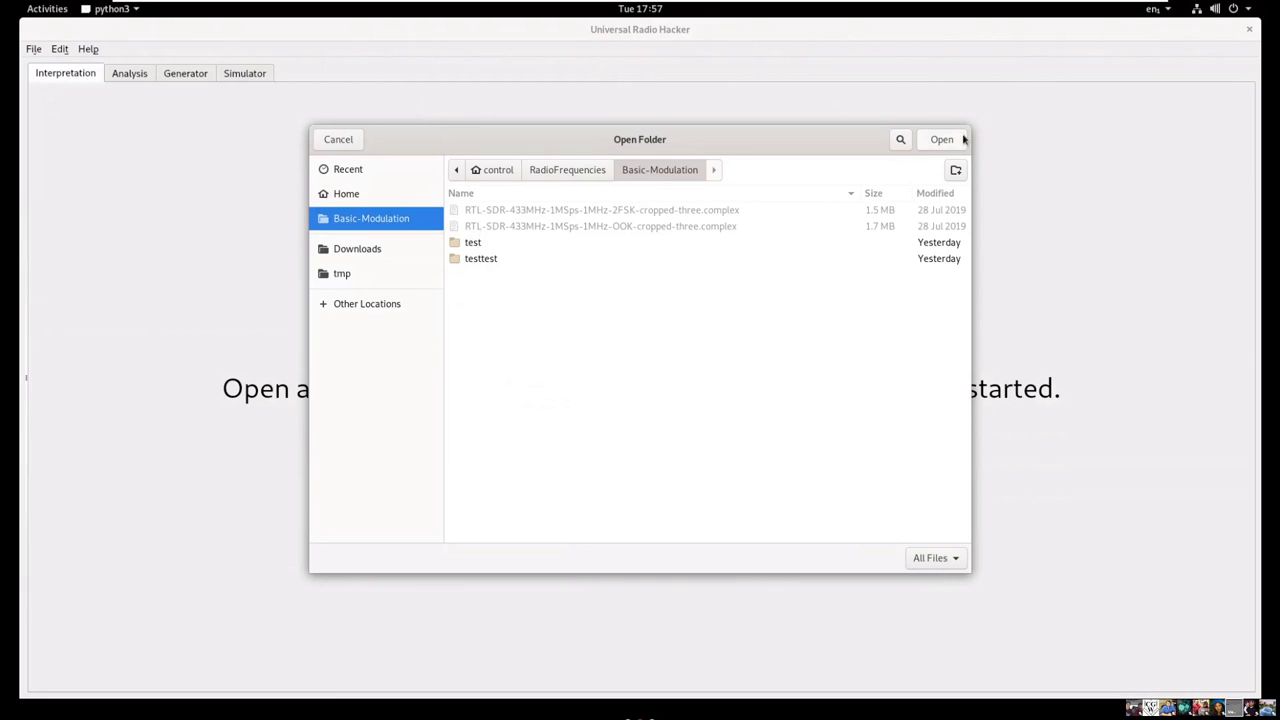
left_click(352, 142)
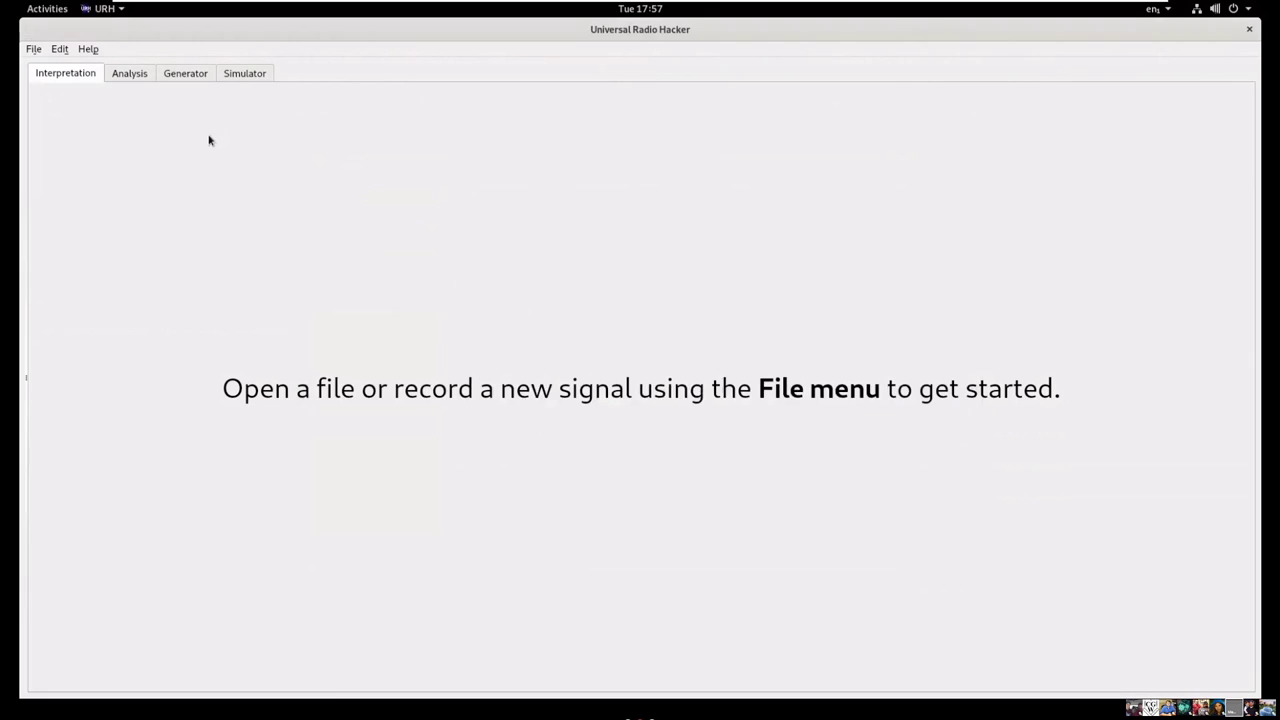
left_click(1249, 31)
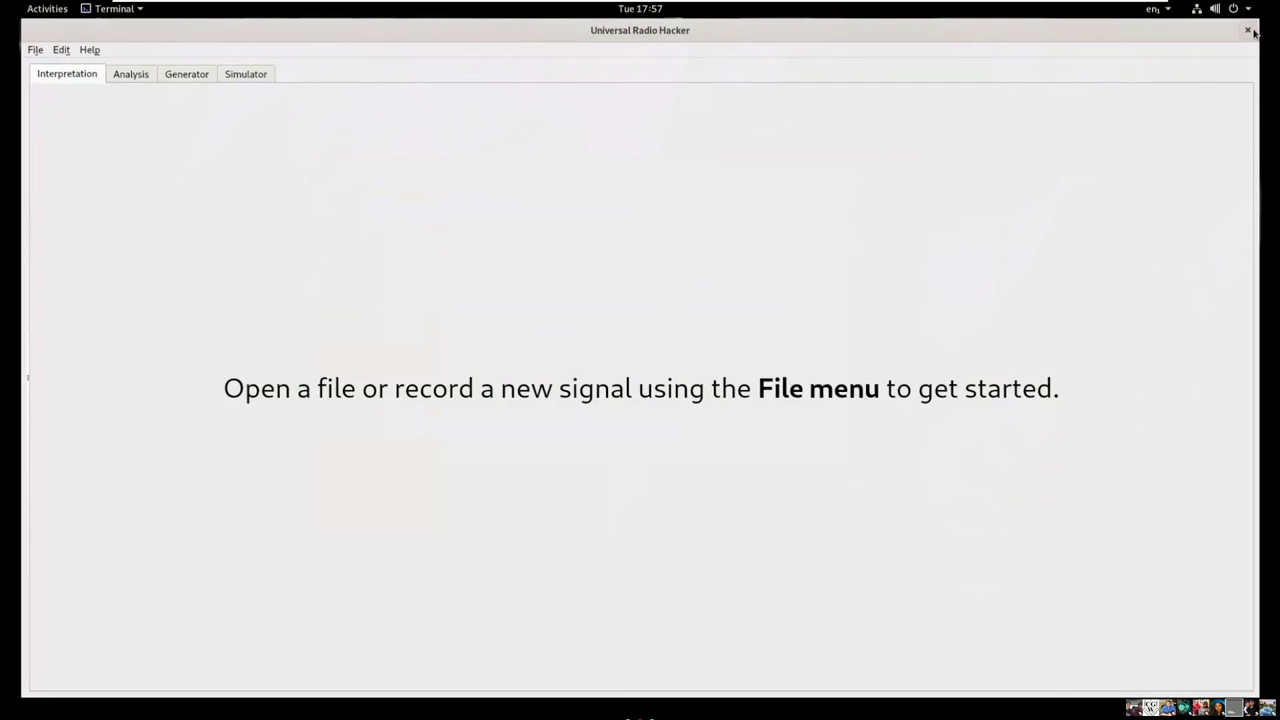
type("RTL")
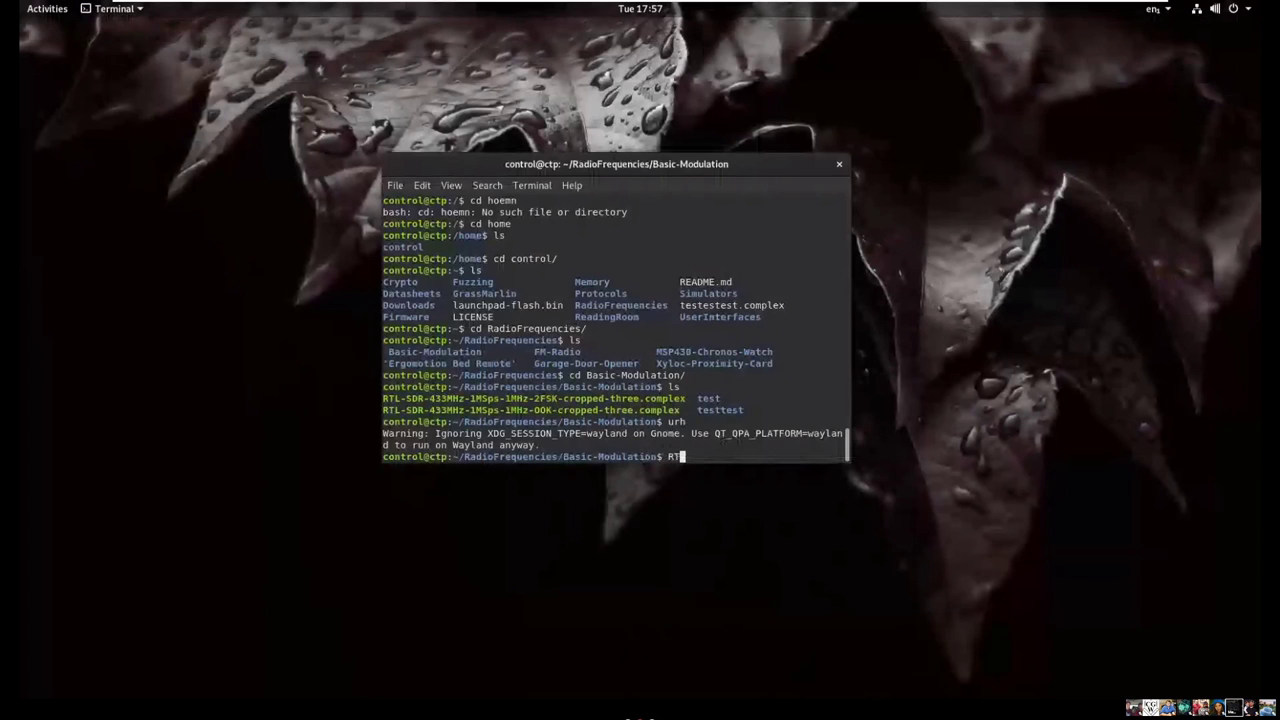
type("-SDR-$#")
key("BackSpace")
key("BackSpace")
type("433MHz")
key("BackSpace")
key("BackSpace")
key("BackSpace")
key("BackSpace")
key("BackSpace")
key("BackSpace")
key("BackSpace")
key("BackSpace")
key("BackSpace")
key("BackSpace")
key("BackSpace")
key("BackSpace")
key("BackSpace")
key("BackSpace")
type("urh")
key("BackSpace")
key("BackSpace")
key("BackSpace")
Launch Gqrx with the gqrx command and close its window again.
type("gr")
key("BackSpace")
type("qrx")
key("Return")
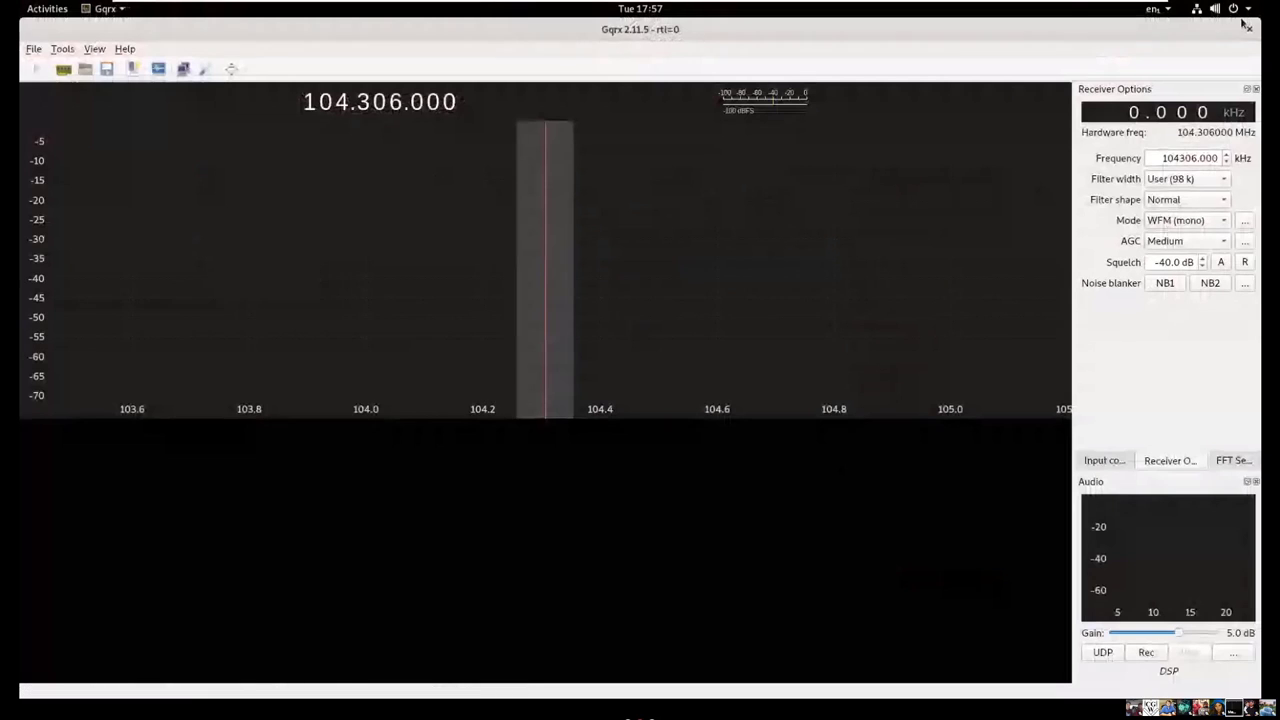
left_click(1248, 27)
Replace the gqrx command in the terminal with urh and run it to start Universal Radio Hacker.
type("gqrx")
key("BackSpace")
key("BackSpace")
key("BackSpace")
key("BackSpace")
type("urh")
key("Return")
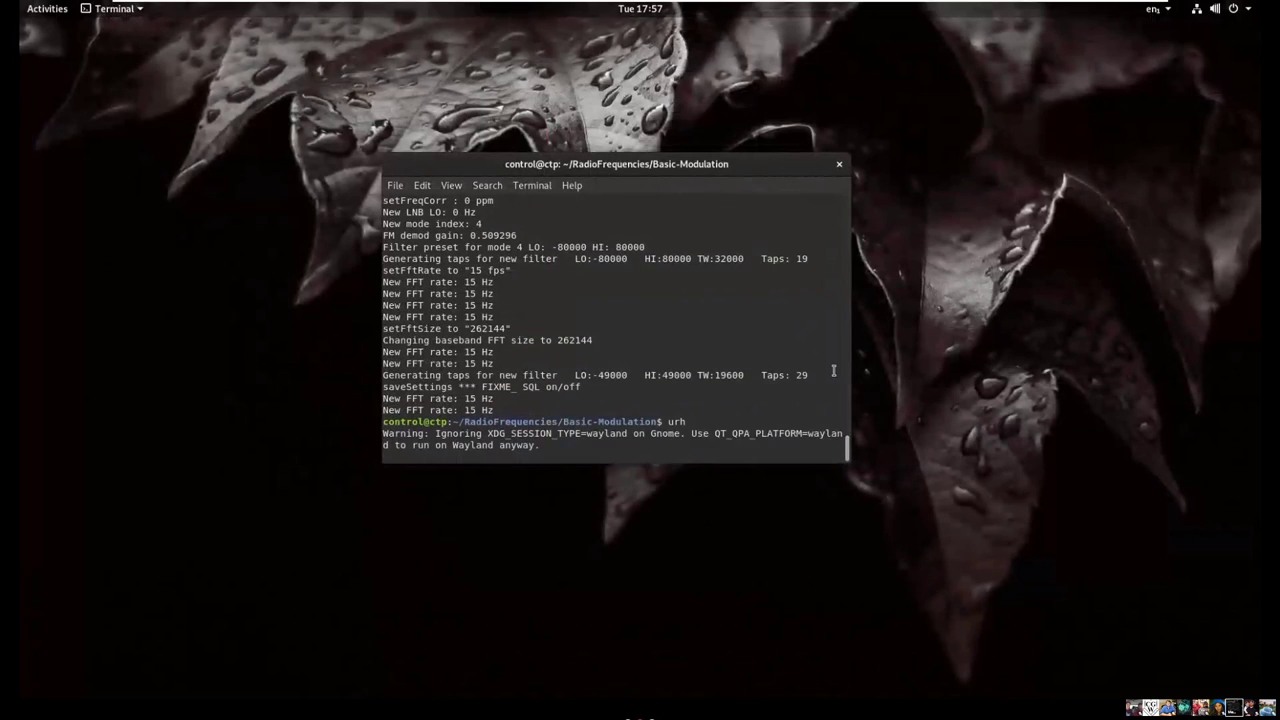
Open RTL-SDR-433MHz-1MSps-1MHz-OOK-cropped-three.complex from RadioFrequencies/Basic-Modulation and display its whole waveform for interpretation.
left_click(122, 76)
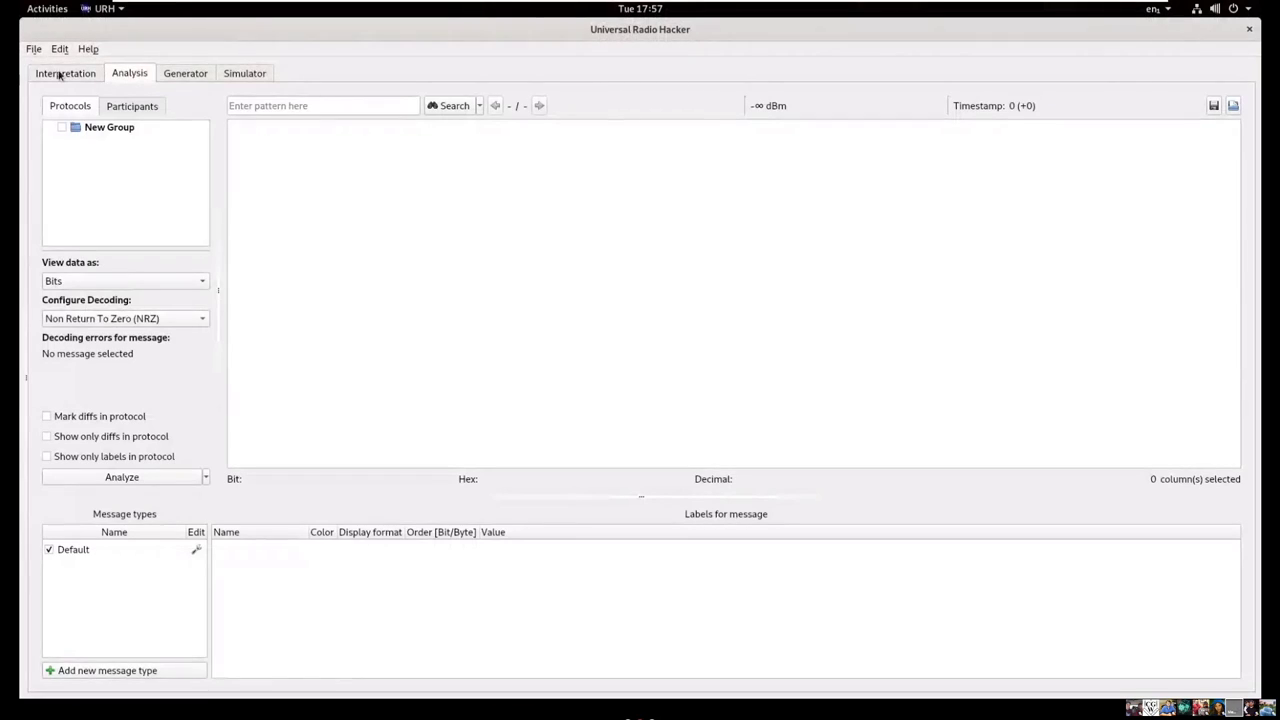
left_click(33, 50)
left_click(57, 84)
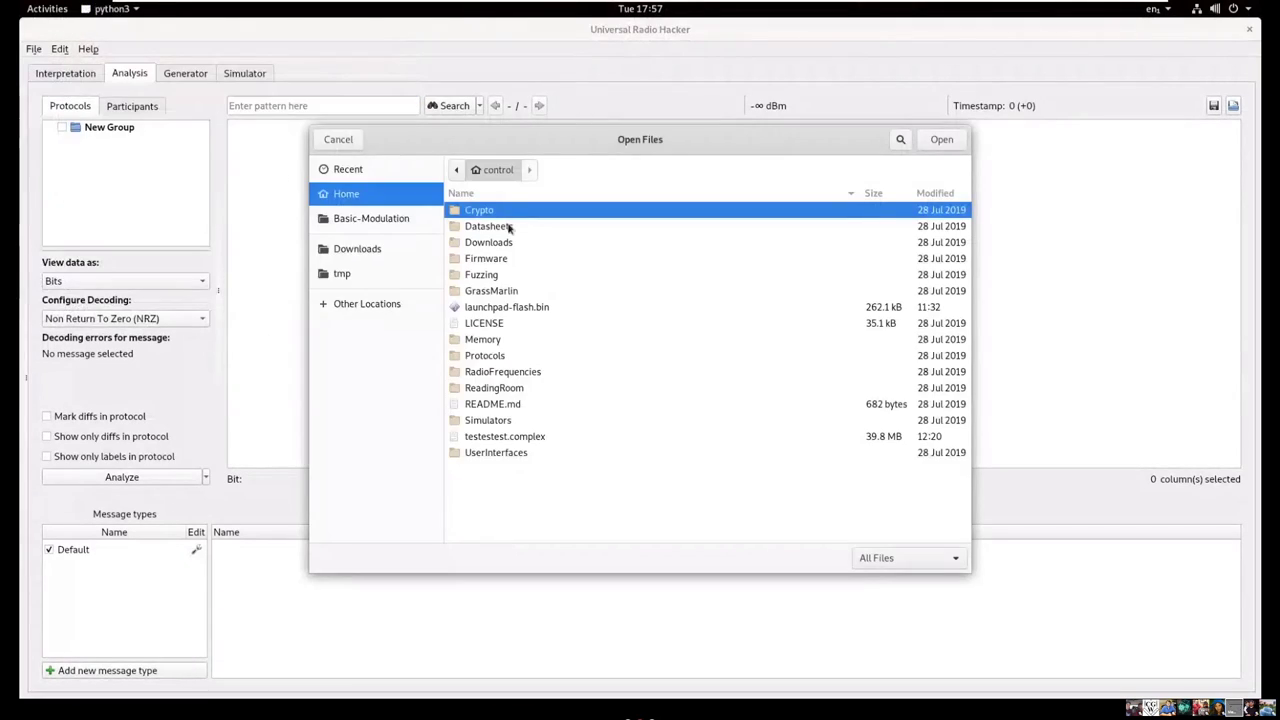
left_click(513, 373)
double_click(513, 373)
double_click(540, 212)
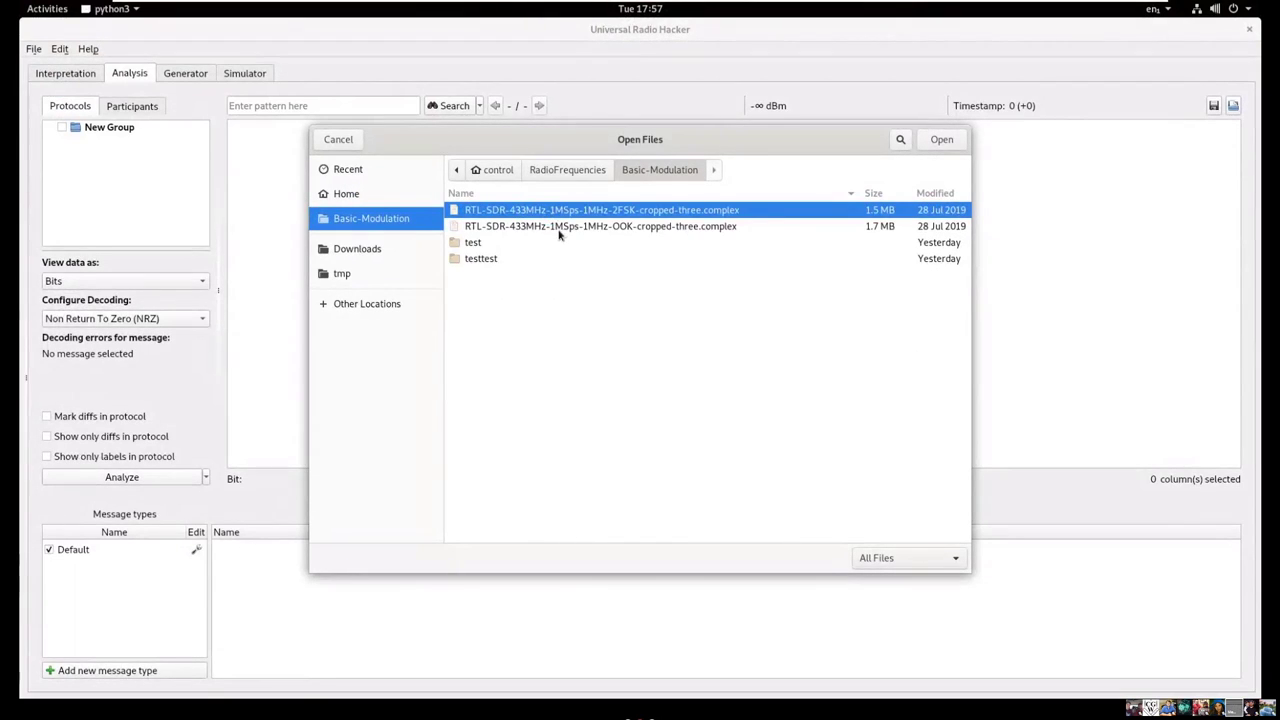
left_click(560, 228)
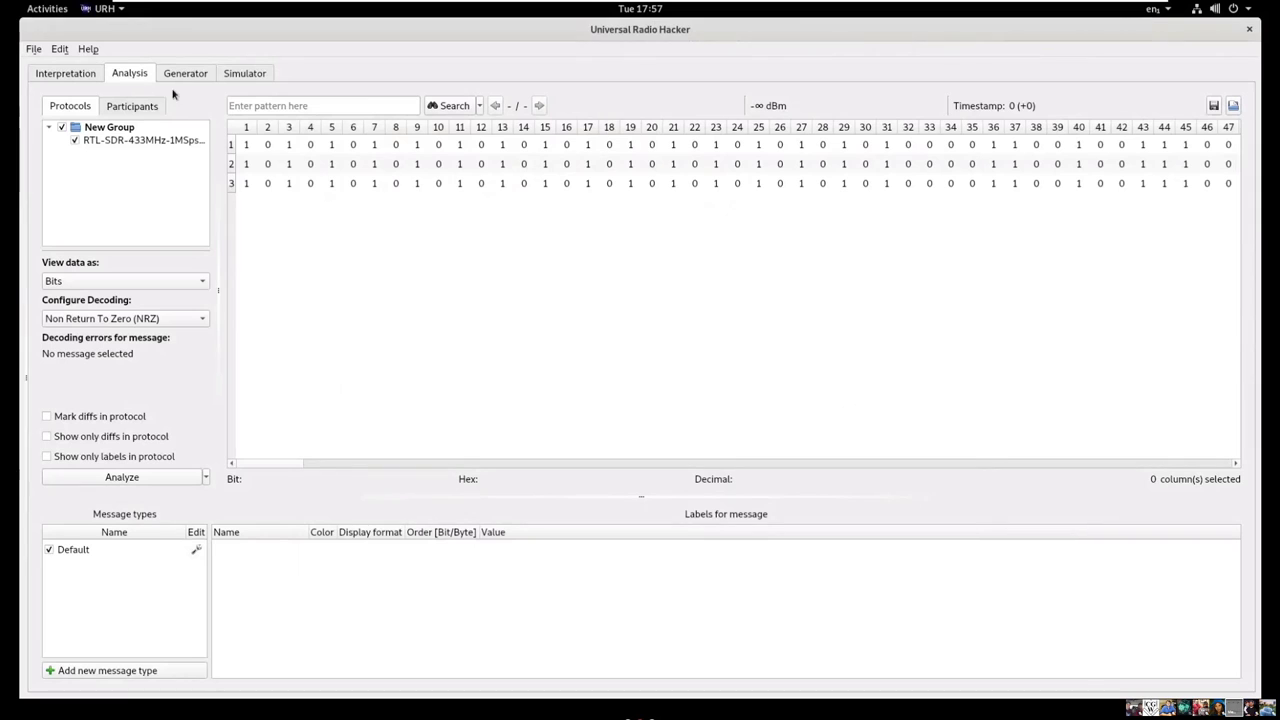
left_click(68, 74)
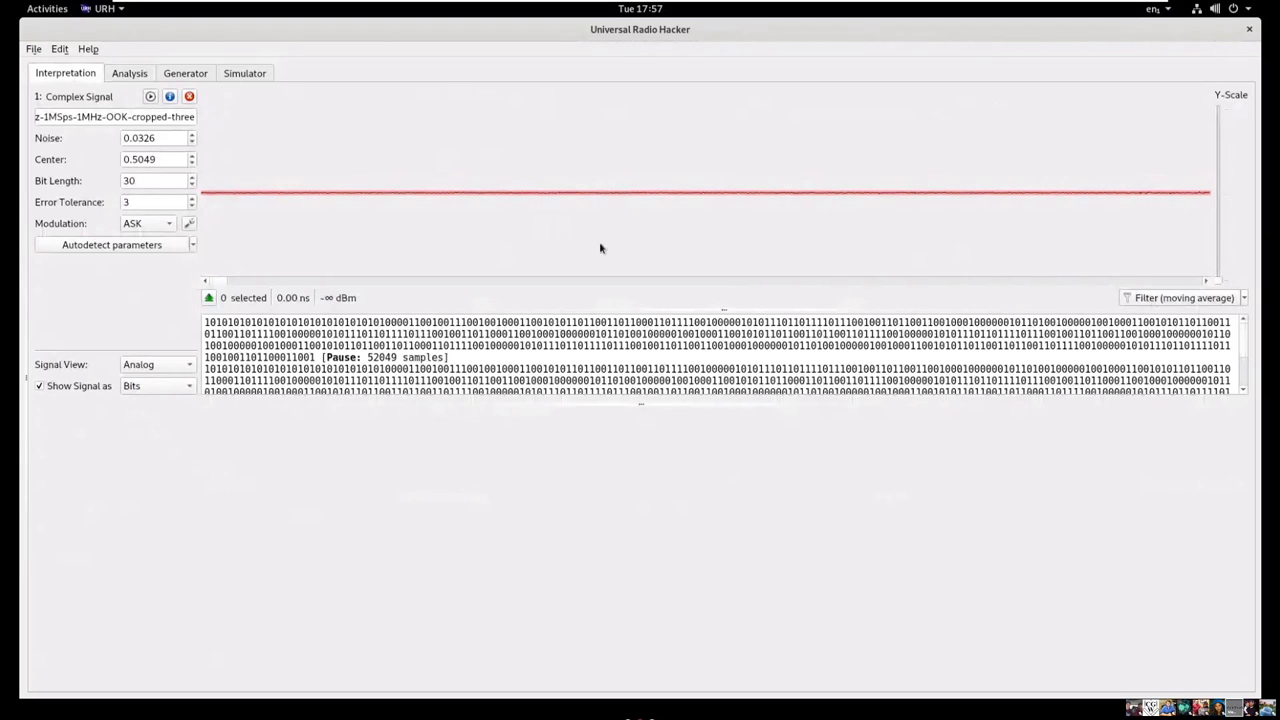
scroll(594, 215, "down", 6)
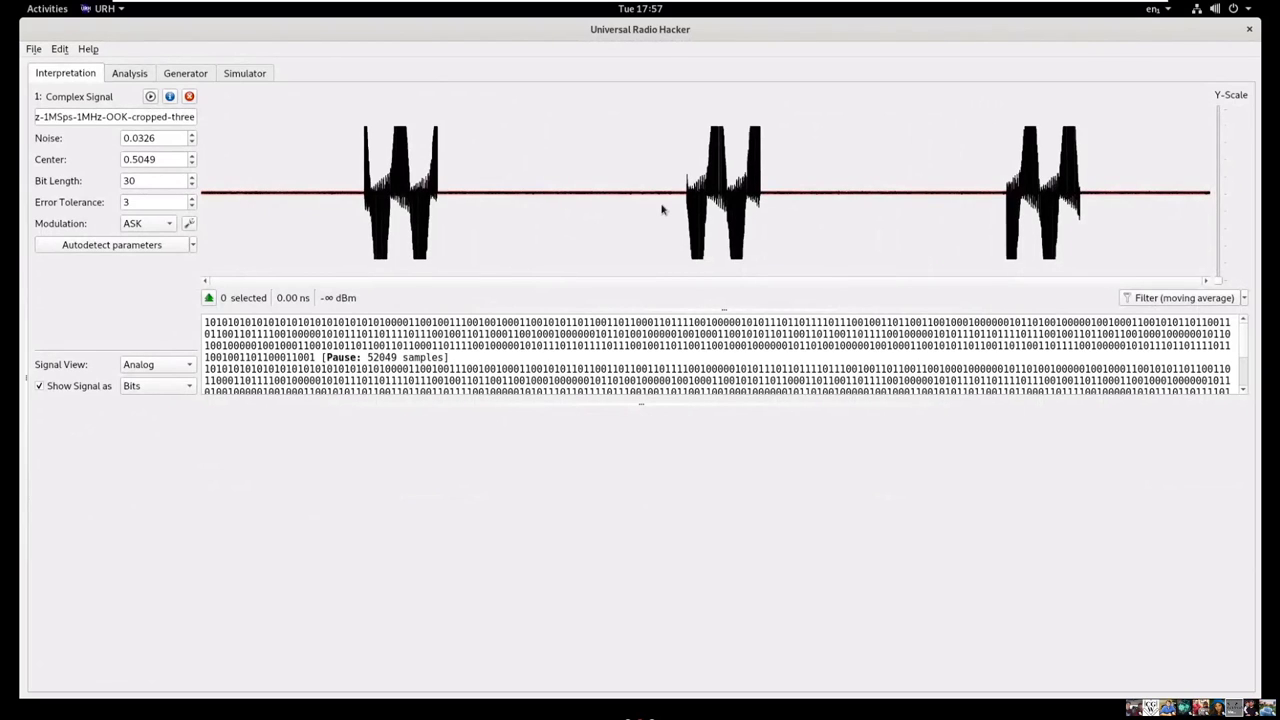
Select individual pulses in the early part of the middle burst to compare them with their decoded bits.
scroll(697, 201, "up", 2)
scroll(697, 201, "down", 2)
scroll(794, 197, "up", 5)
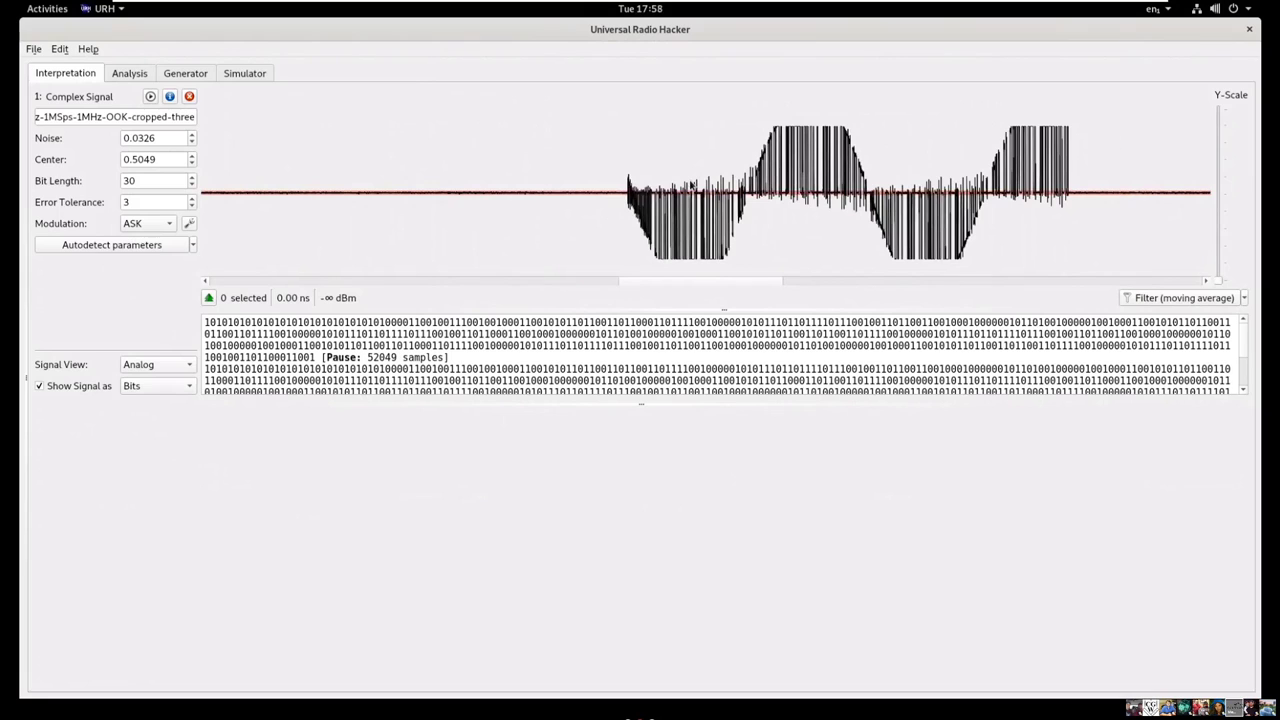
scroll(692, 188, "up", 3)
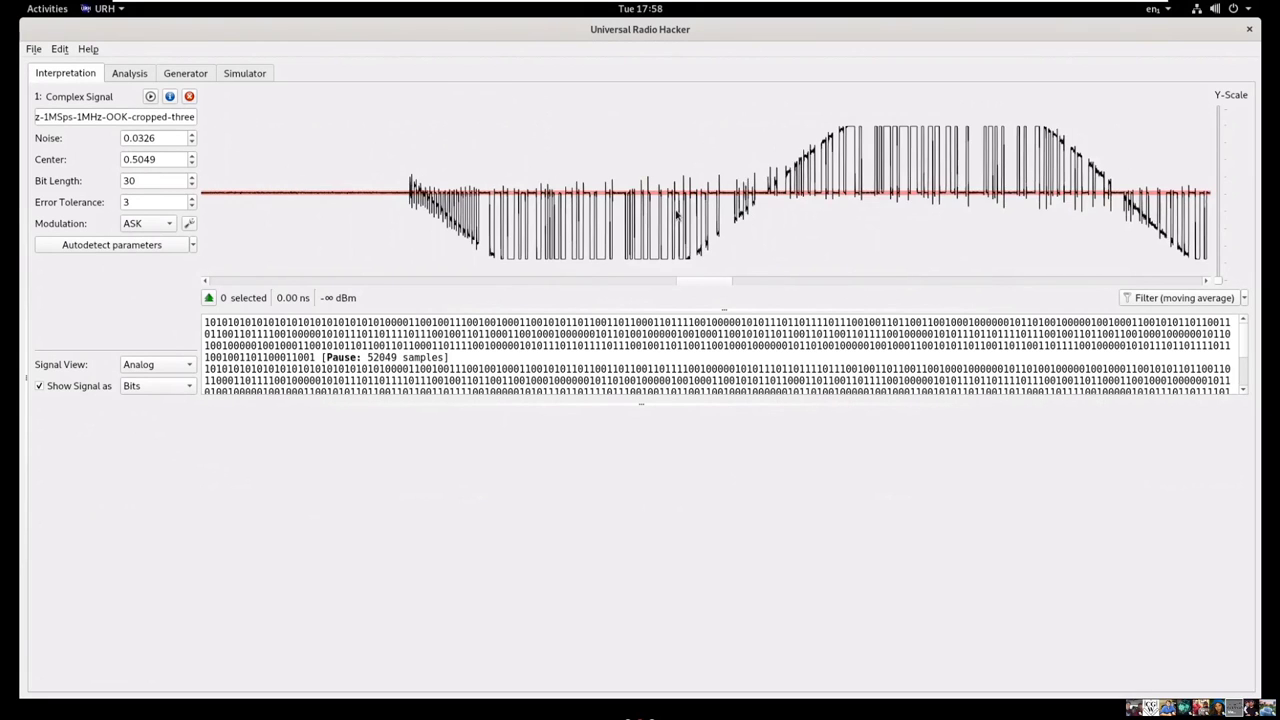
scroll(680, 220, "up", 5)
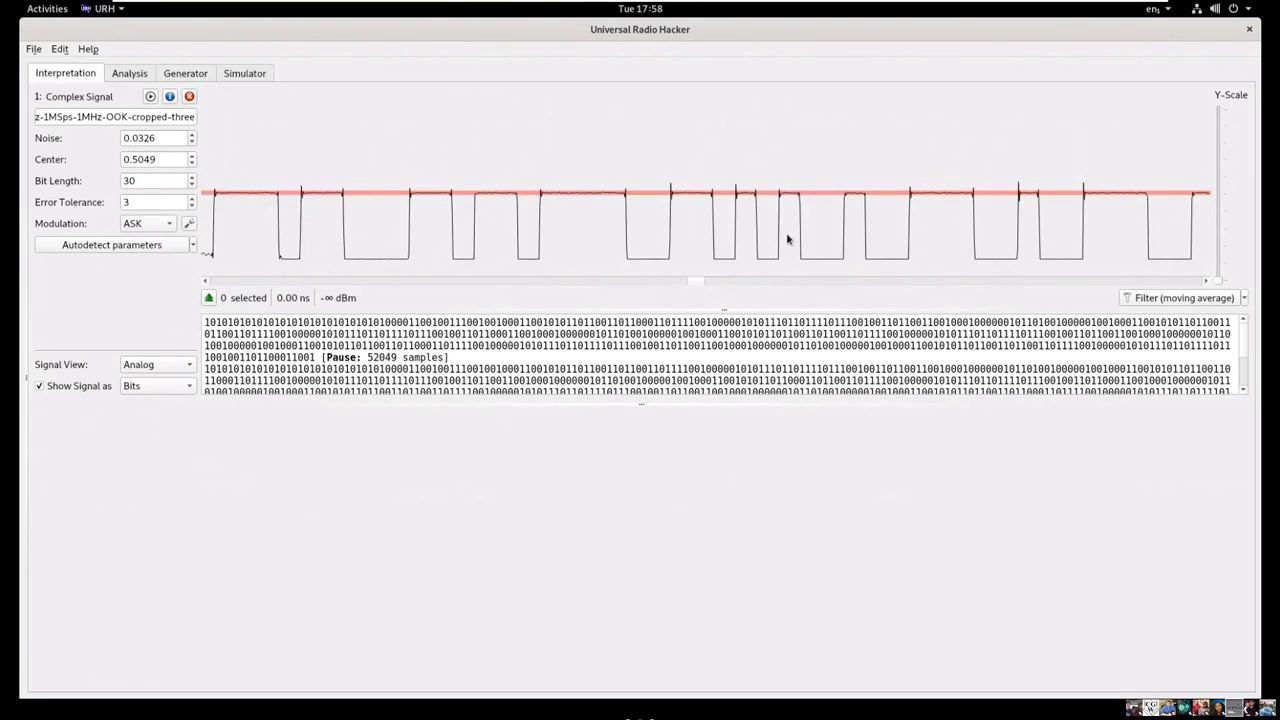
left_click_drag(668, 226, 744, 229)
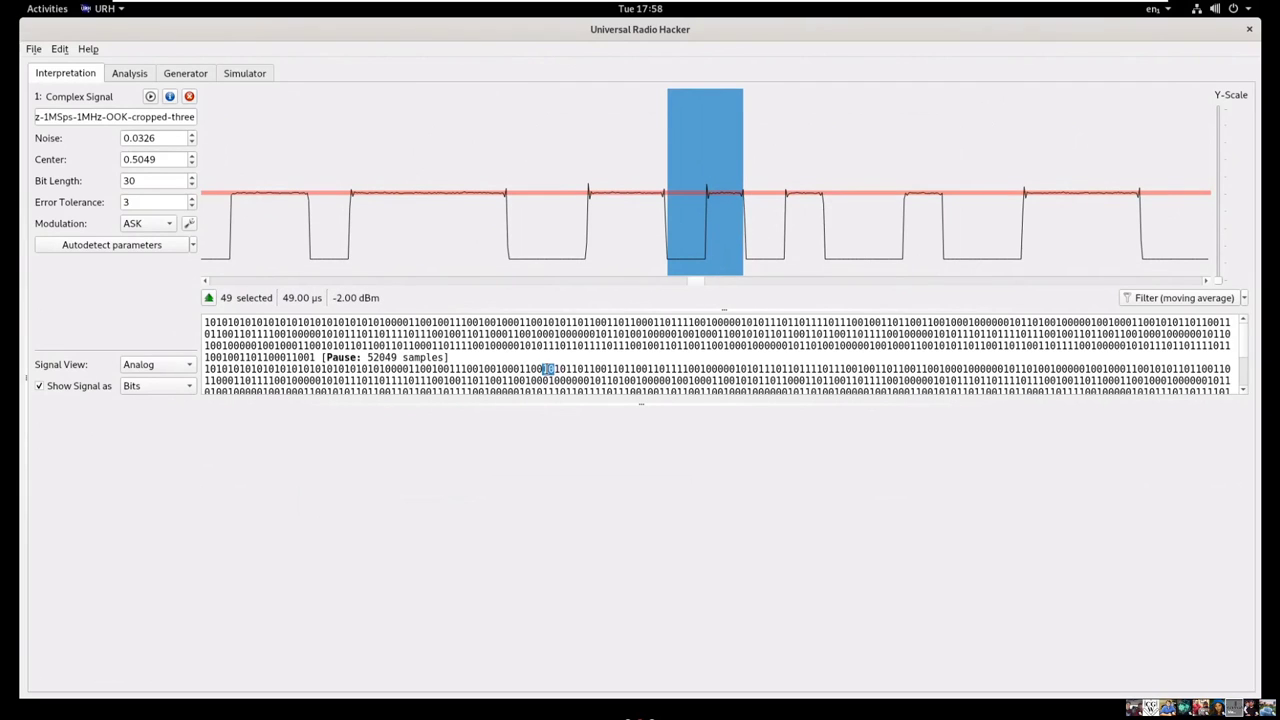
left_click_drag(706, 251, 774, 223)
left_click(774, 223)
Examine the preamble of the middle burst and match selected high and low stretches after it with their bits.
scroll(772, 222, "down", 4)
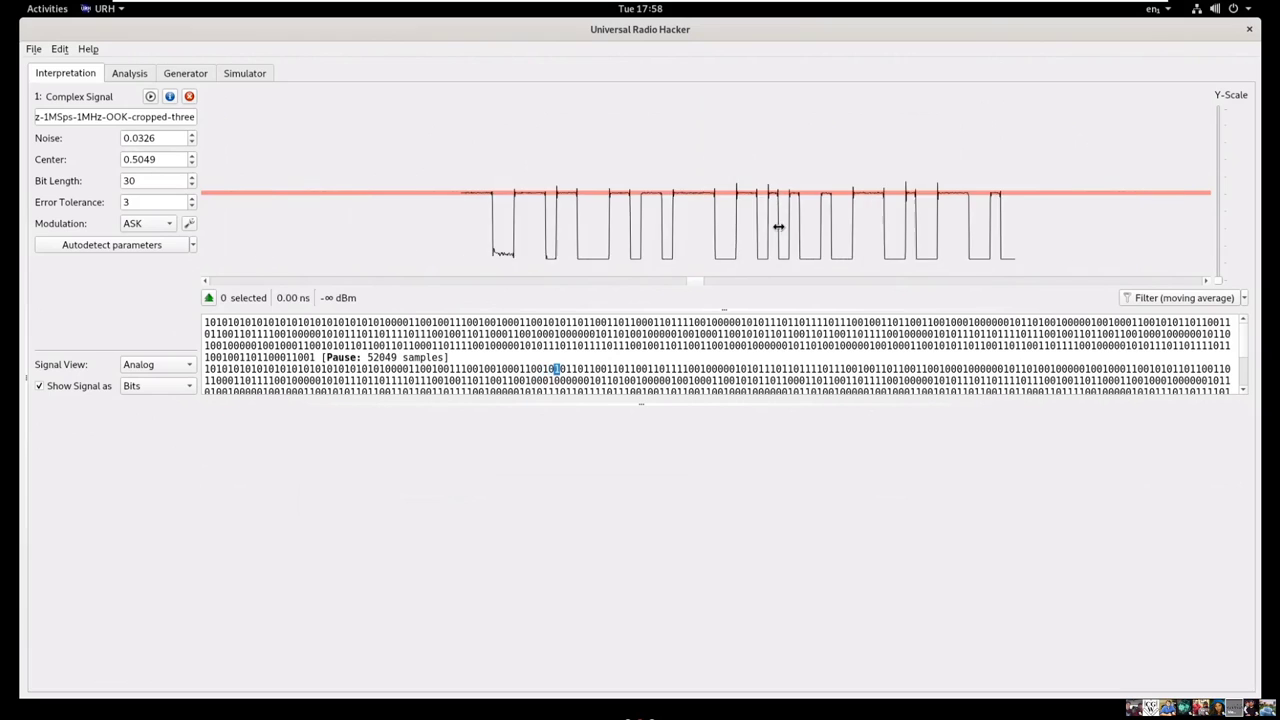
scroll(786, 248, "down", 4)
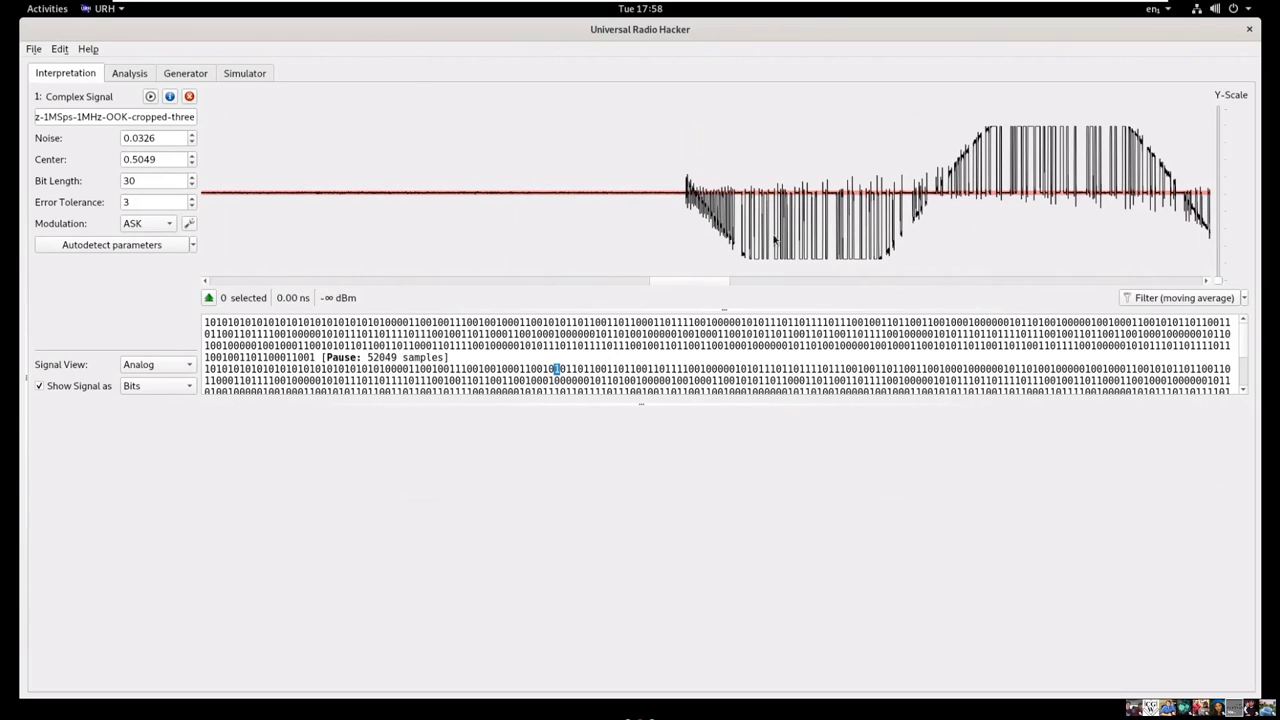
scroll(772, 235, "down", 3)
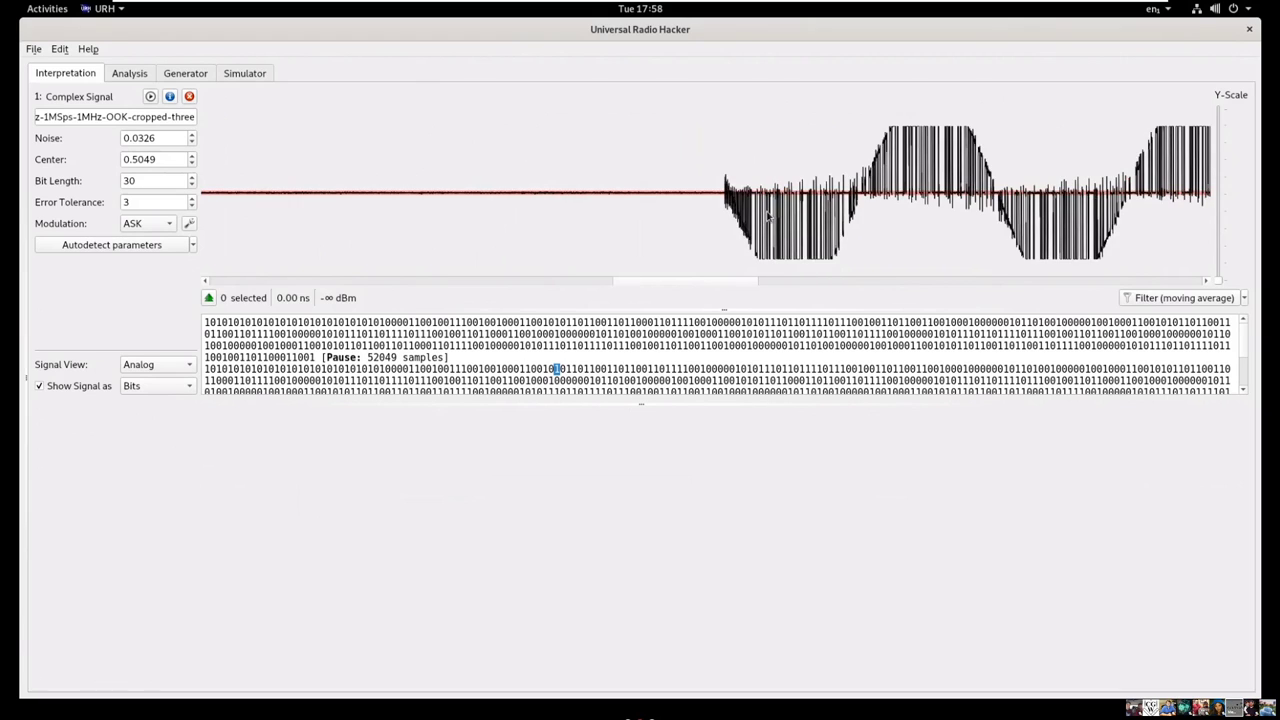
scroll(770, 222, "up", 2)
scroll(772, 226, "up", 3)
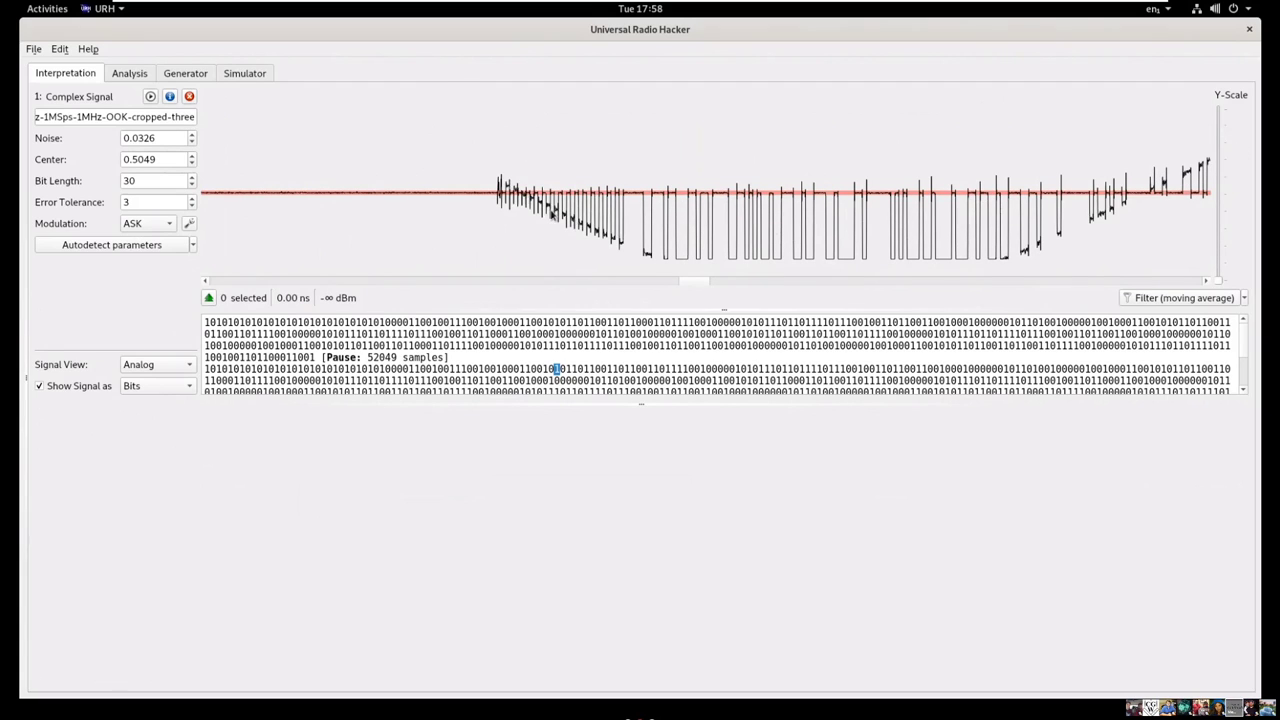
scroll(689, 208, "right", 5)
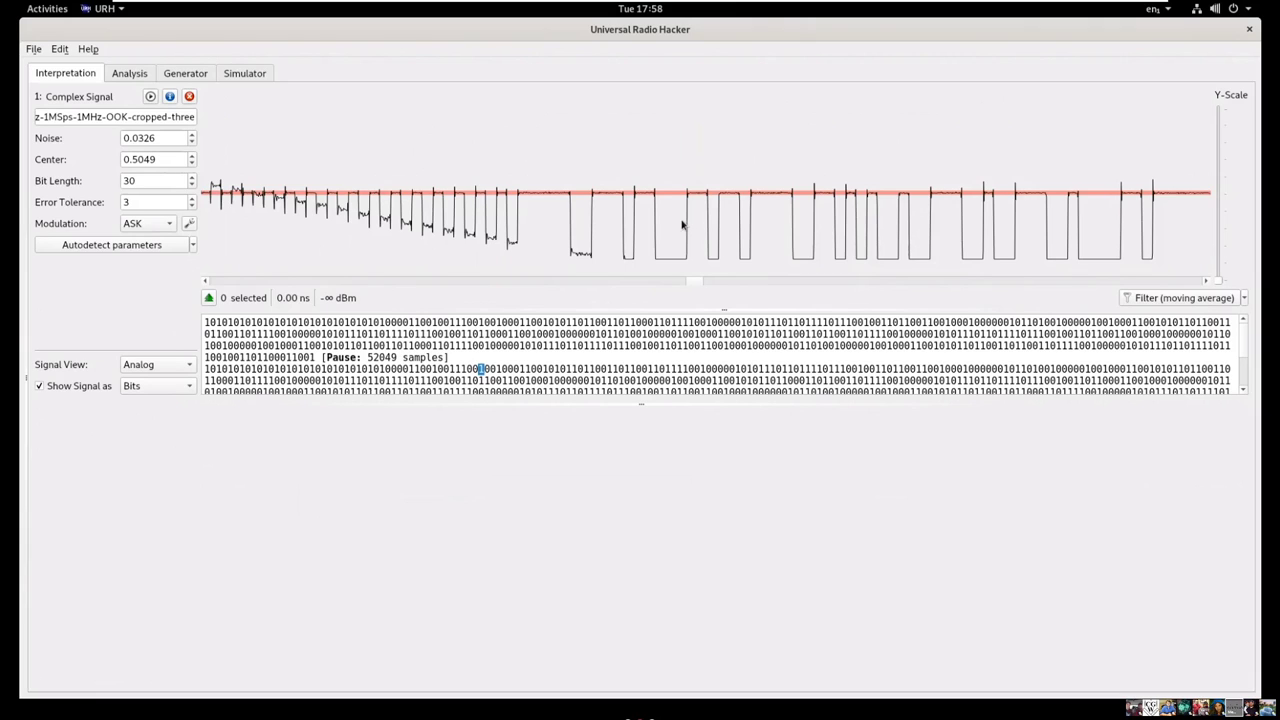
left_click_drag(660, 245, 685, 243)
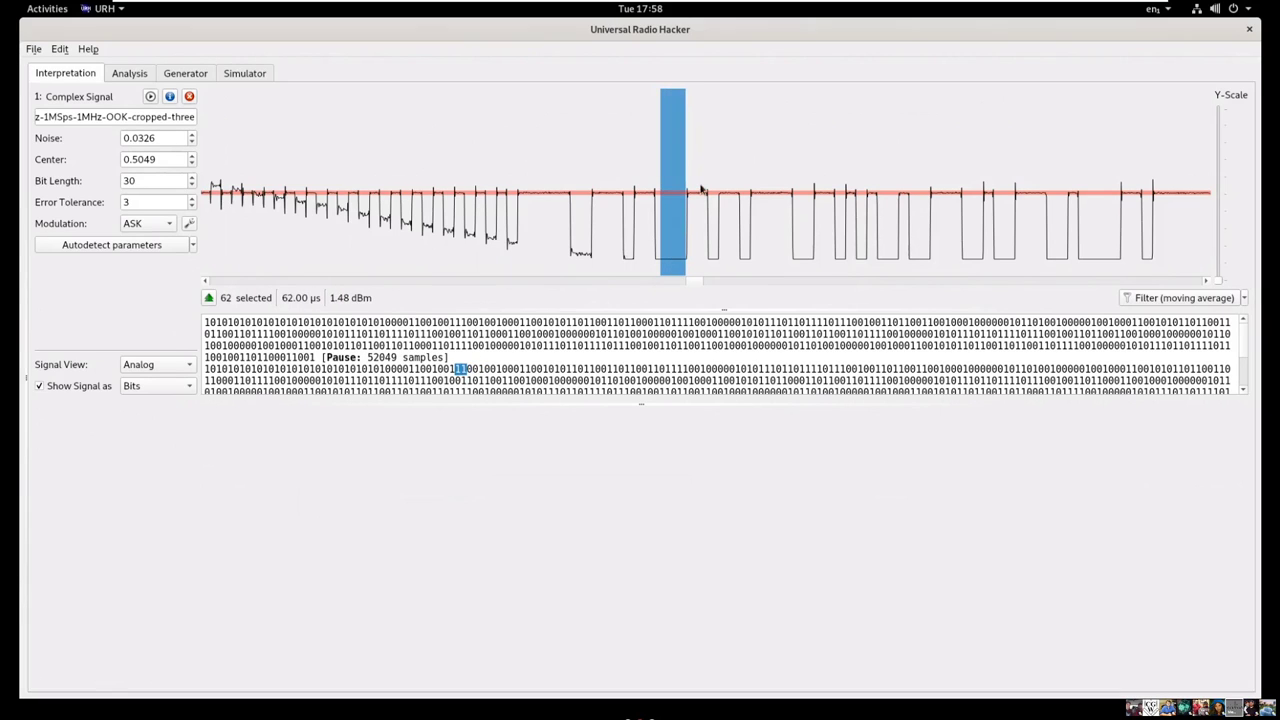
left_click_drag(688, 190, 711, 200)
left_click(712, 200)
Show the decoded data of the OOK signal as ASCII.
scroll(728, 200, "up", 3)
left_click(176, 367)
left_click(158, 365)
left_click(162, 387)
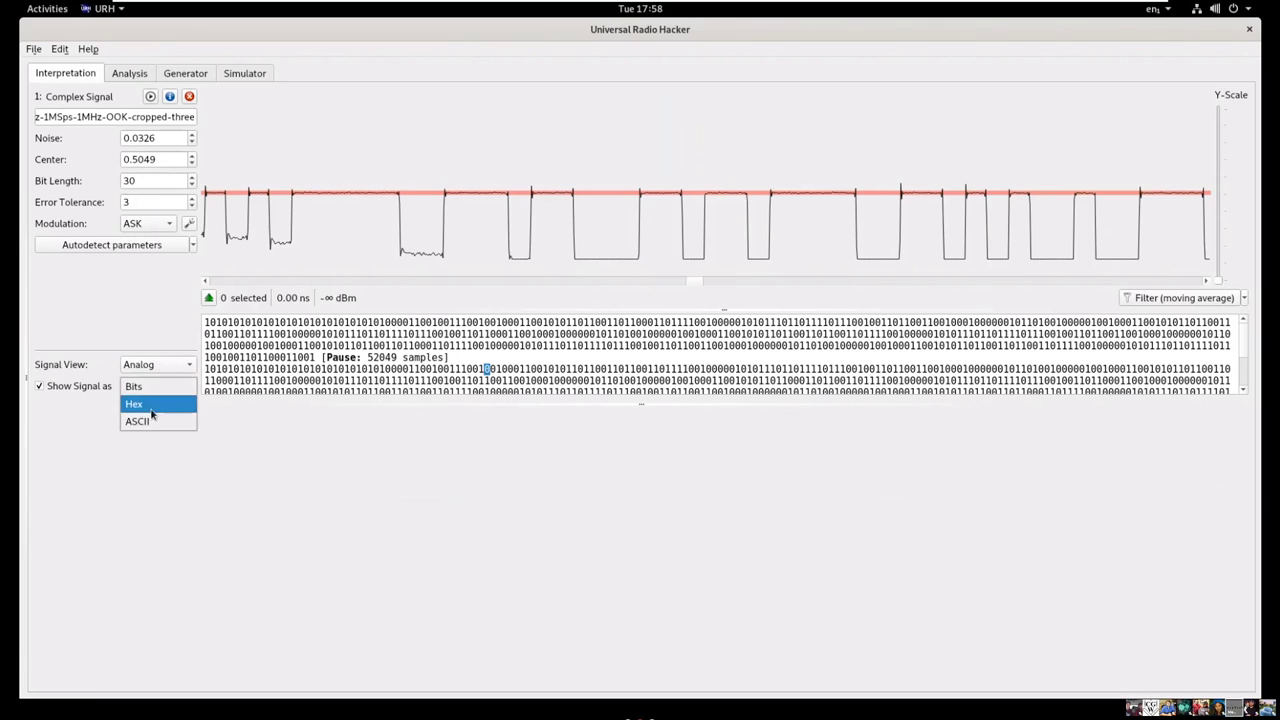
left_click(152, 421)
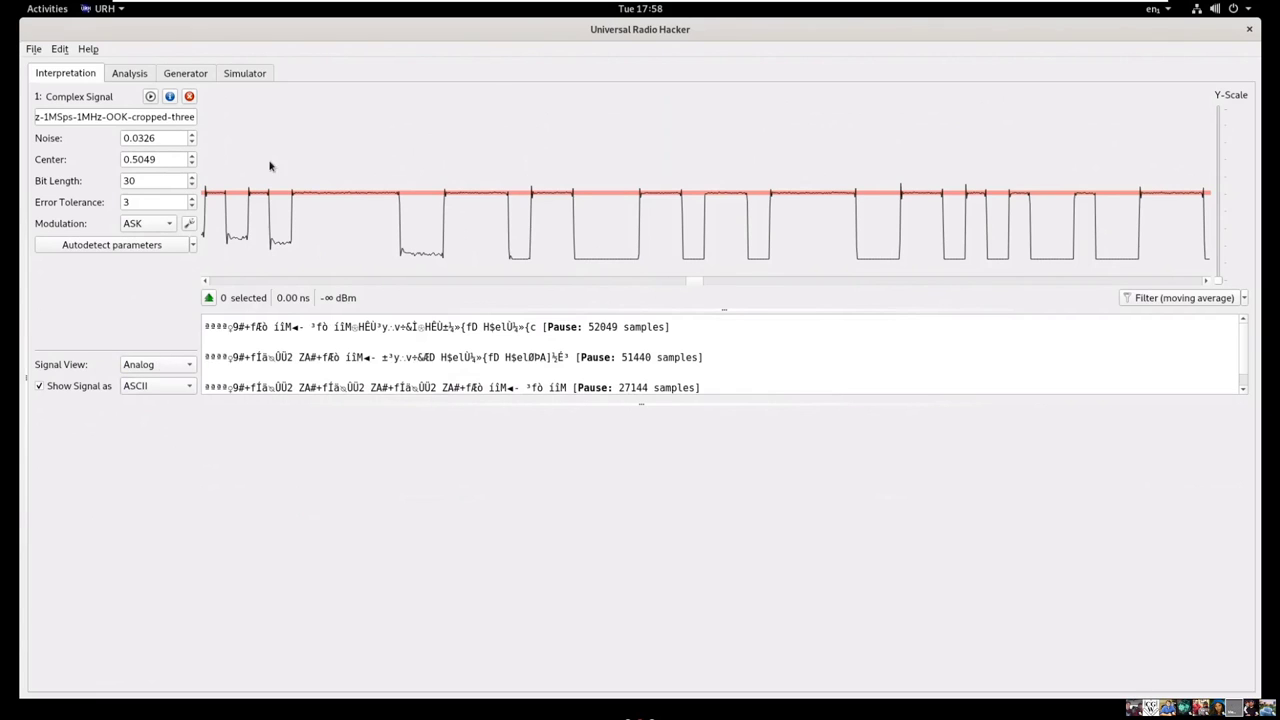
Magnify the vertical scale of the waveform to examine the noise band ahead of the middle burst.
scroll(905, 215, "down", 1)
scroll(690, 208, "down", 1)
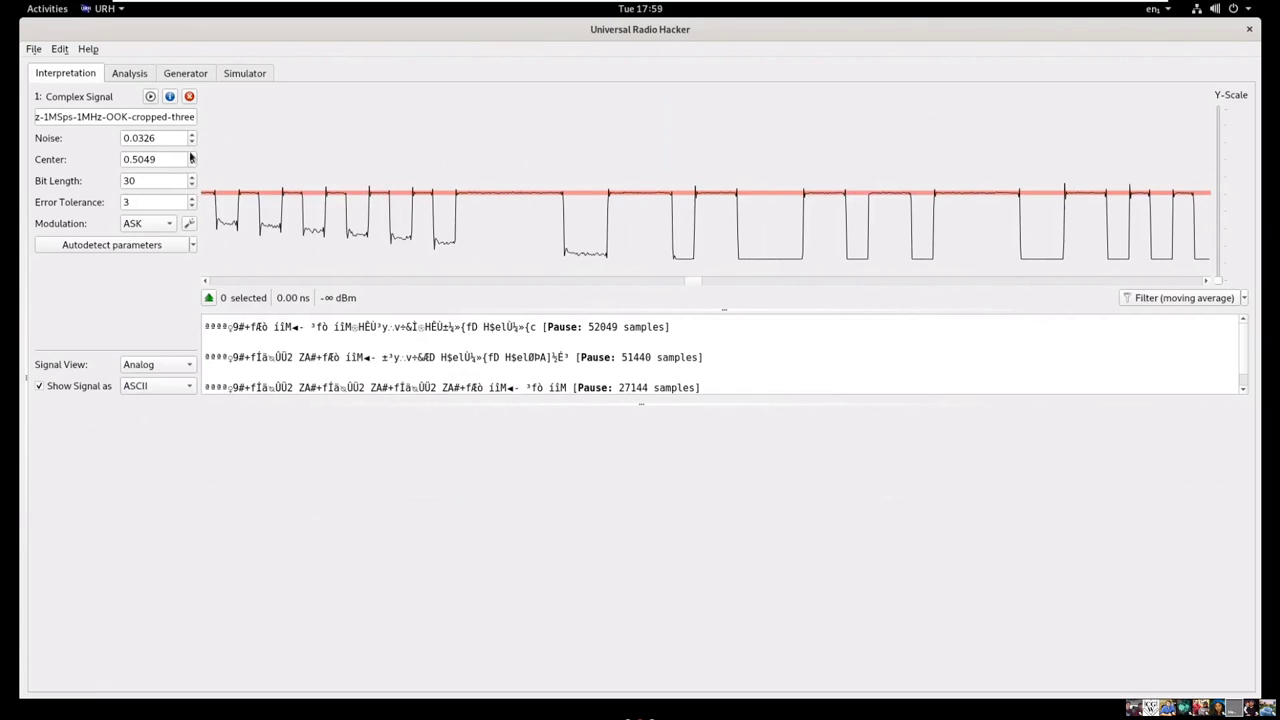
scroll(717, 213, "down", 2)
scroll(717, 213, "down", 2)
scroll(622, 210, "down", 2)
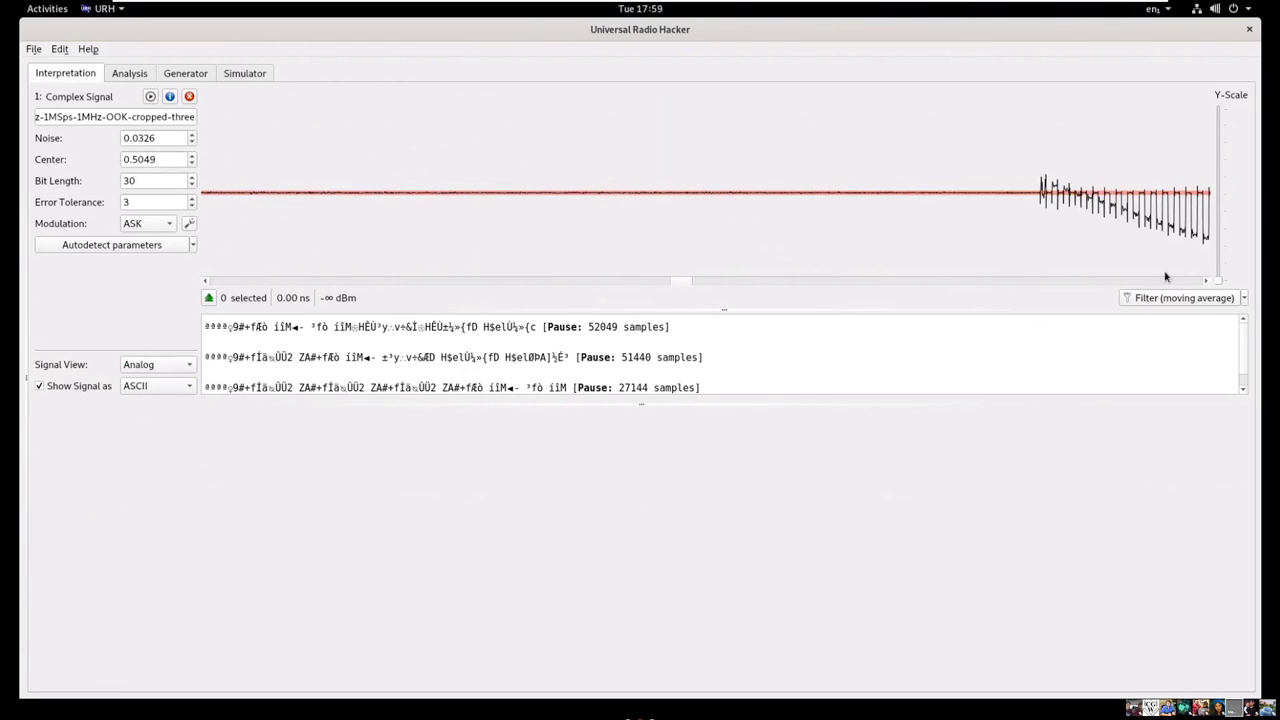
left_click_drag(1218, 282, 1218, 248)
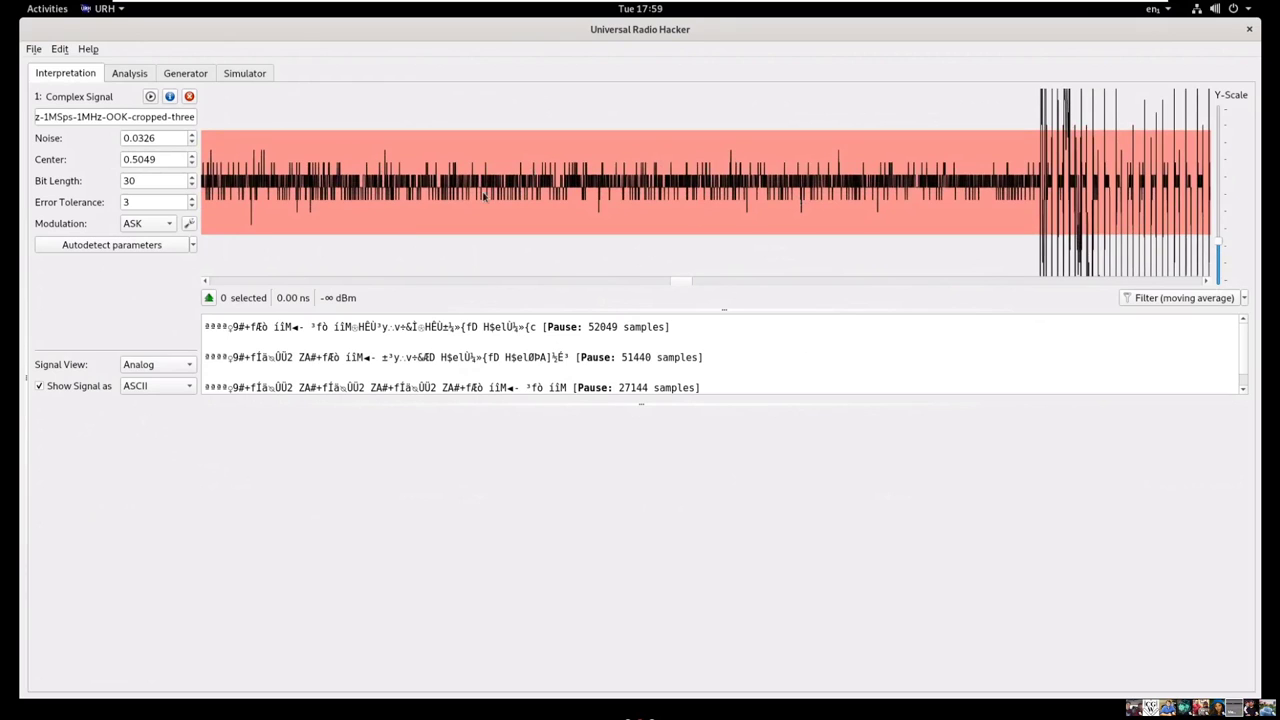
Lower the OOK signal's noise threshold to 0.0300 and finally to 0.0250.
left_click(187, 142)
left_click_drag(157, 138, 139, 138)
scroll(517, 200, "down", 4)
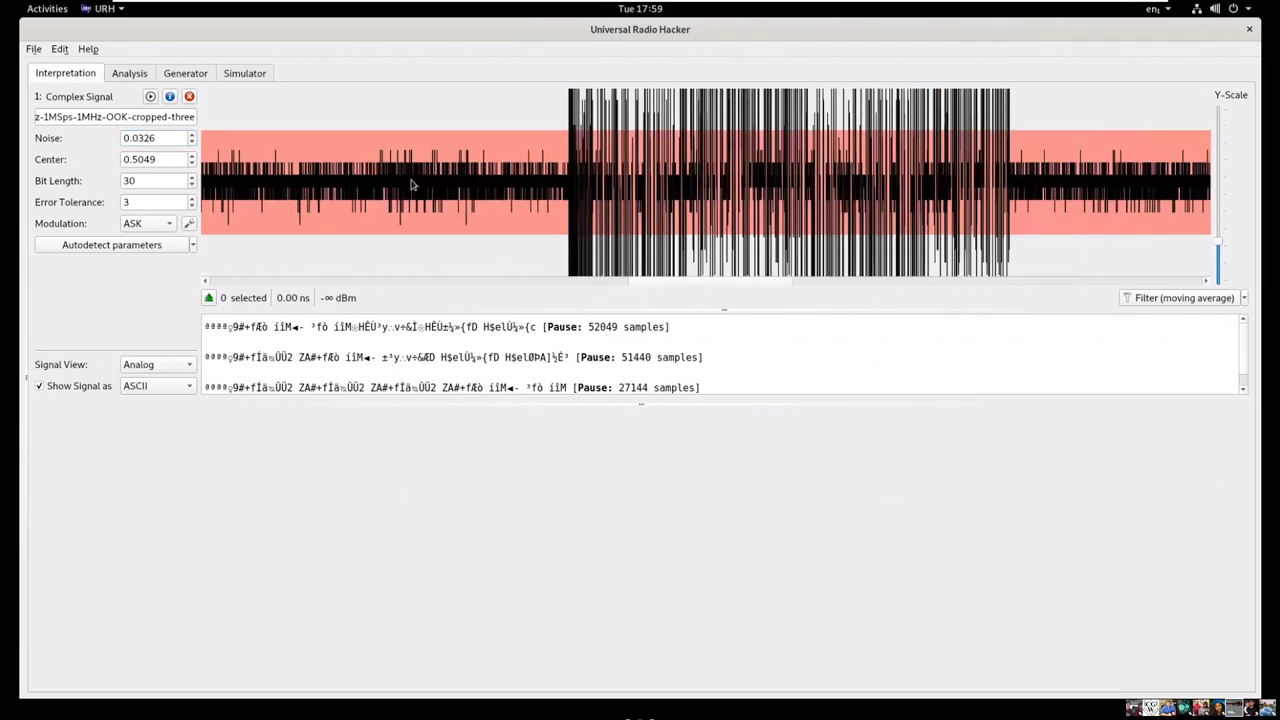
left_click_drag(157, 138, 145, 138)
type("00")
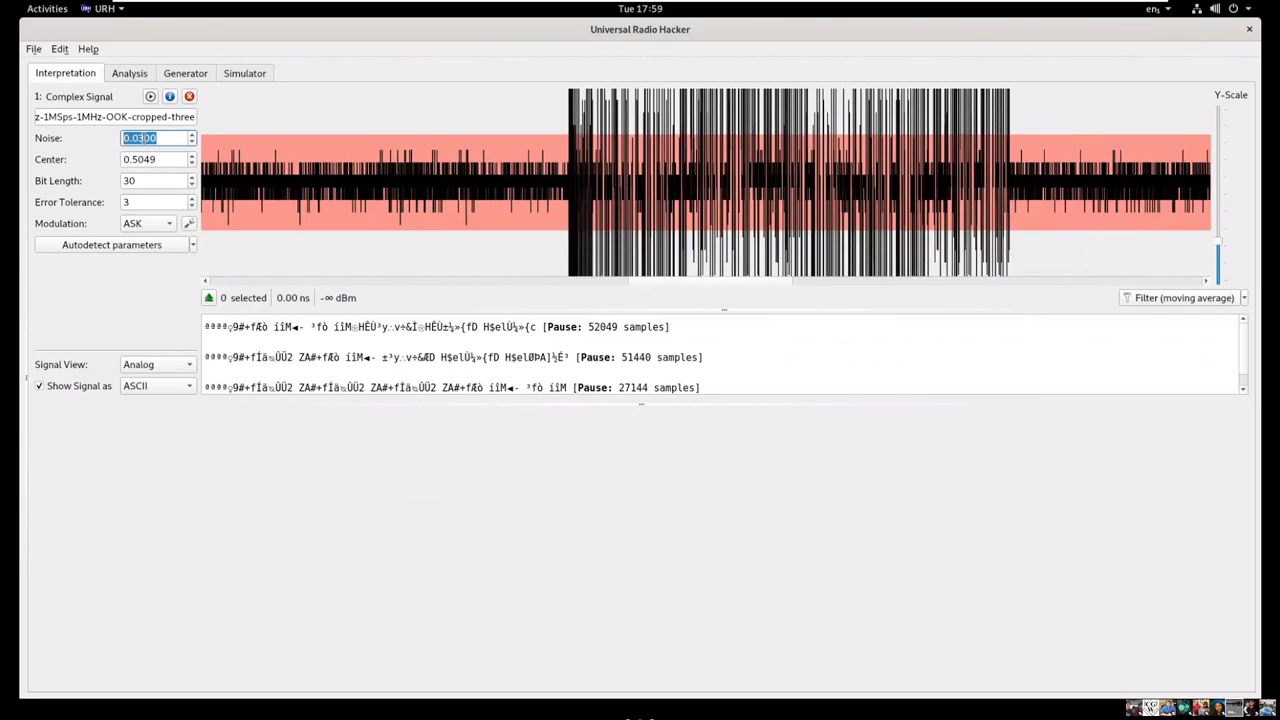
left_click_drag(168, 141, 139, 143)
type("250")
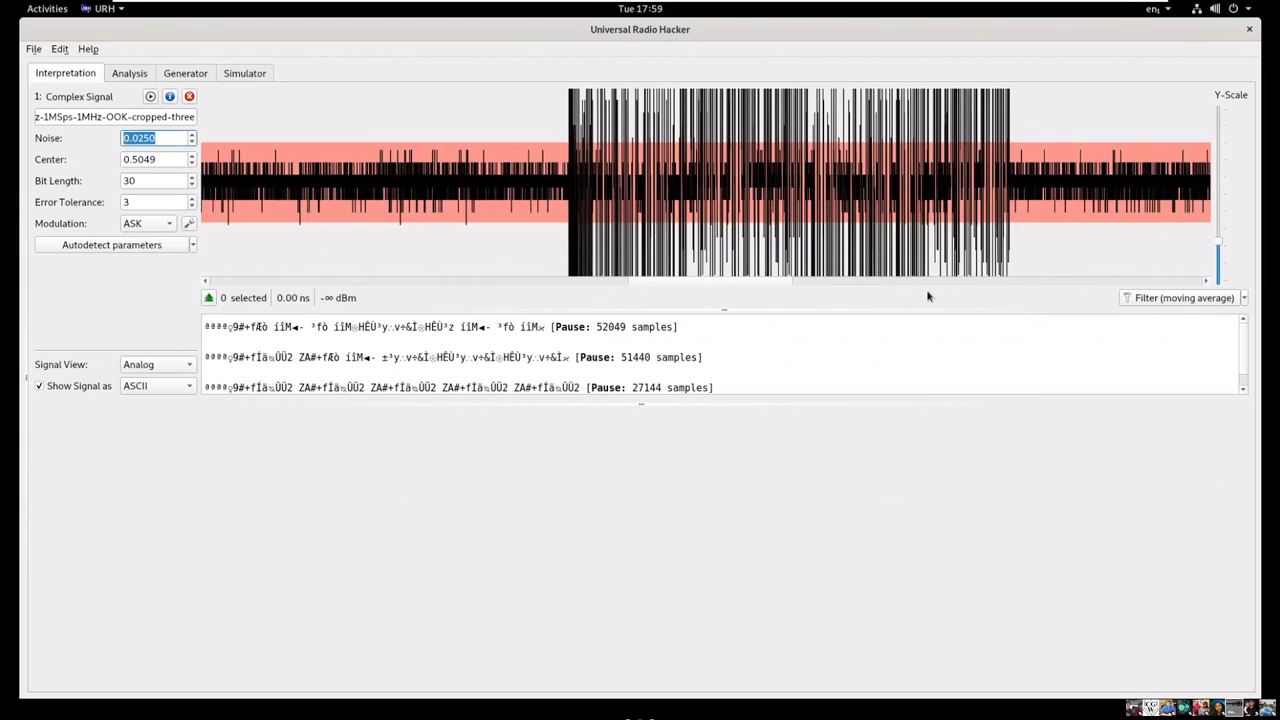
Restore the normal vertical scale and select one of the narrowest pulses in the middle burst to measure its length in samples.
scroll(728, 195, "up", 6)
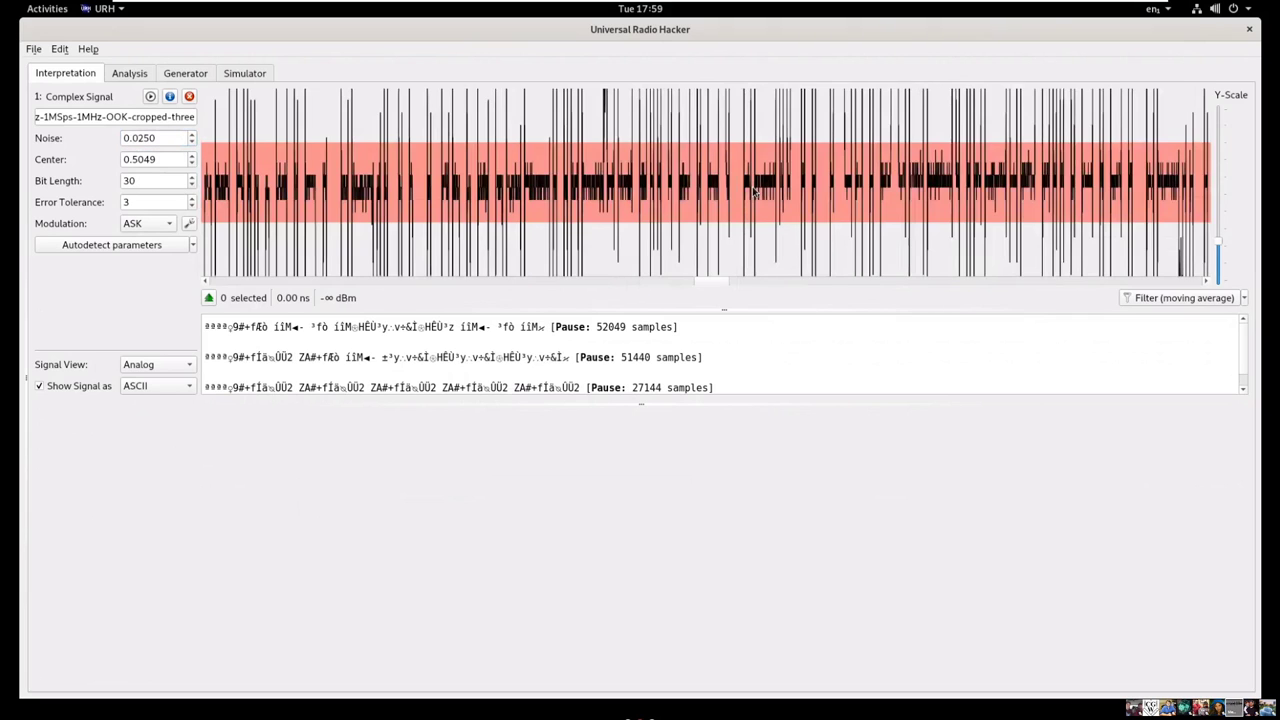
scroll(755, 190, "up", 5)
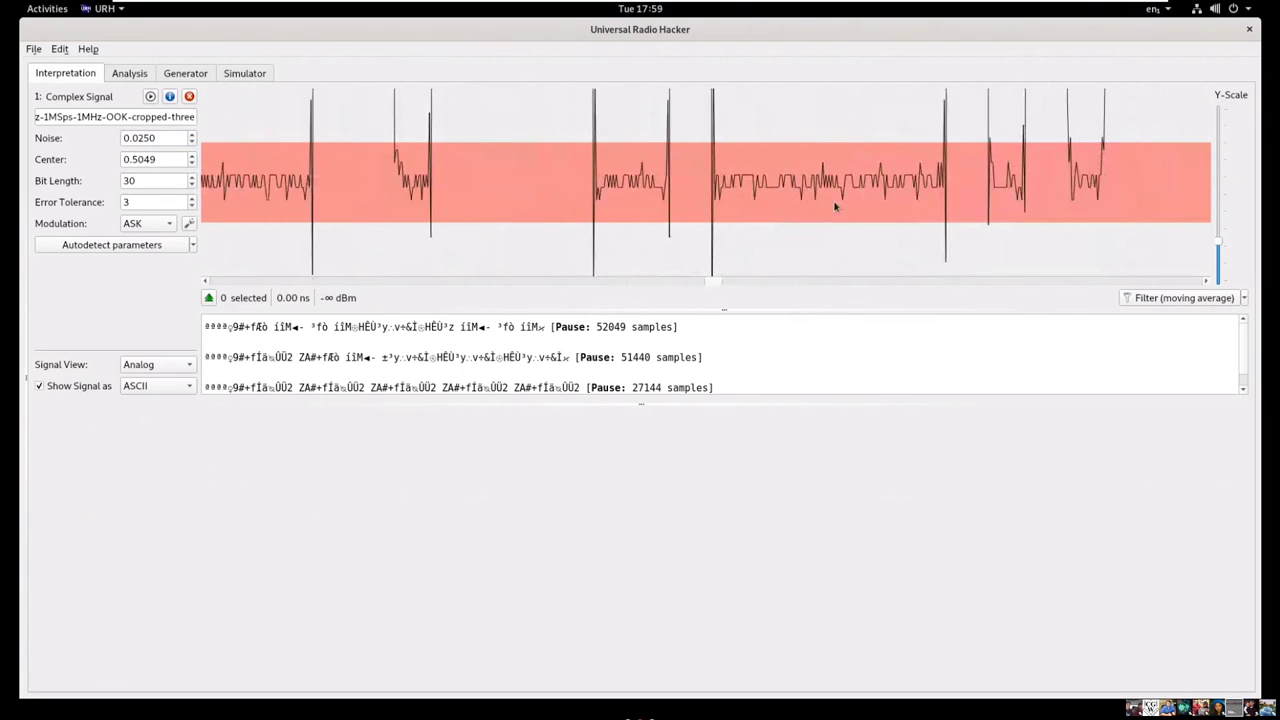
scroll(886, 207, "down", 8)
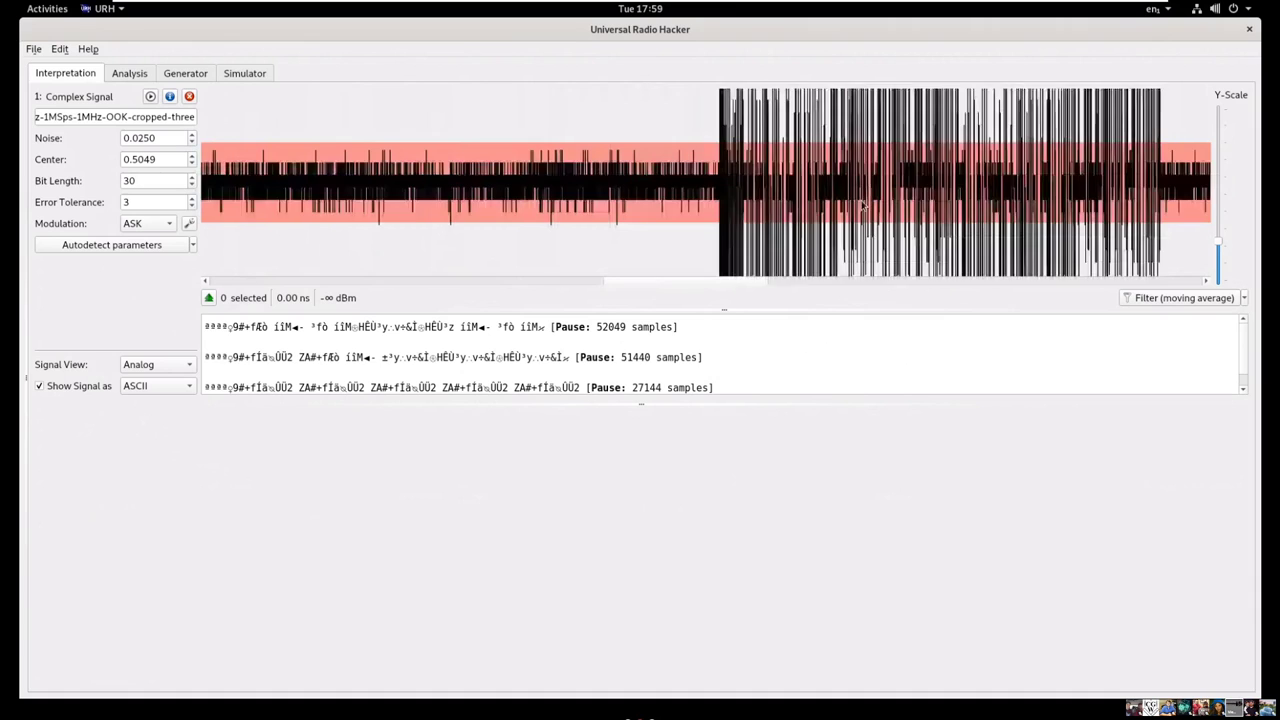
scroll(862, 205, "up", 5)
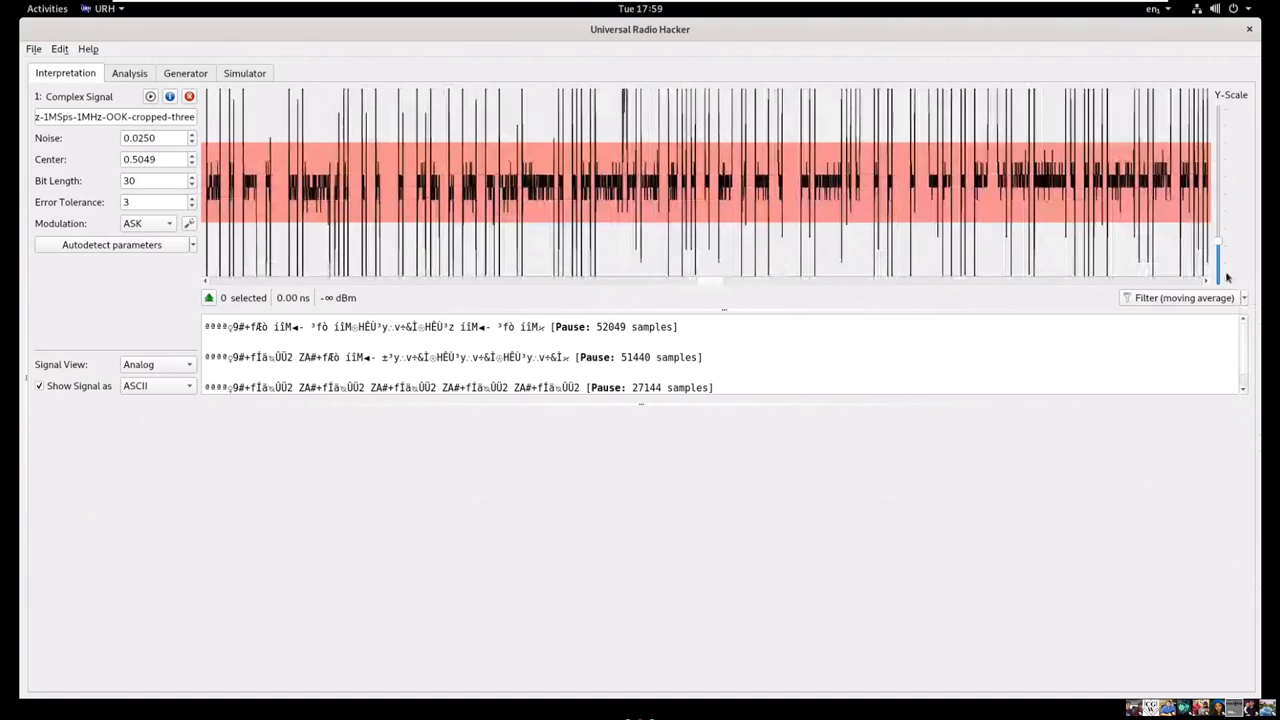
left_click_drag(1221, 249, 1218, 282)
scroll(870, 185, "up", 5)
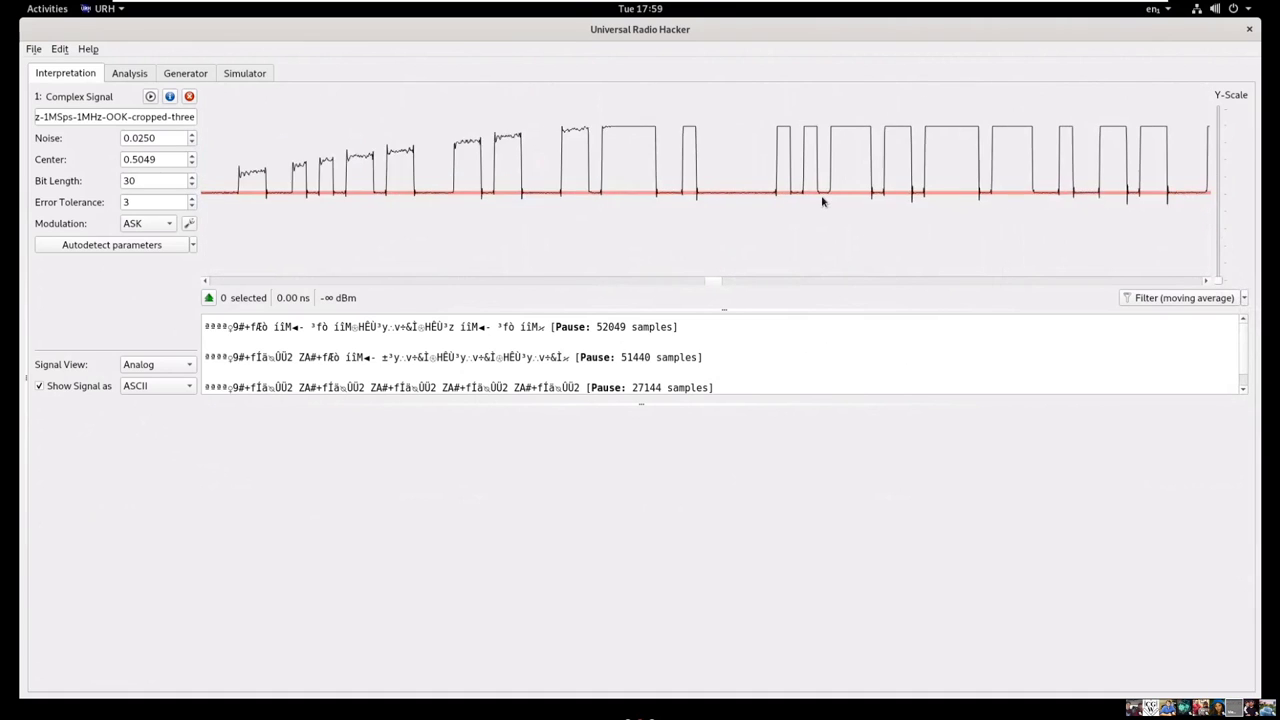
left_click_drag(789, 154, 814, 163)
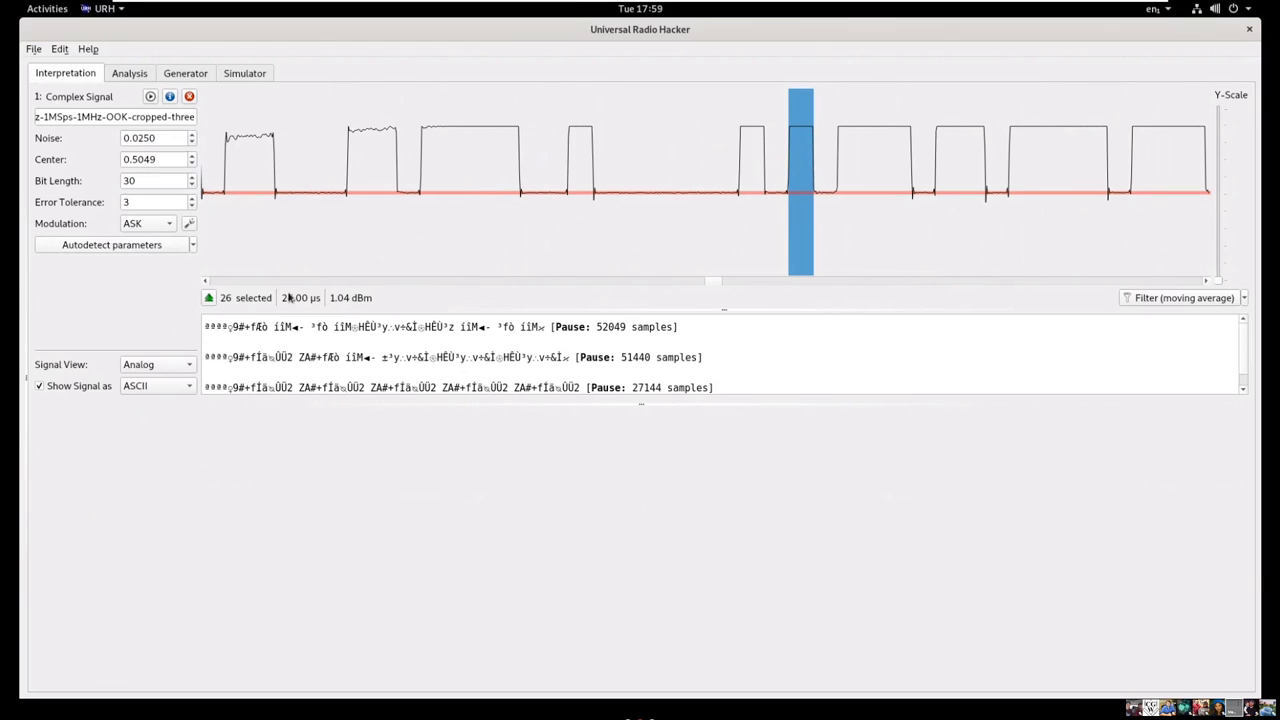
Set the OOK signal's bit length to 26.
key("Tab")
type("216")
key("BackSpace")
type("6")
key("Return")
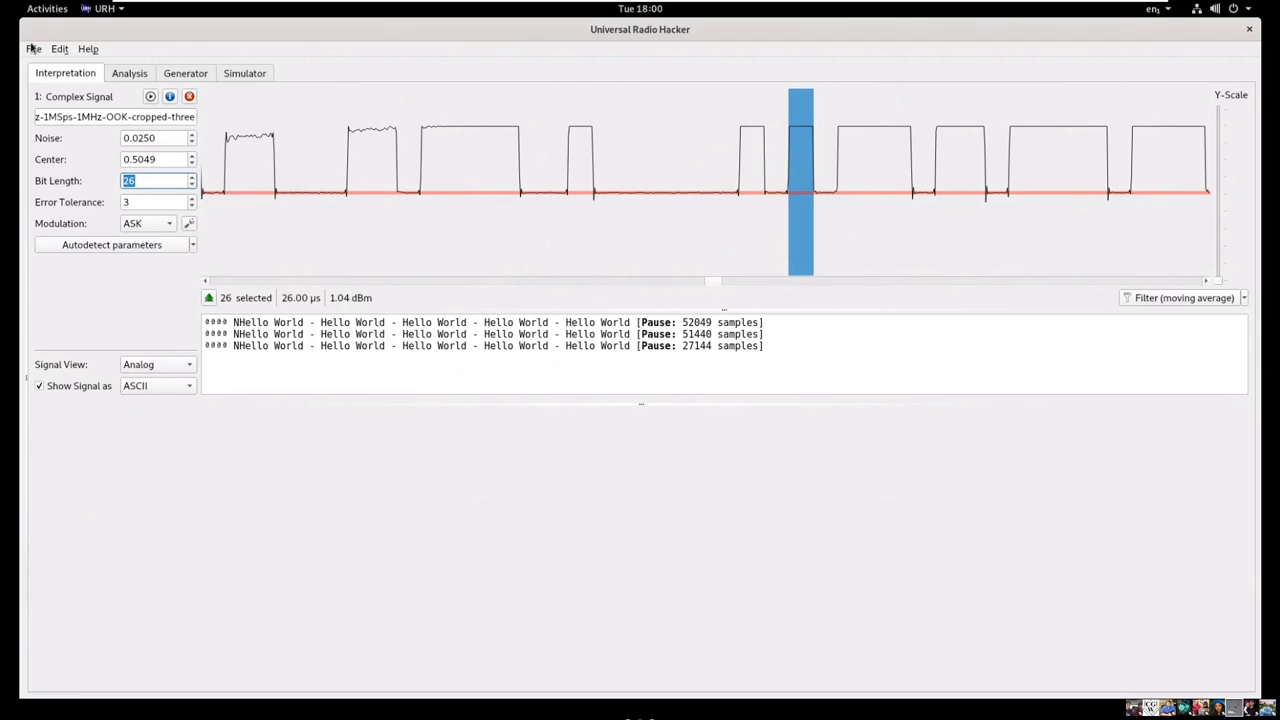
scroll(529, 229, "down", 6)
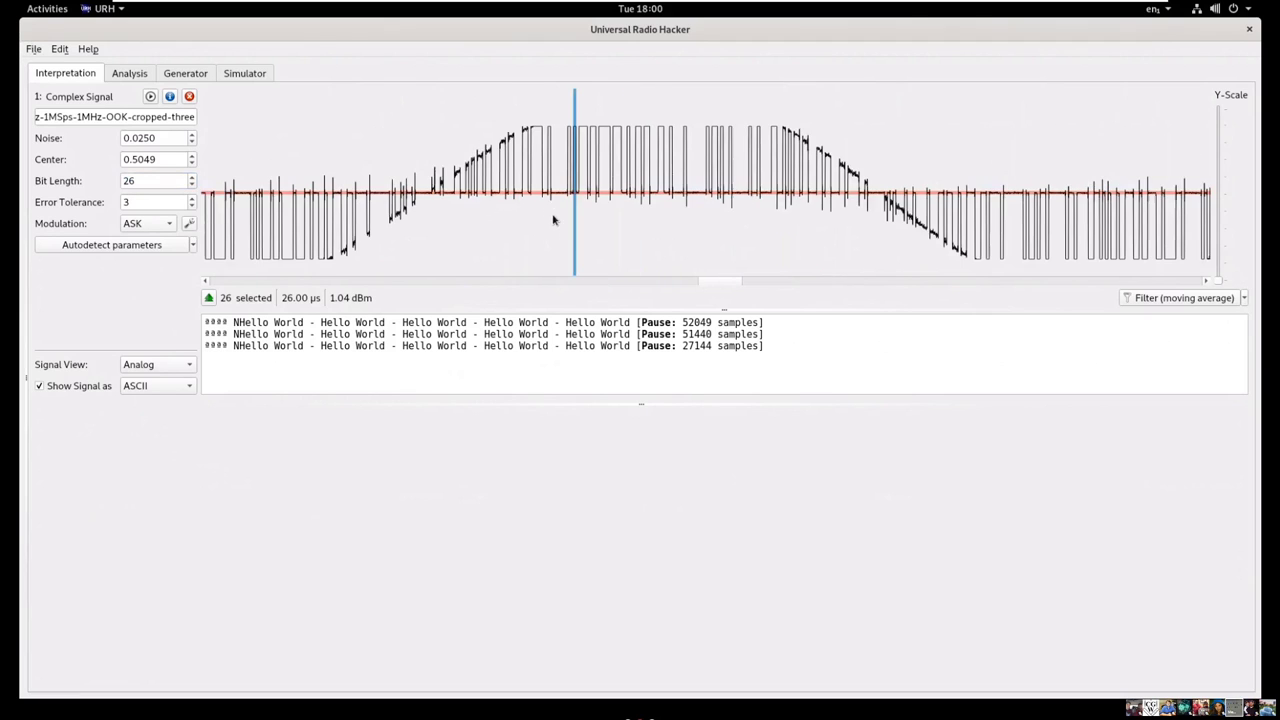
scroll(563, 225, "down", 3)
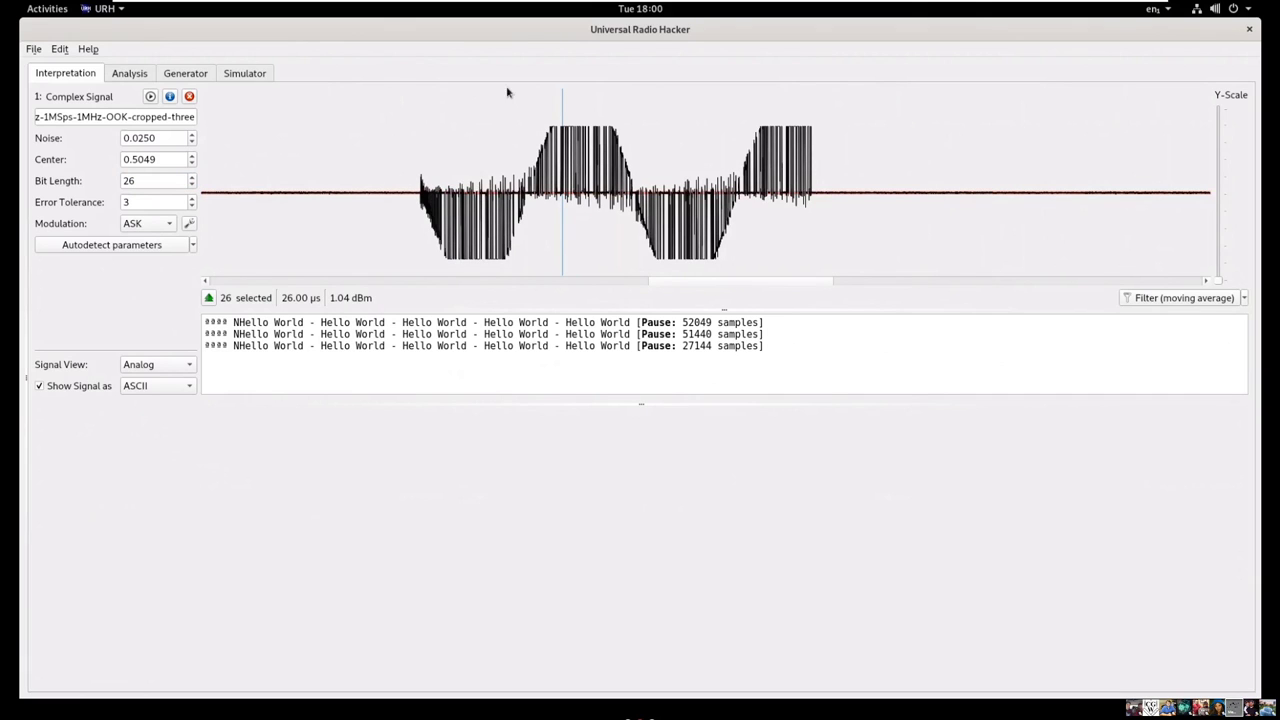
Open the recent file RTL-SDR-433MHz-1MSps-1MHz-2FSK-cropped-three.complex and set its bit length to 26.
left_click(33, 49)
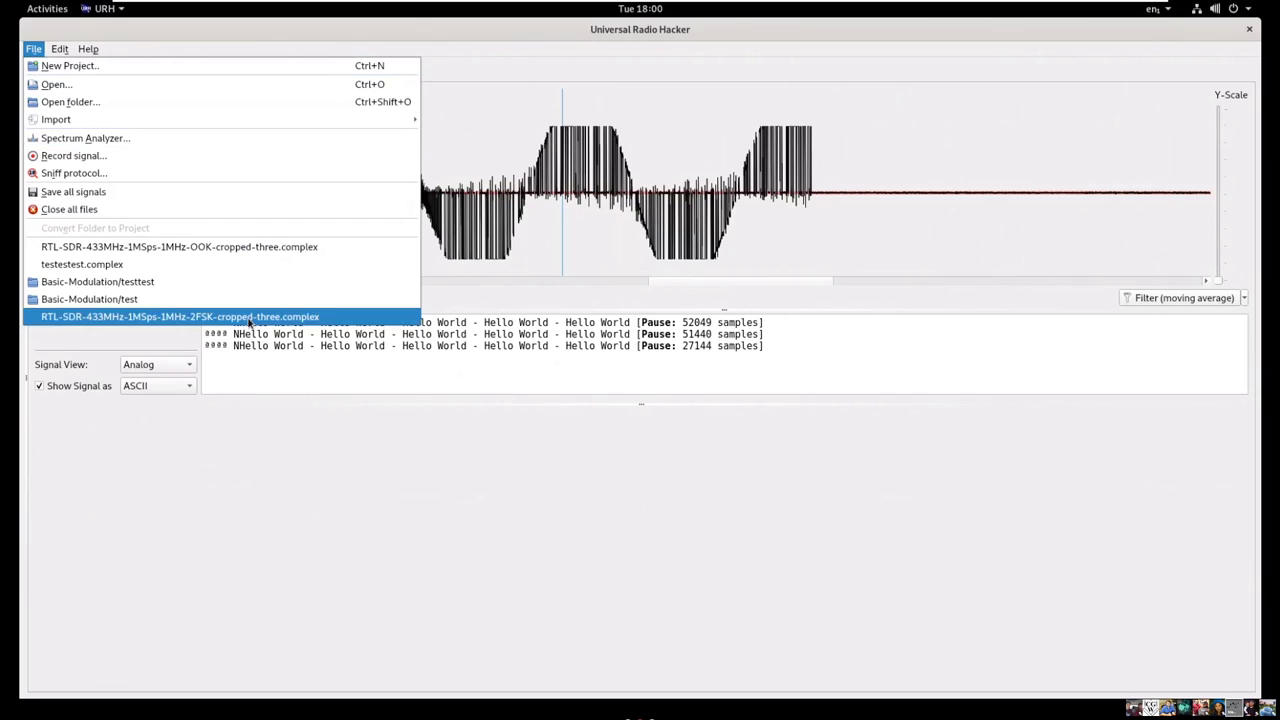
left_click(200, 316)
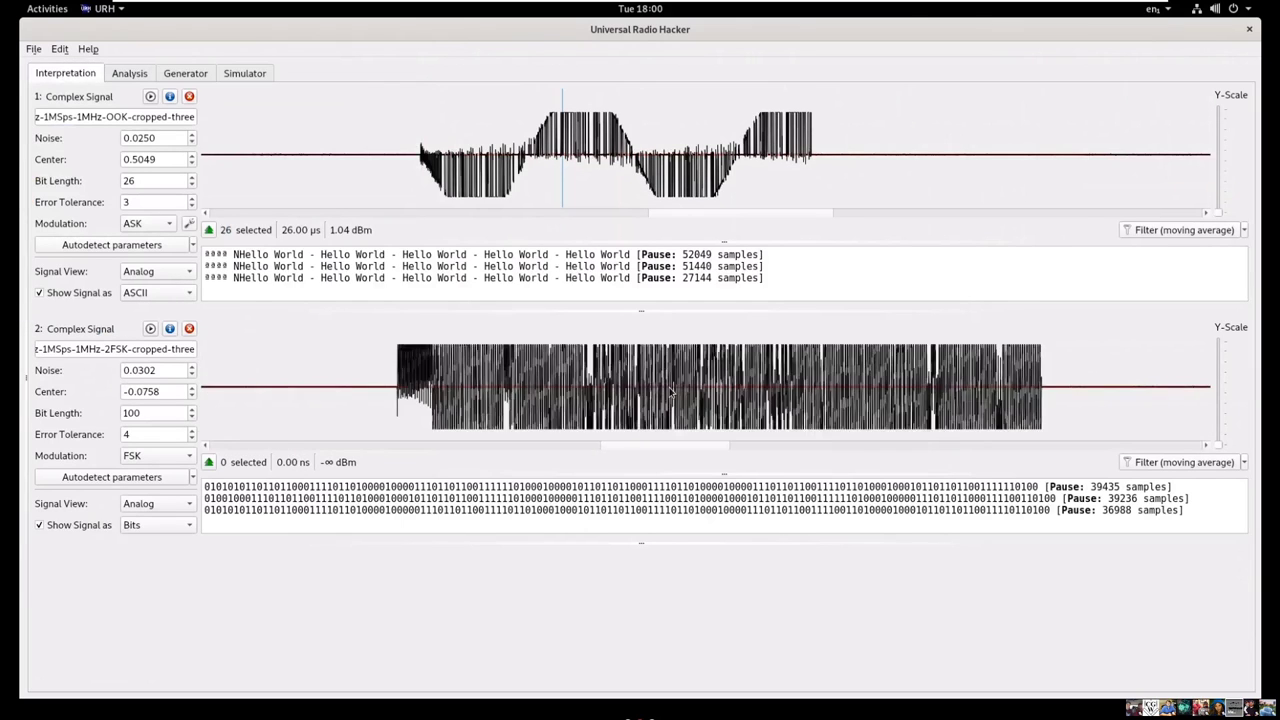
scroll(672, 392, "up", 6)
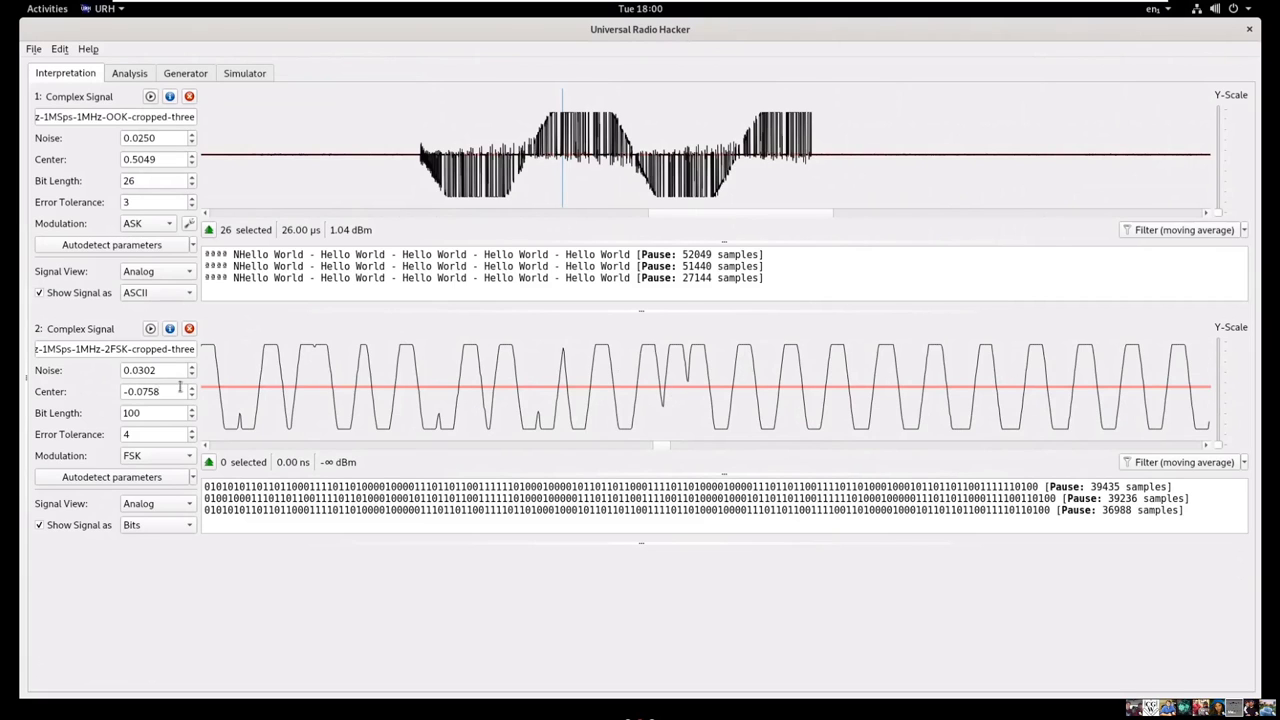
double_click(120, 413)
type("26")
key("Return")
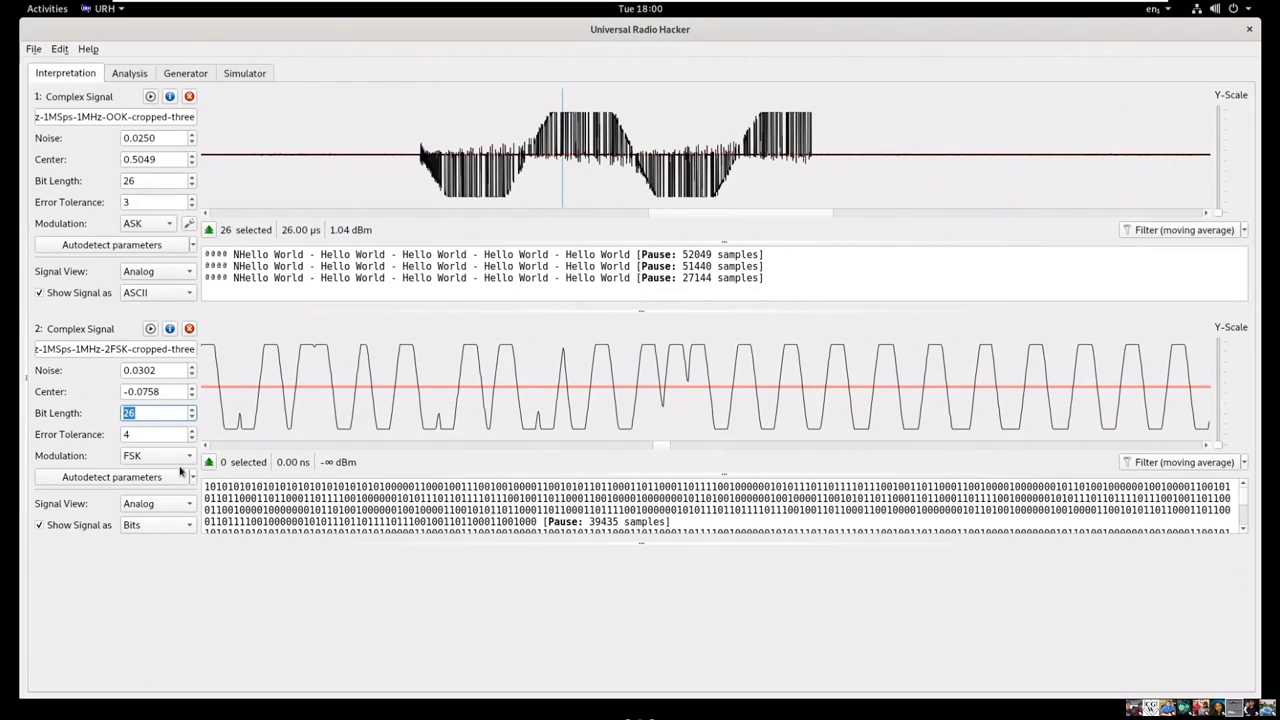
View the 2FSK signal as a spectrogram and return it to the analog view.
left_click(161, 503)
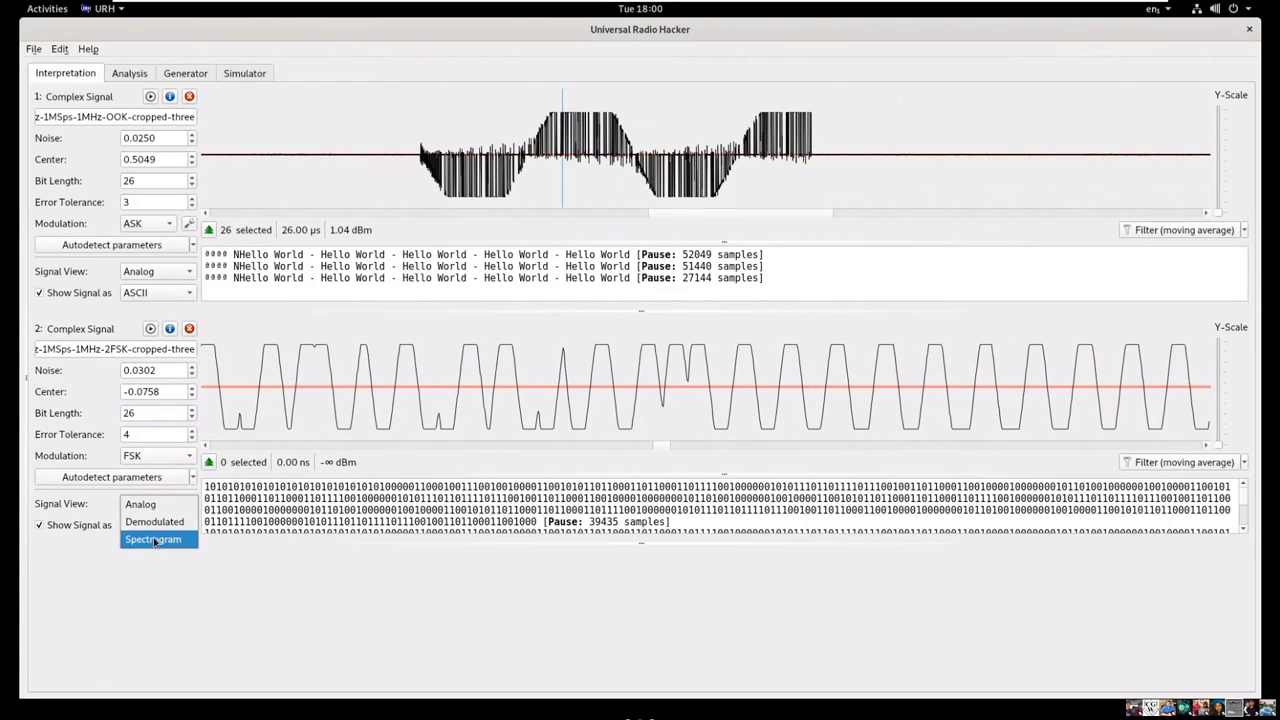
left_click(155, 540)
left_click(158, 573)
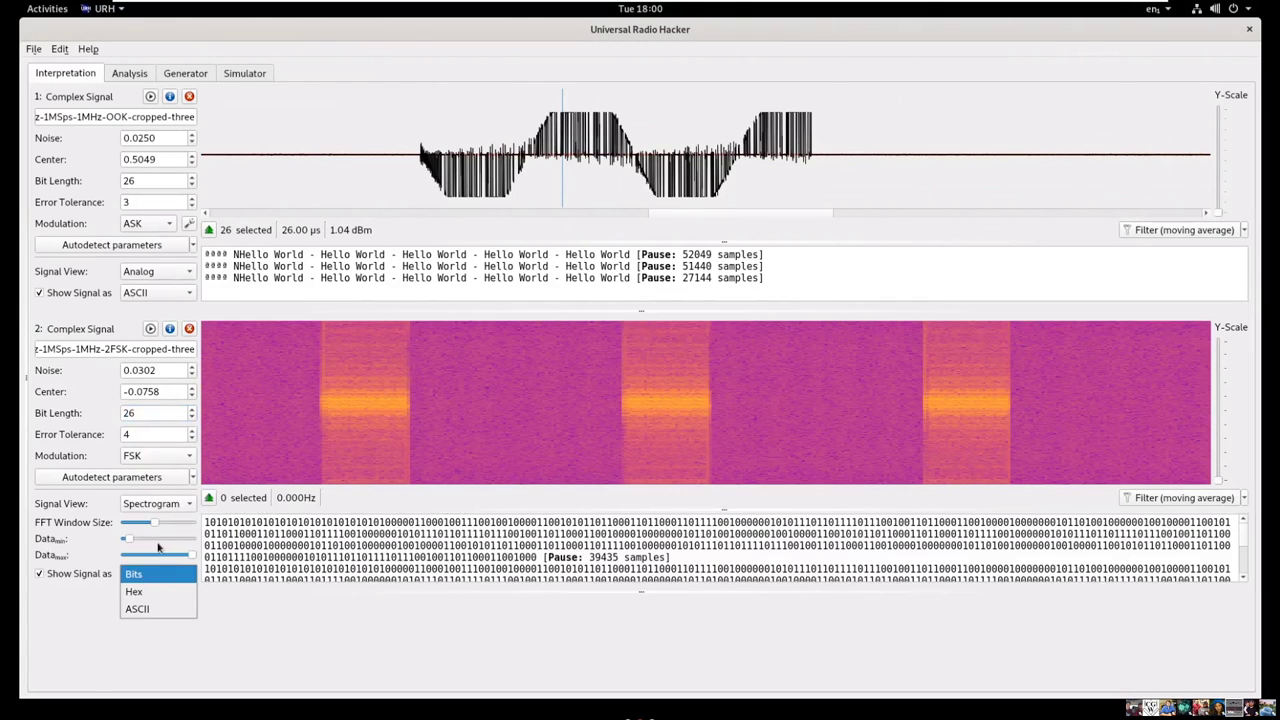
left_click(158, 503)
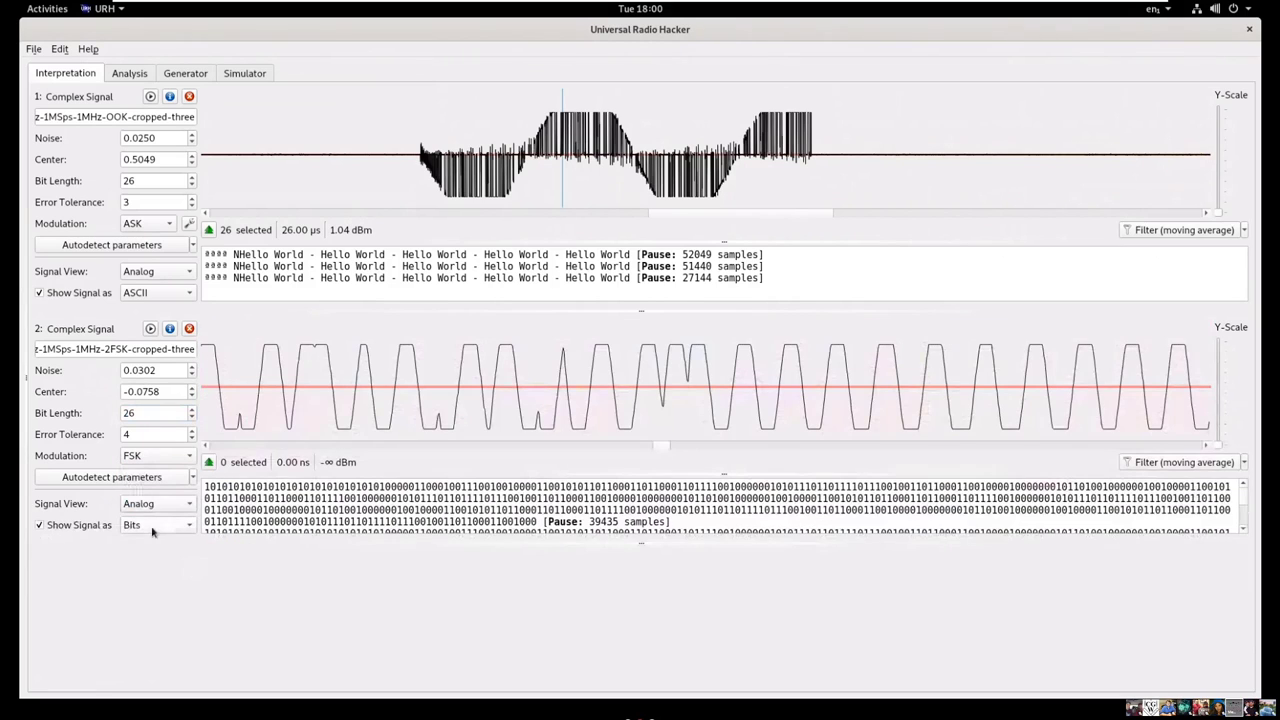
Show the decoded data of the 2FSK signal as ASCII and close Universal Radio Hacker.
scroll(152, 528, "down", 2)
scroll(671, 380, "down", 5)
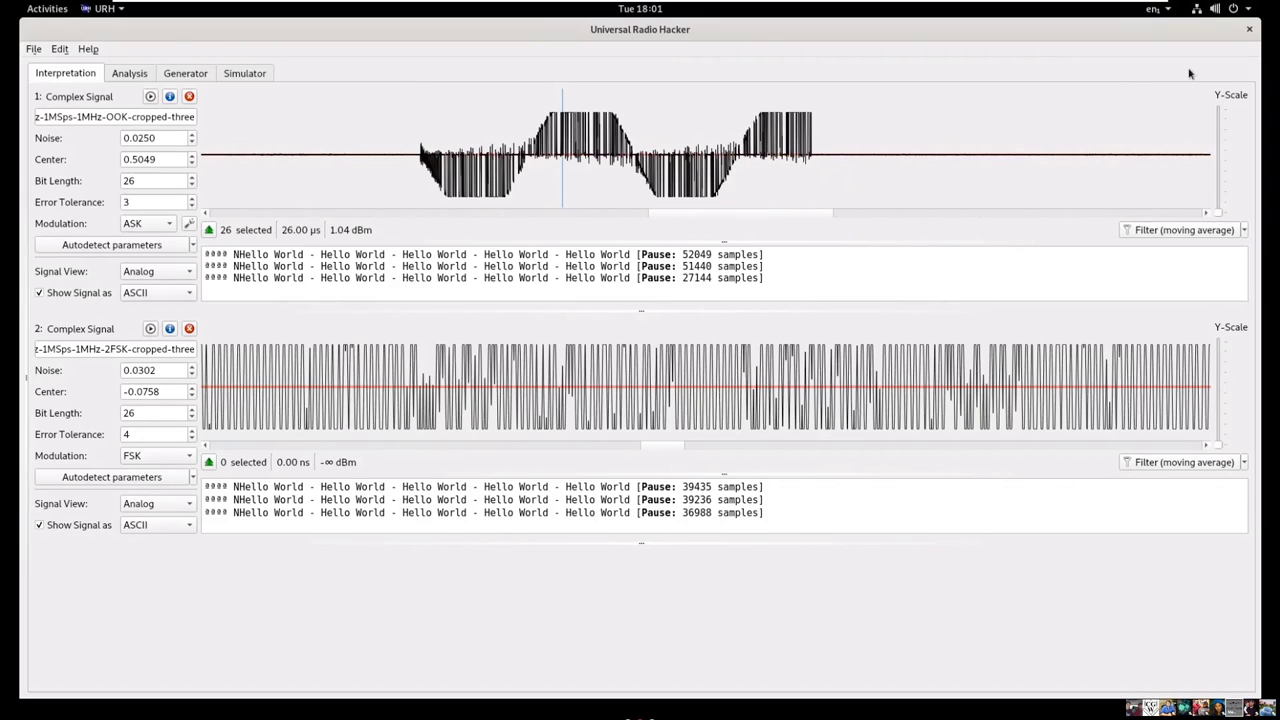
left_click(1250, 33)
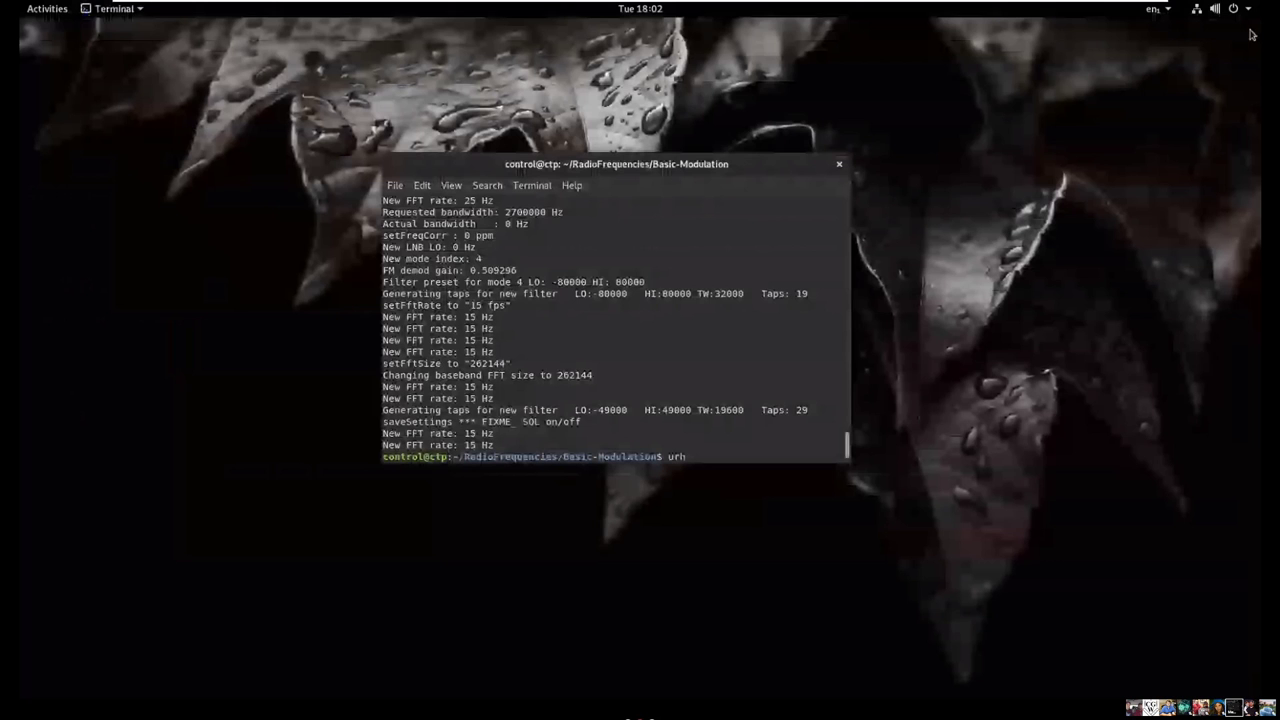